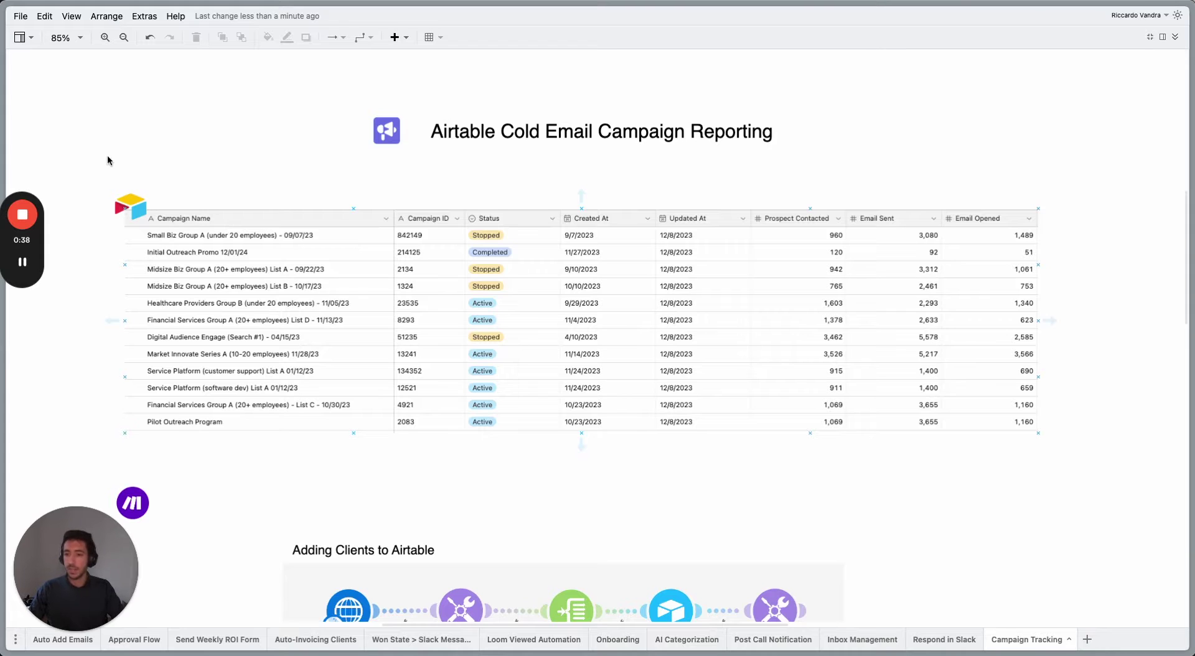
click(92, 170)
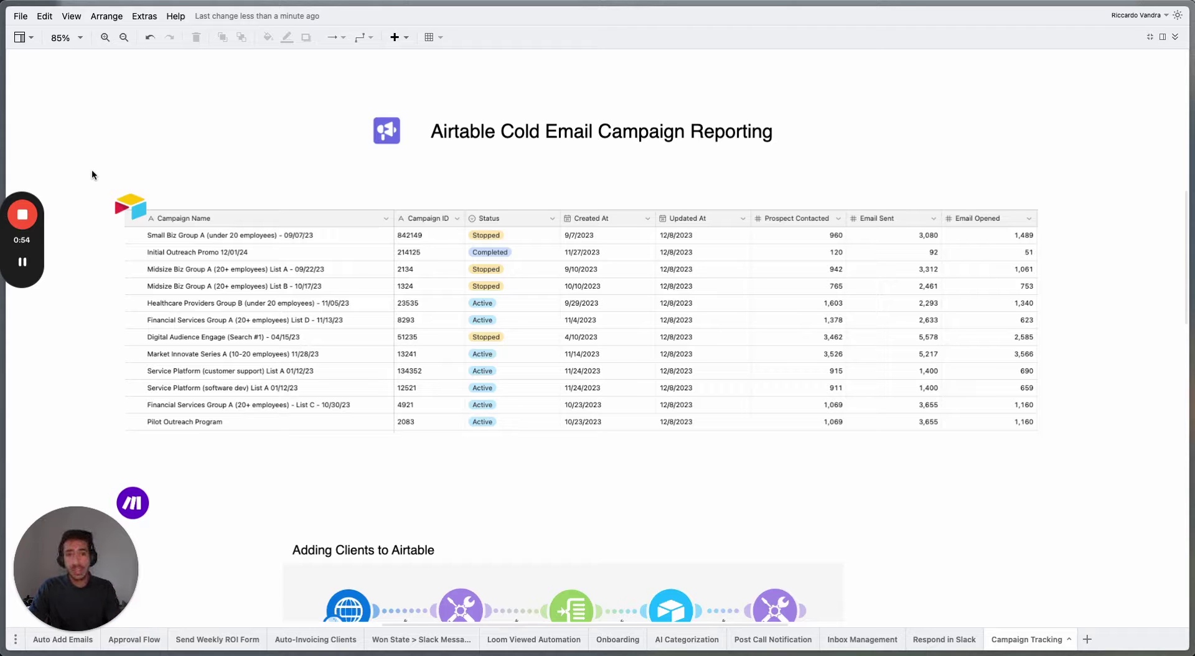
drag(99, 157, 1063, 475)
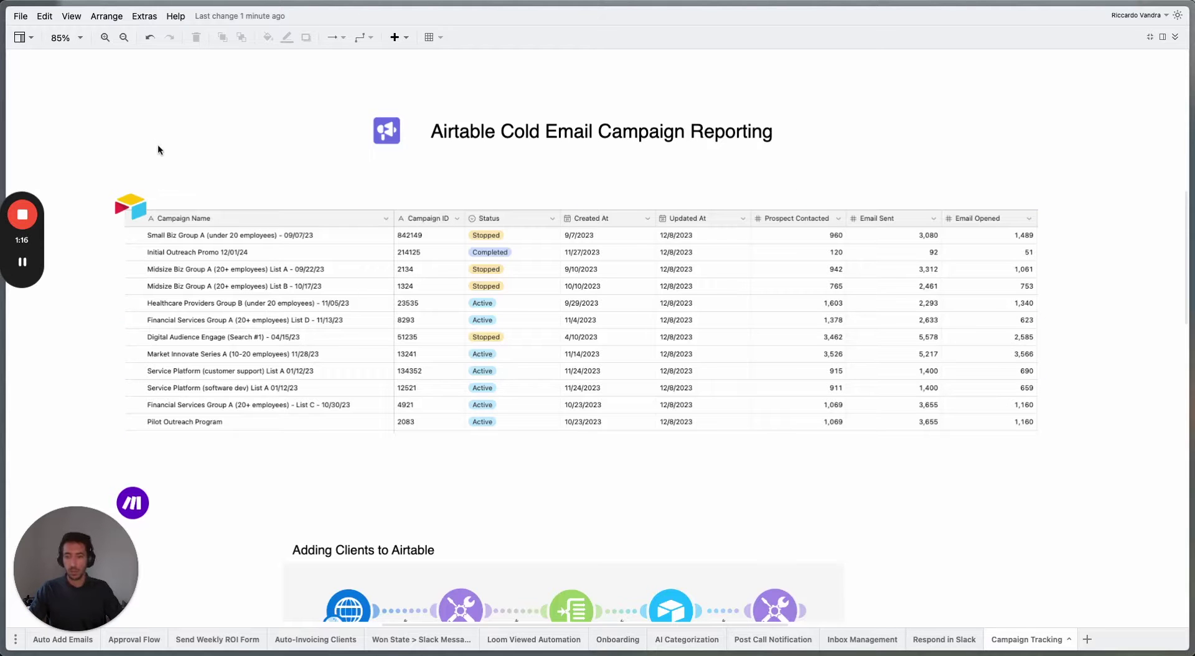
Switch to the Cold Email Scaling System base in Airtable and look across the Campaigns table's Master View columns
mouse_move(120, 161)
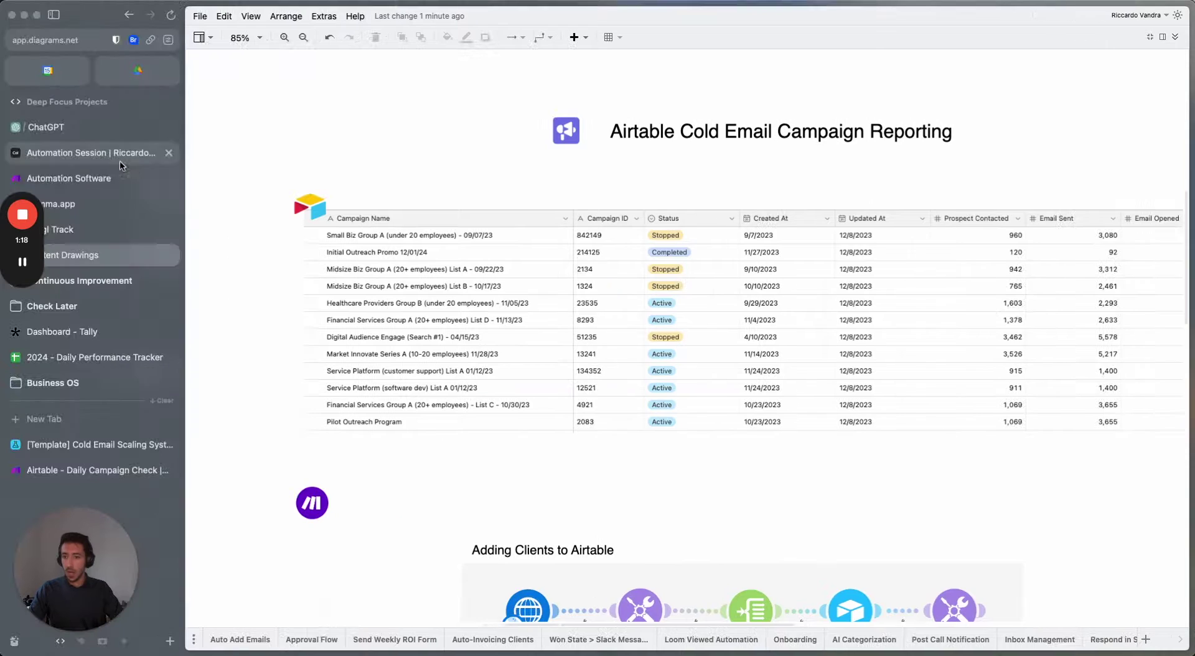
click(150, 521)
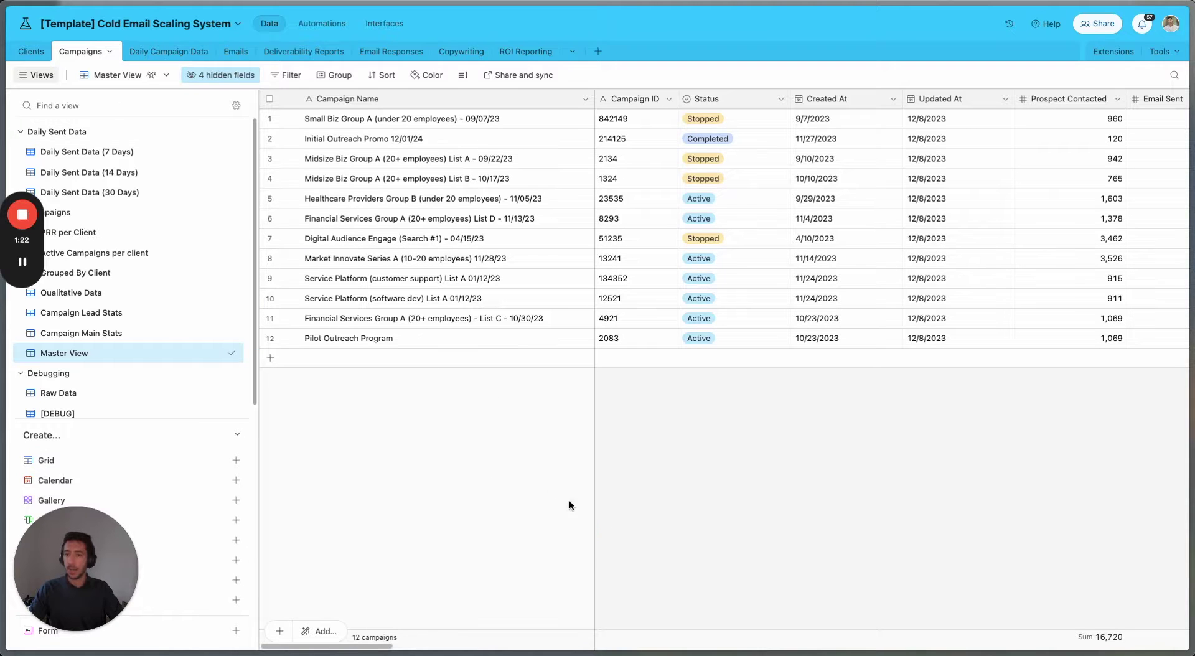
scroll(352, 652, right, 1)
scroll(353, 648, left, 1)
drag(373, 647, 411, 645)
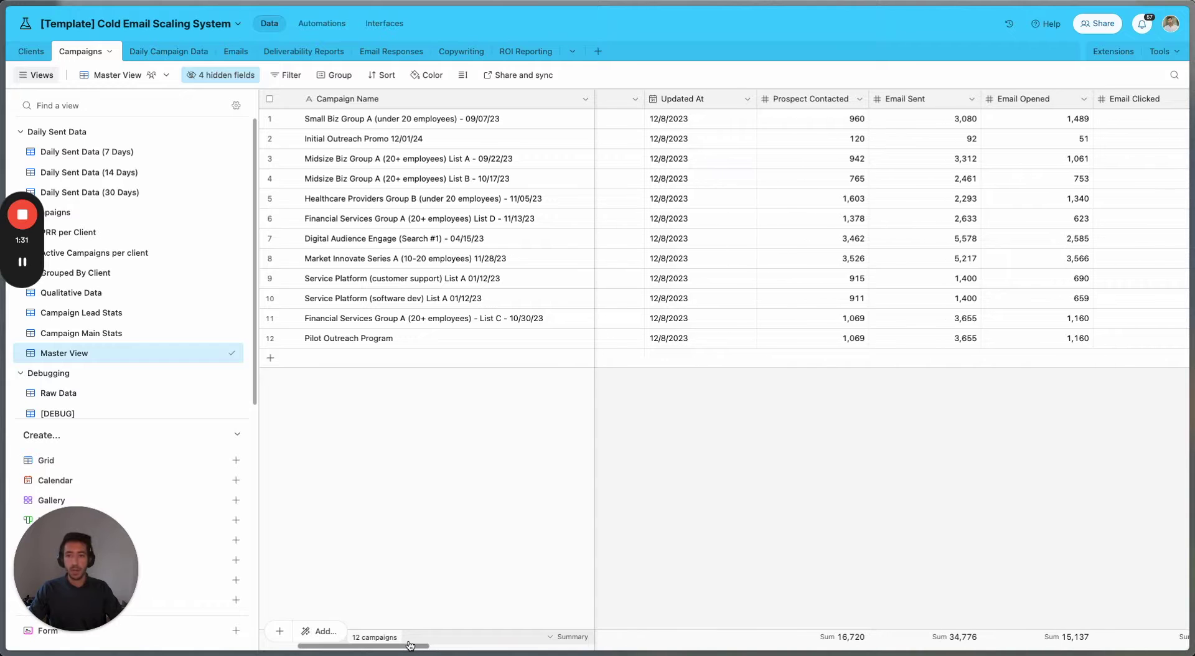
Expand the "Midsize Biz Group A (20+ employees) List A - 09/22/23" campaign record and examine its status, date and email count fields
click(296, 161)
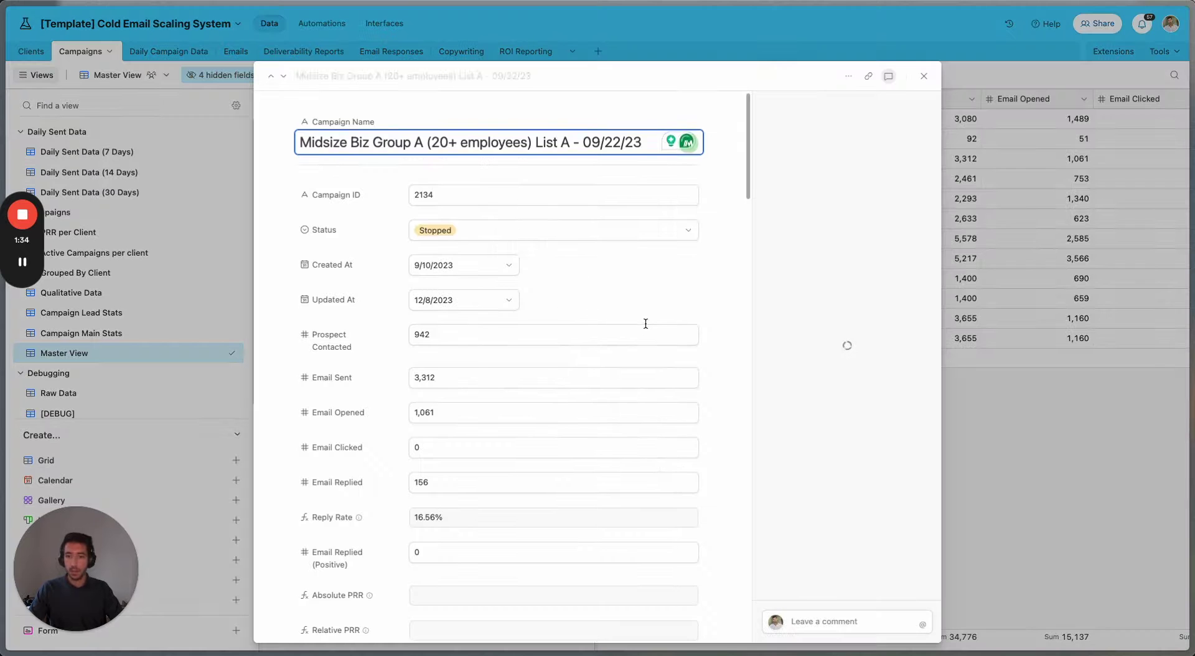
scroll(644, 348, down, 2)
scroll(626, 369, up, 2)
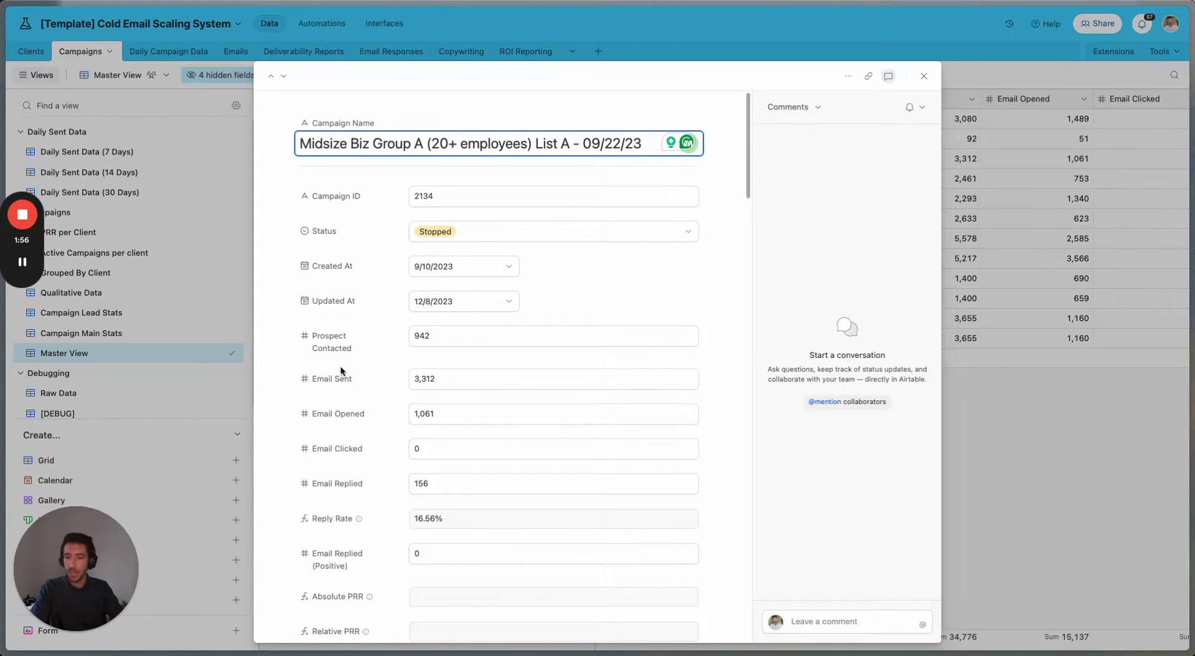
scroll(445, 368, down, 1)
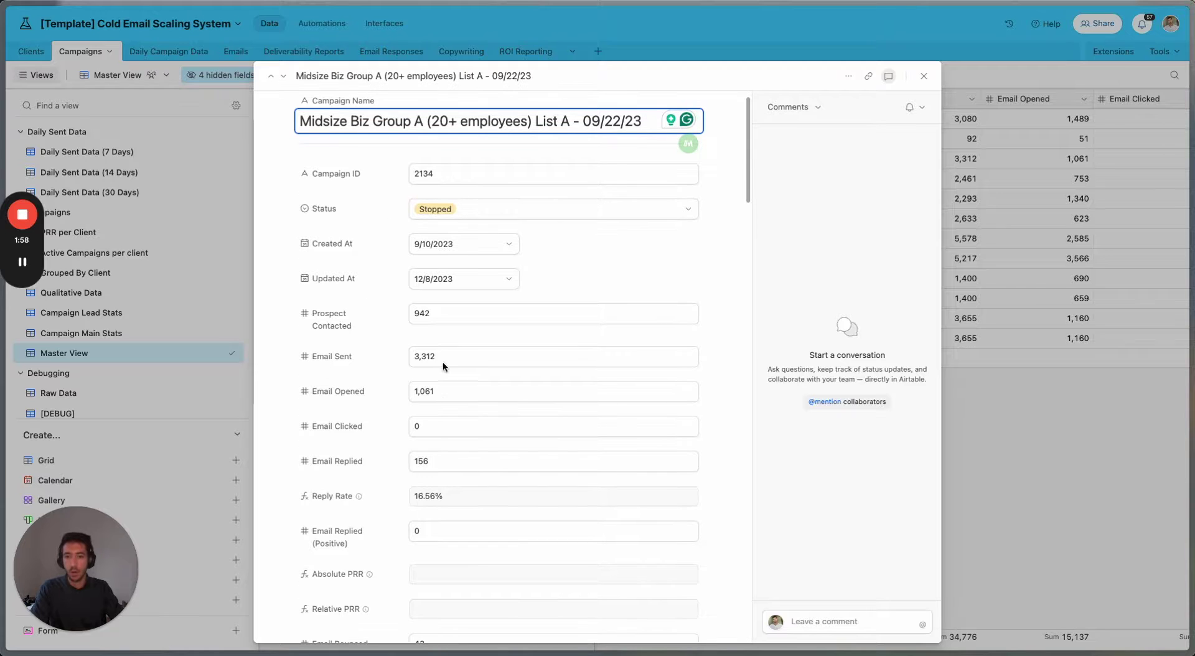
scroll(585, 462, down, 2)
scroll(619, 475, up, 3)
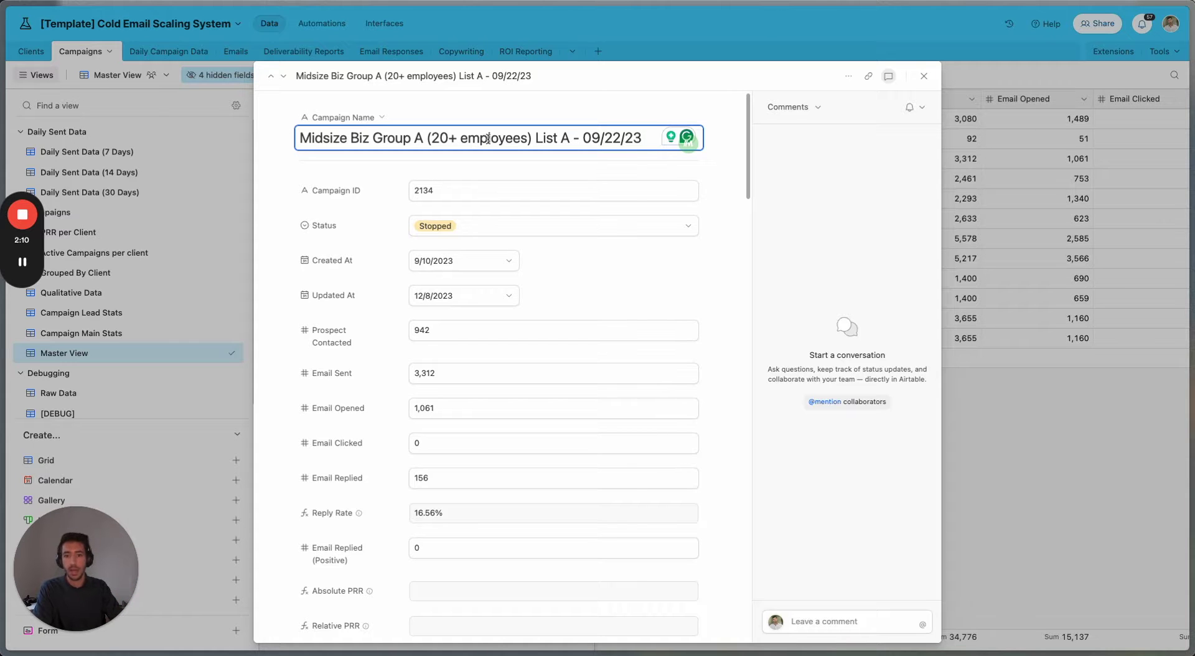
Examine the record's email performance fields, including Reply Rate, Email Replied (Positive), Absolute PRR and Relative PRR
scroll(490, 262, down, 5)
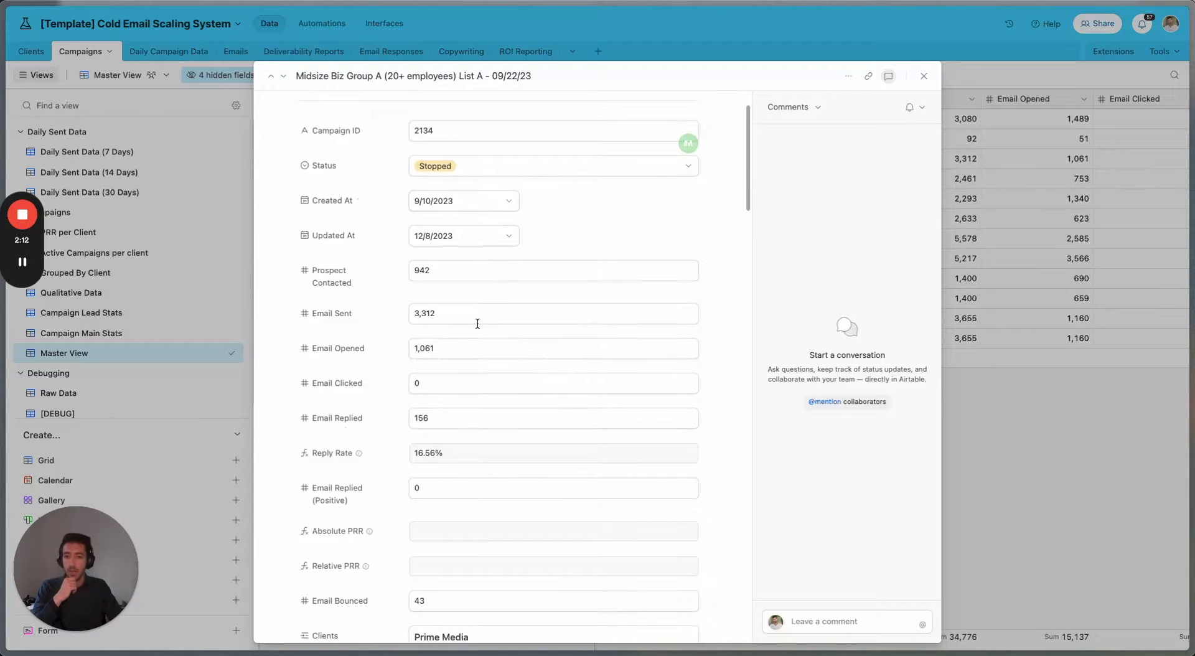
scroll(439, 317, up, 2)
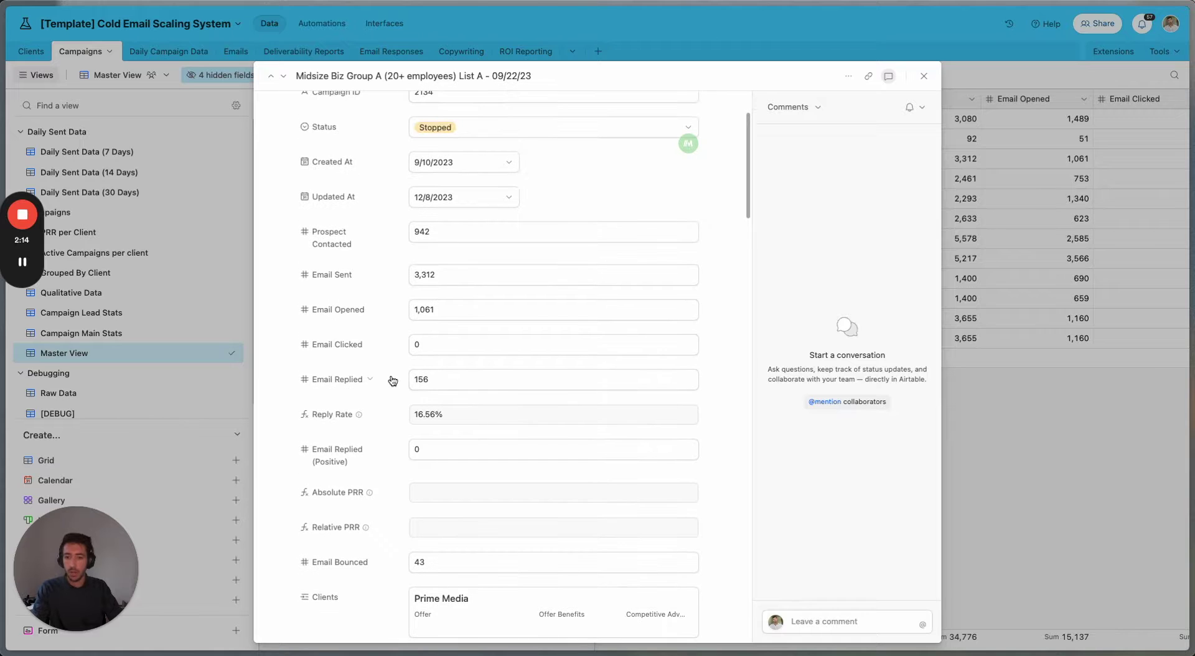
scroll(448, 348, down, 4)
scroll(373, 430, down, 1)
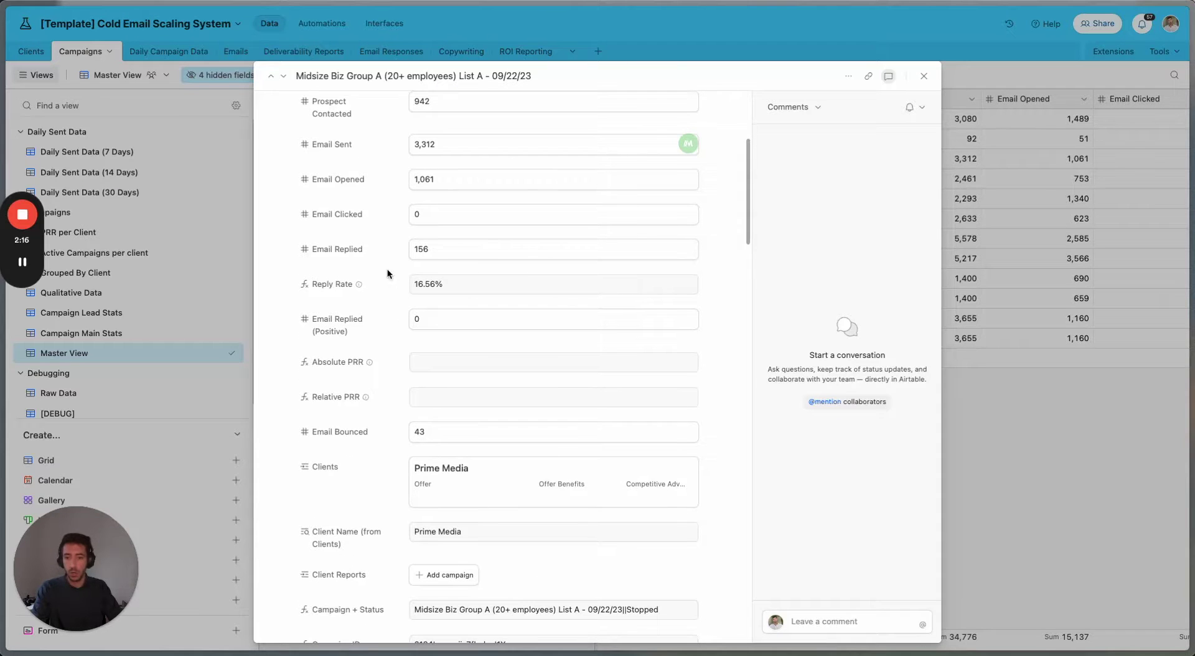
mouse_move(360, 288)
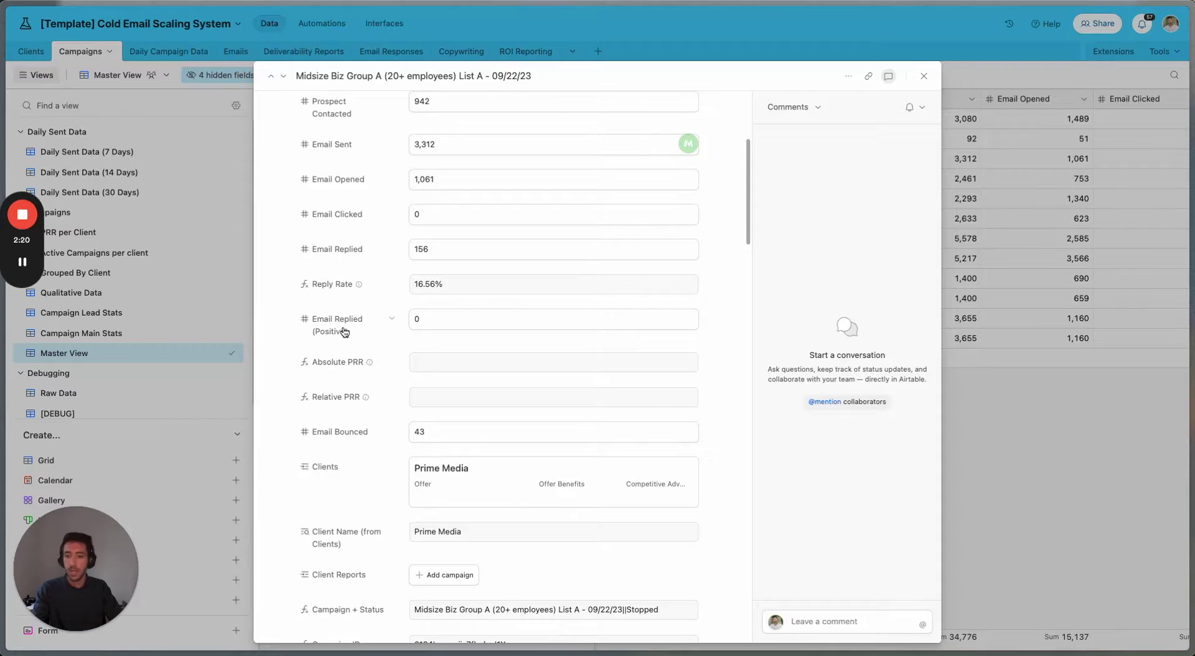
mouse_move(371, 364)
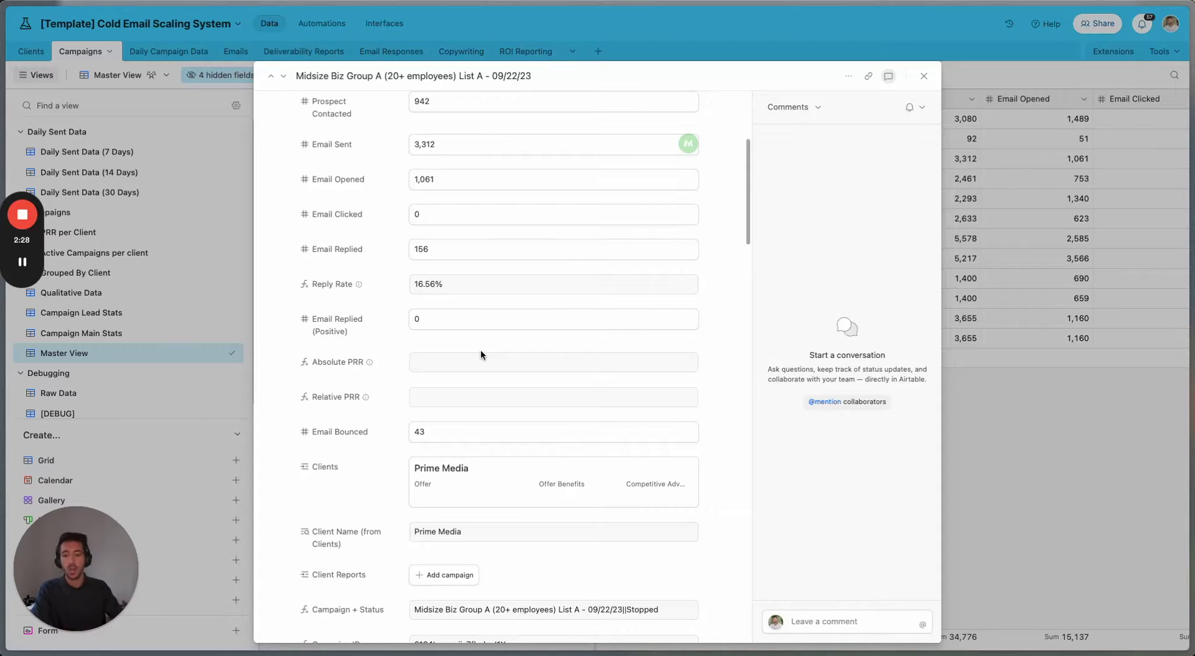
Review the record's client, connected email, lead, bounce rate and 30/14/7-day DR fields, and close the record
scroll(359, 372, down, 3)
scroll(358, 372, down, 10)
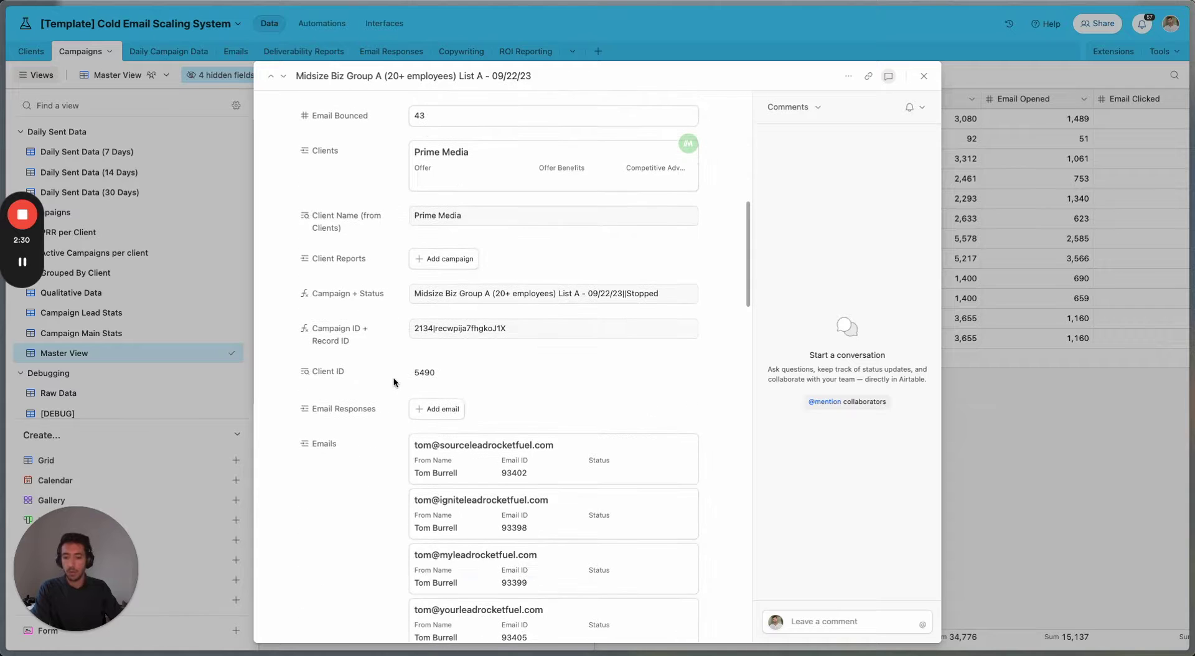
scroll(398, 331, down, 3)
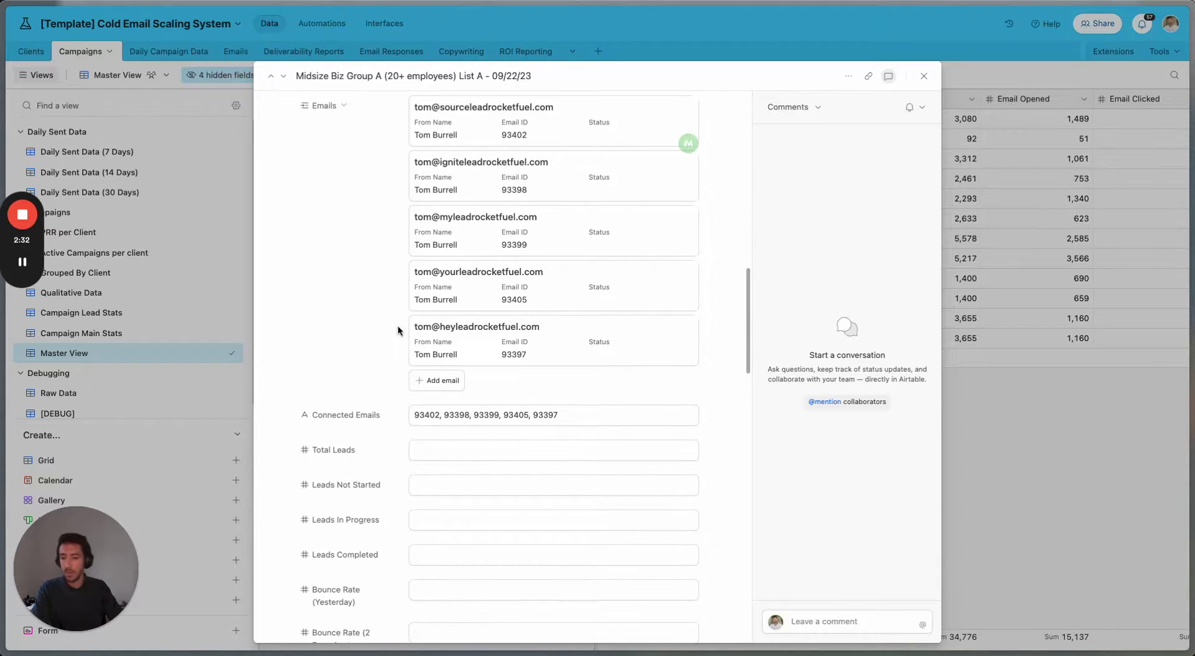
scroll(334, 478, down, 7)
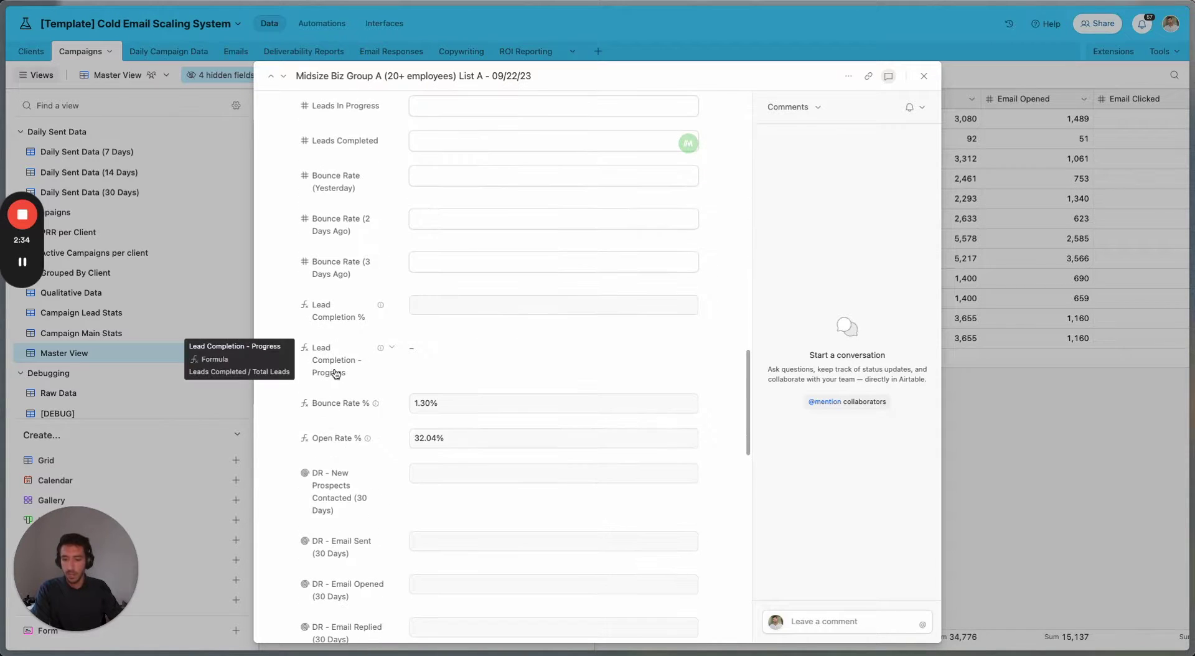
scroll(386, 473, down, 6)
scroll(406, 474, down, 15)
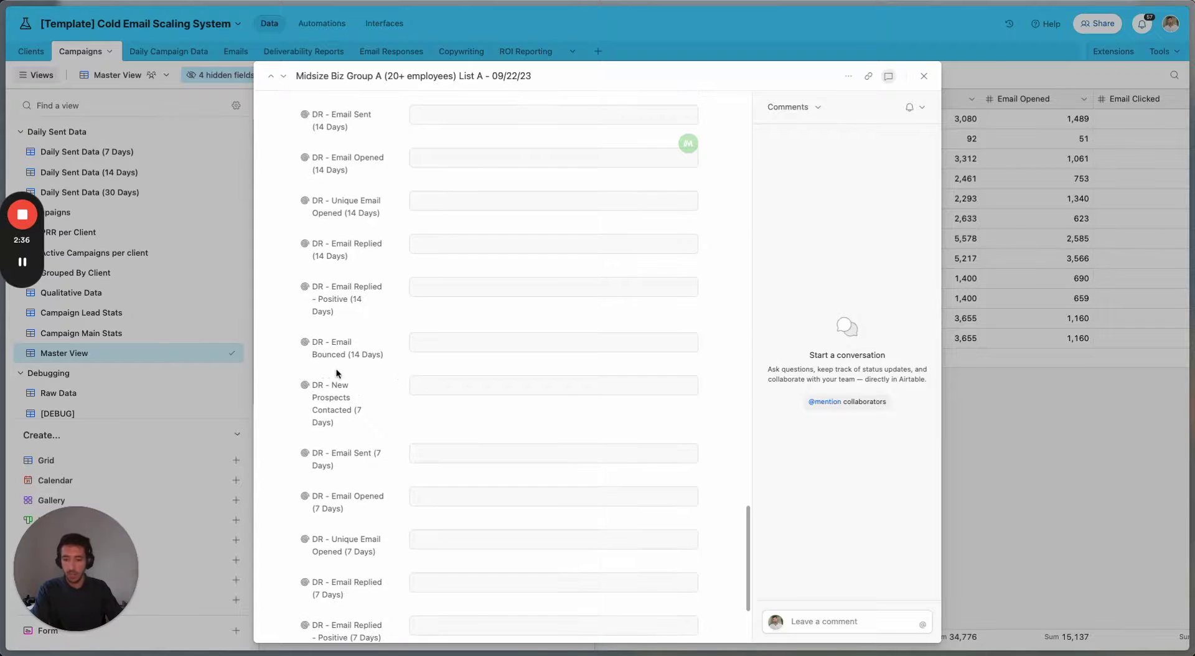
click(1062, 497)
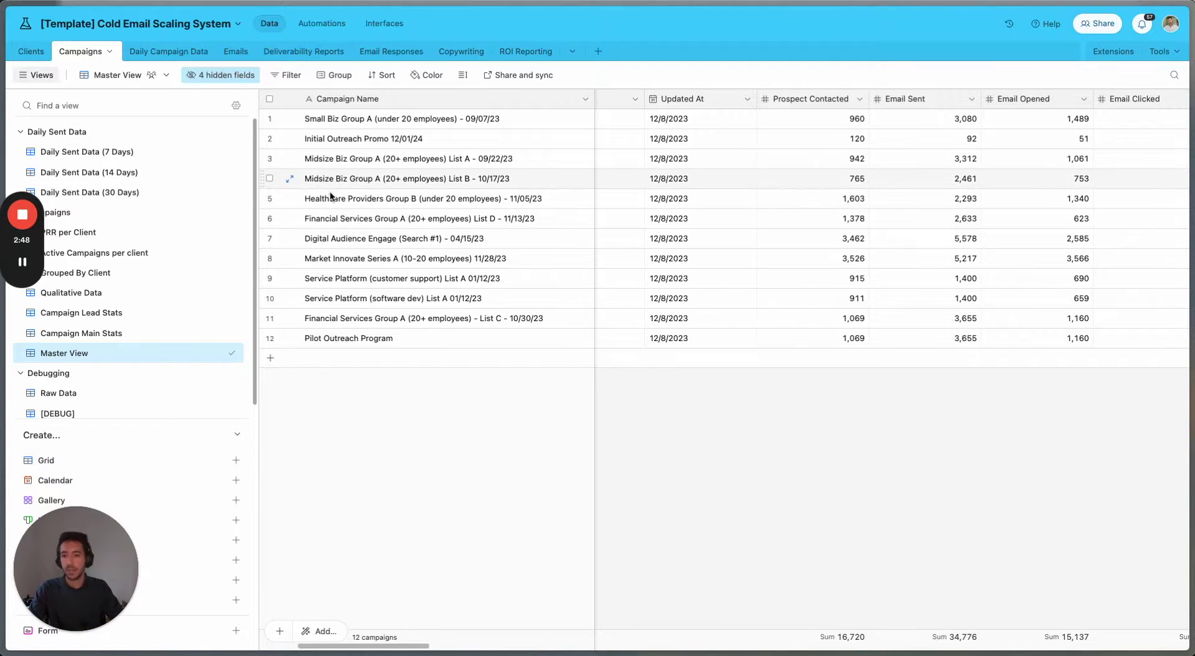
Look over the campaigns' reply and PRR columns and the Clients table's company names, client IDs and contact emails
drag(404, 646, 491, 644)
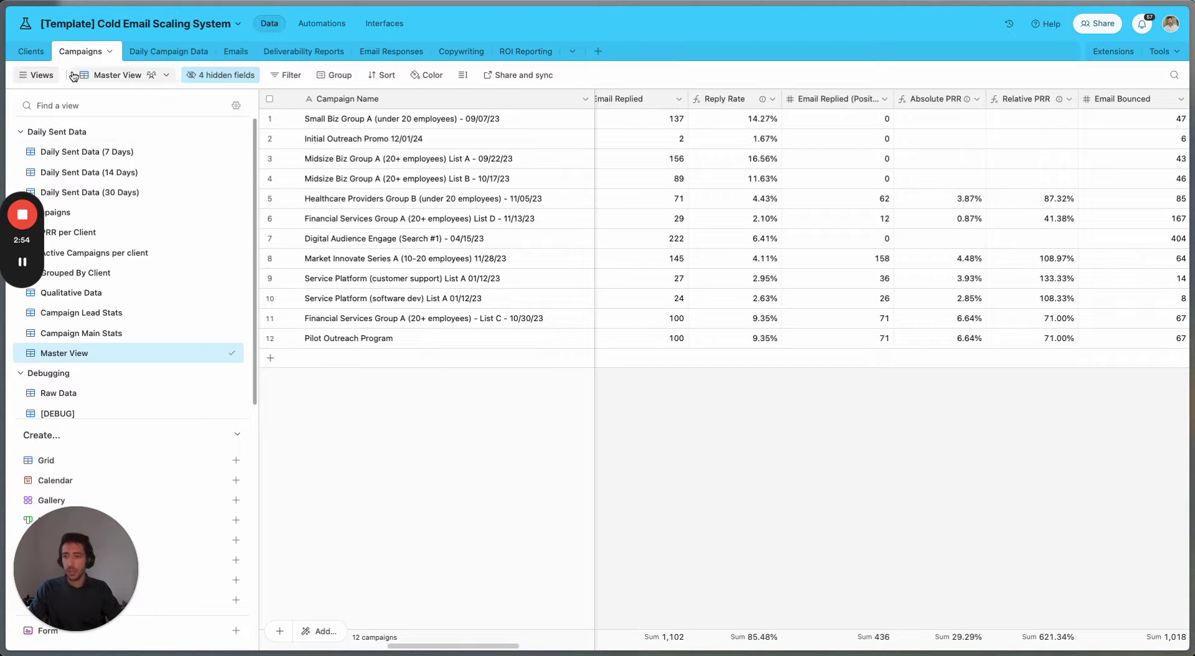
click(31, 52)
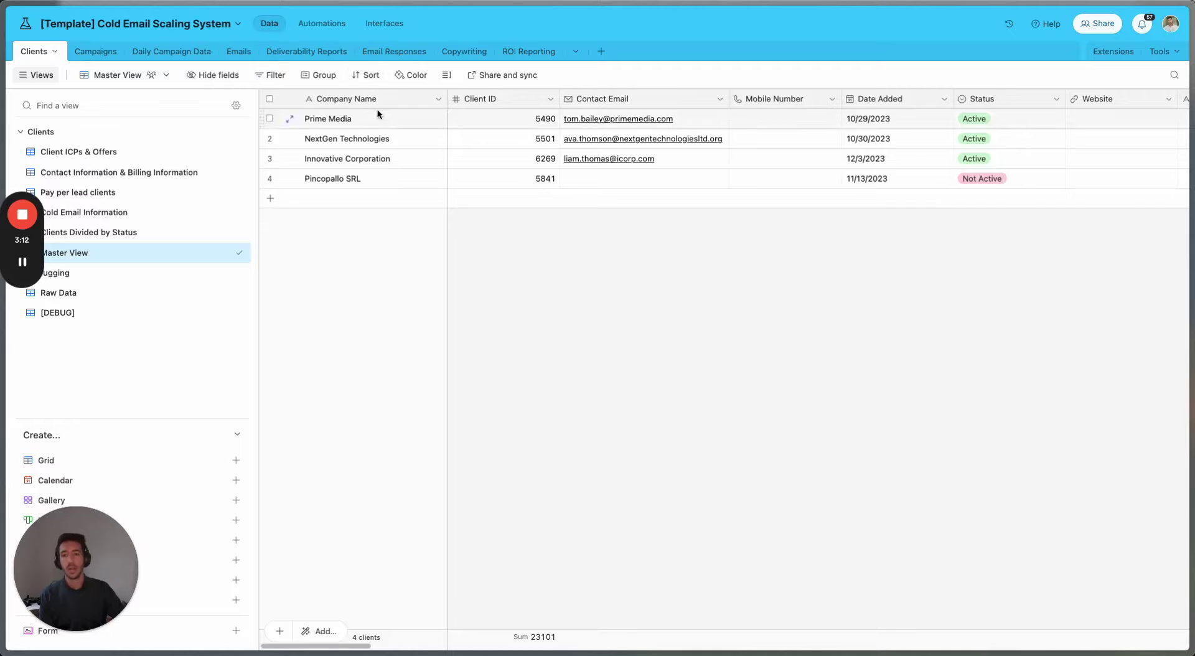
drag(379, 118, 703, 179)
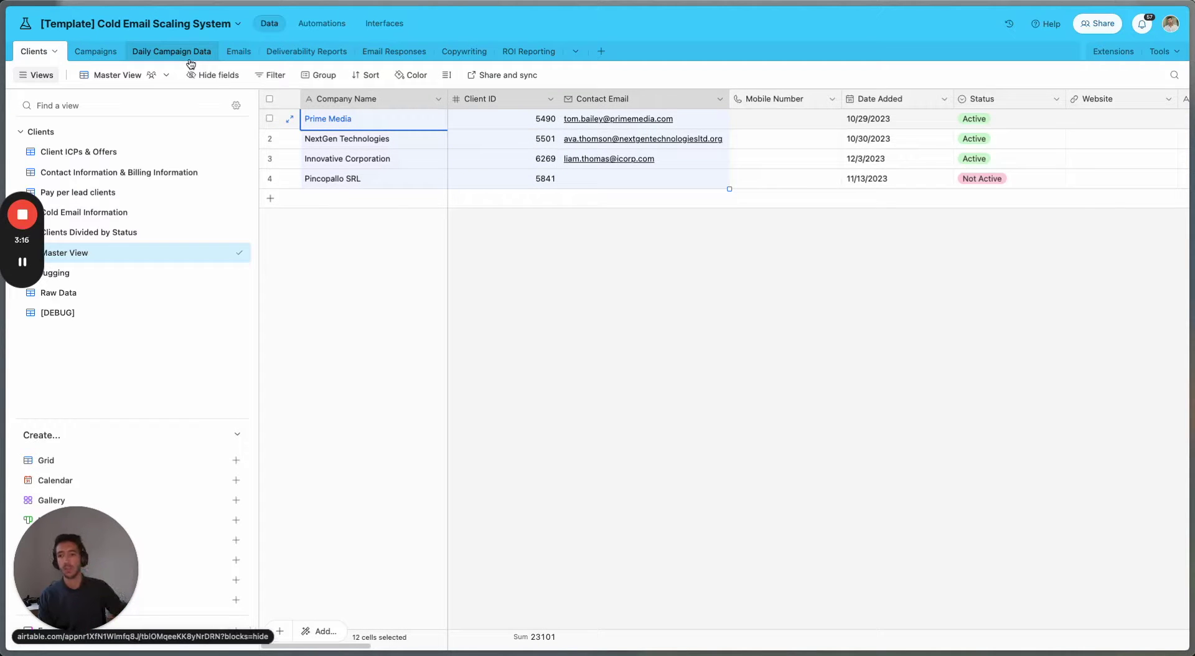
Return to the Campaigns table and review each client's email metrics in the Grouped By Client view
click(122, 53)
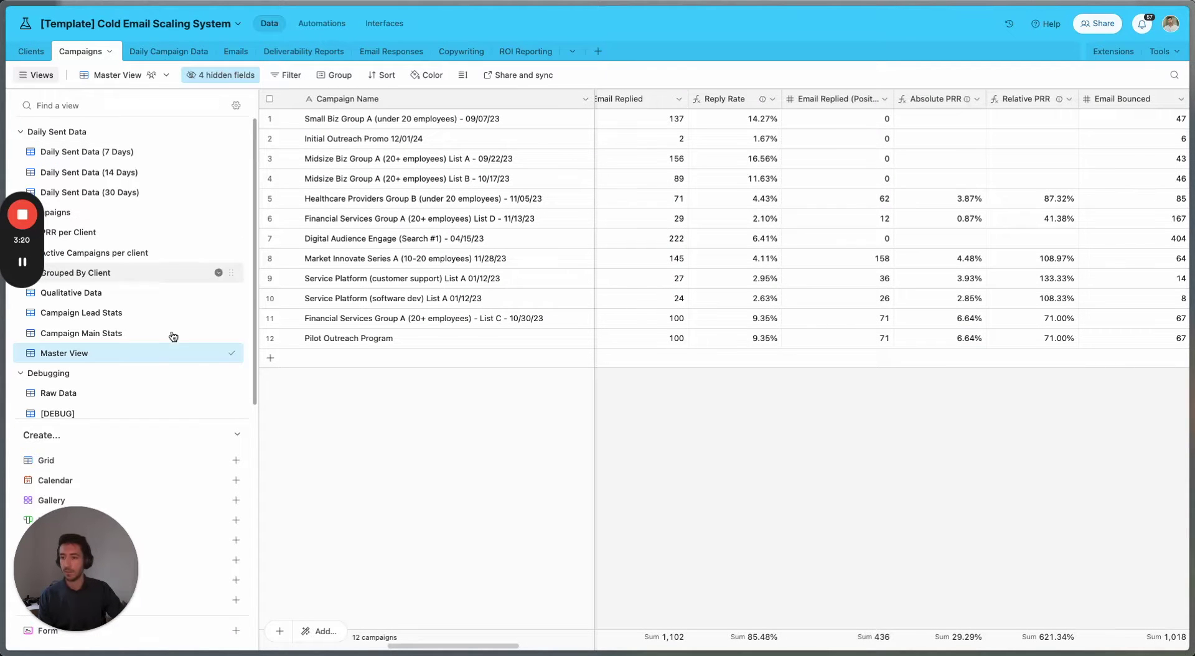
click(125, 272)
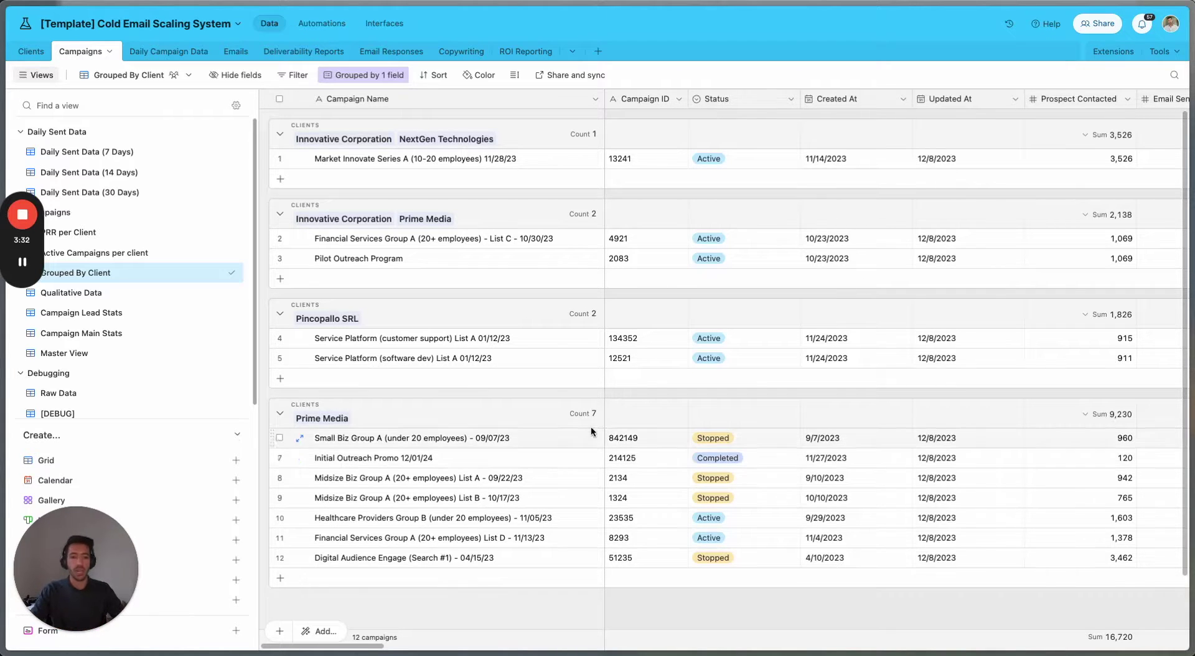
drag(350, 647, 428, 651)
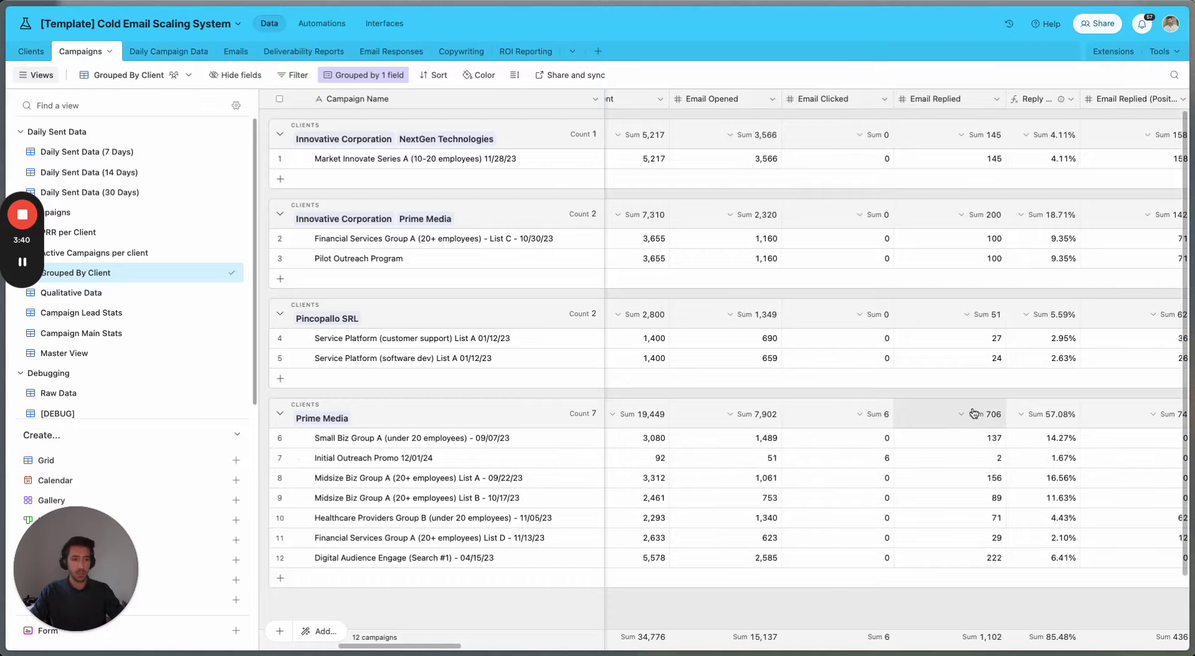
Change the Reply Rate column's summary to Average in the Grouped By Client view and check the neighbouring metrics
click(1022, 419)
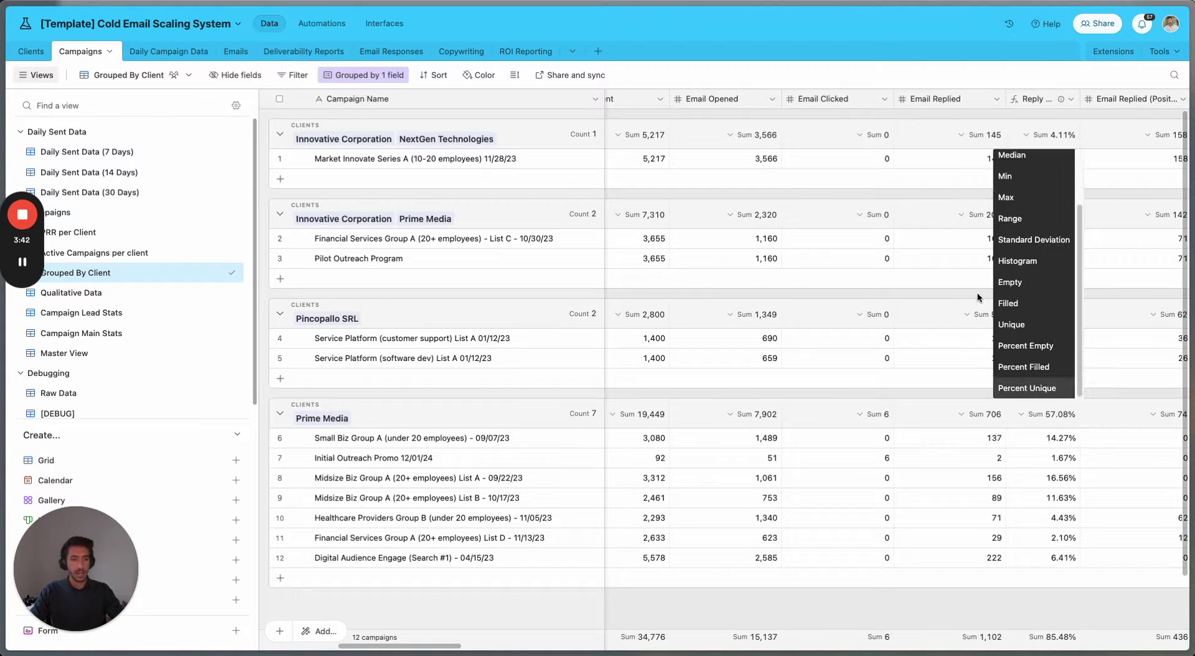
scroll(1025, 200, up, 2)
click(1024, 201)
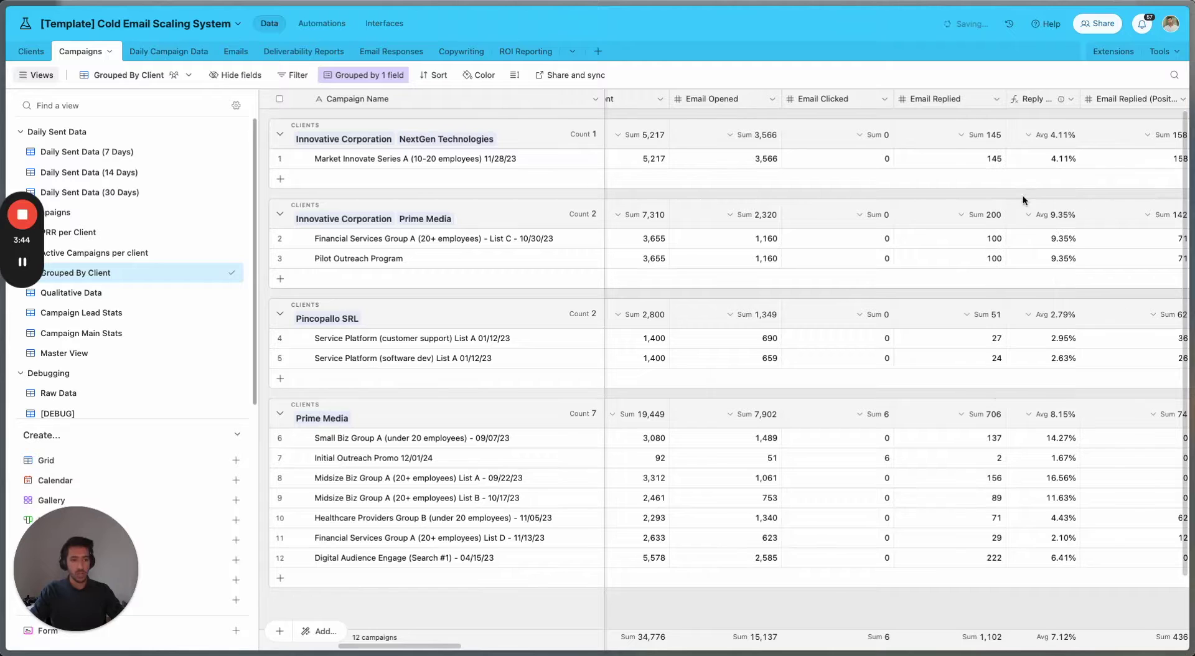
scroll(439, 648, right, 5)
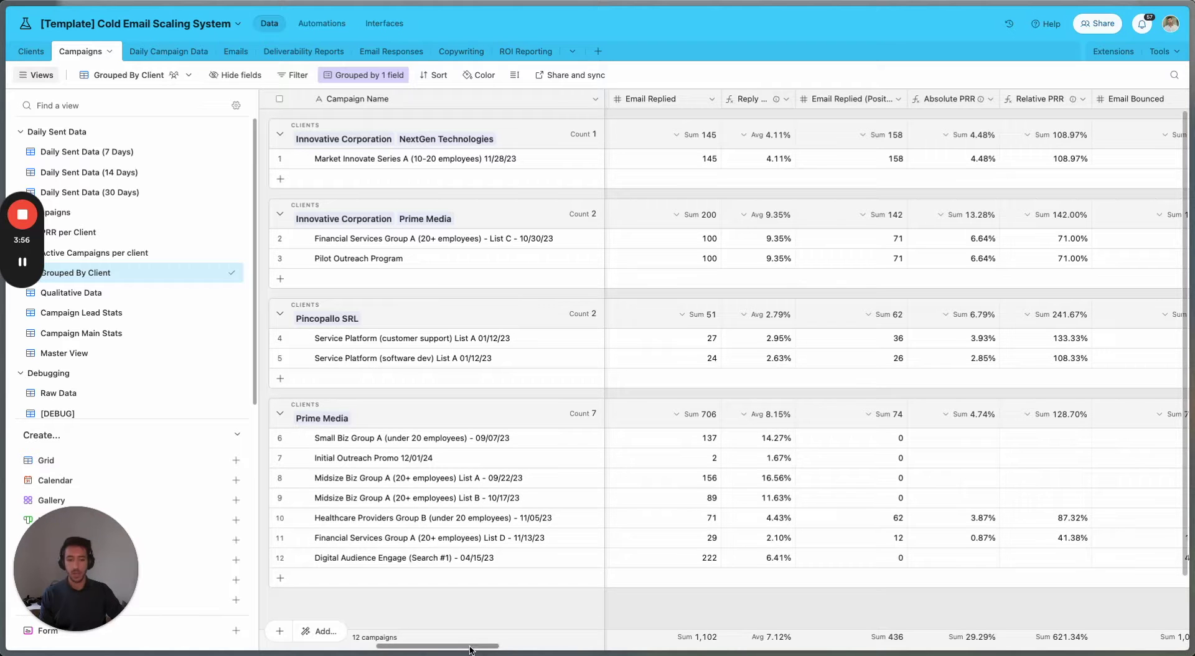
drag(470, 649, 365, 639)
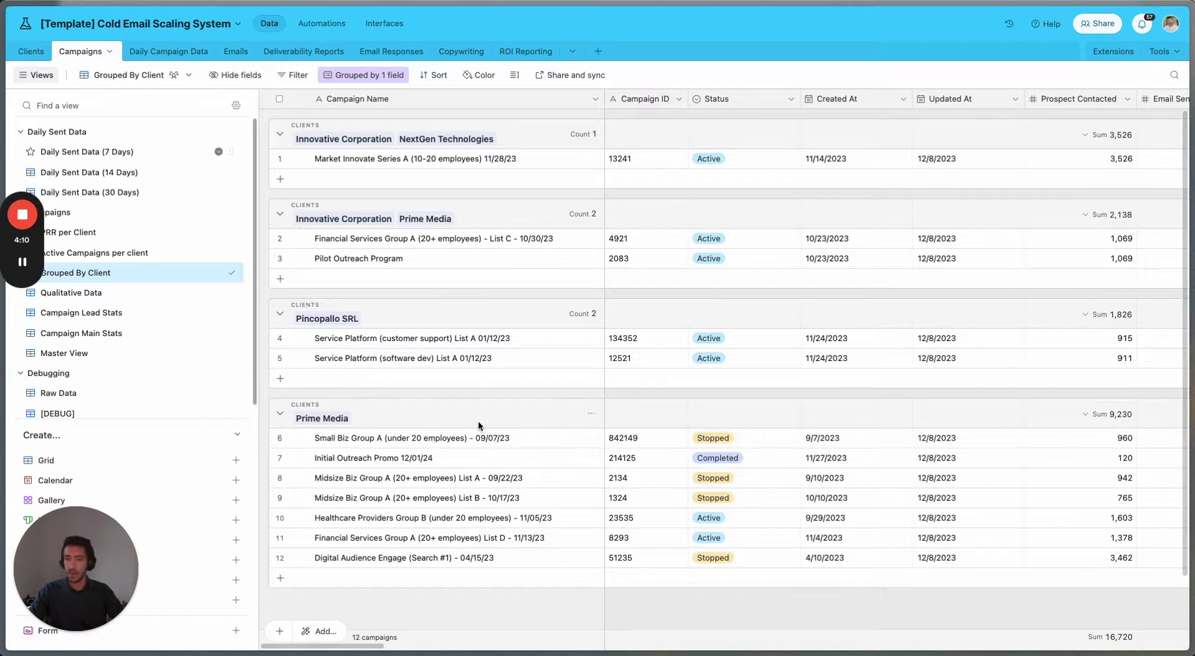
Open the Qualitative Data view of the campaigns and examine the Targeting tags across the rows
click(122, 297)
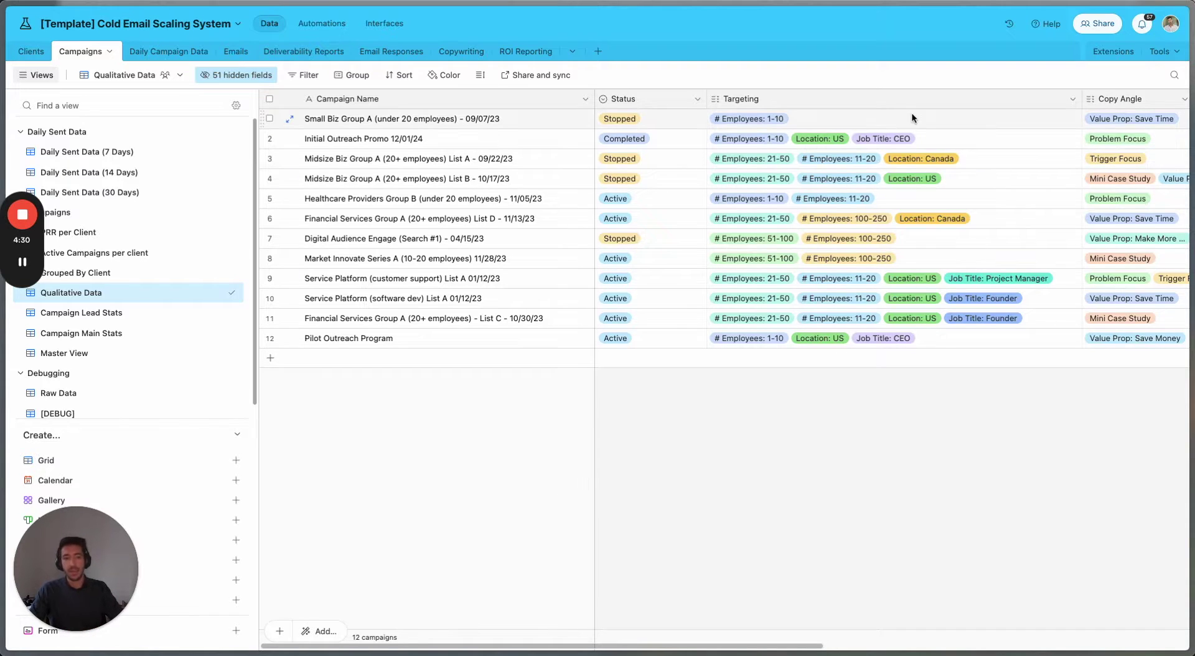
drag(932, 121, 954, 335)
click(954, 336)
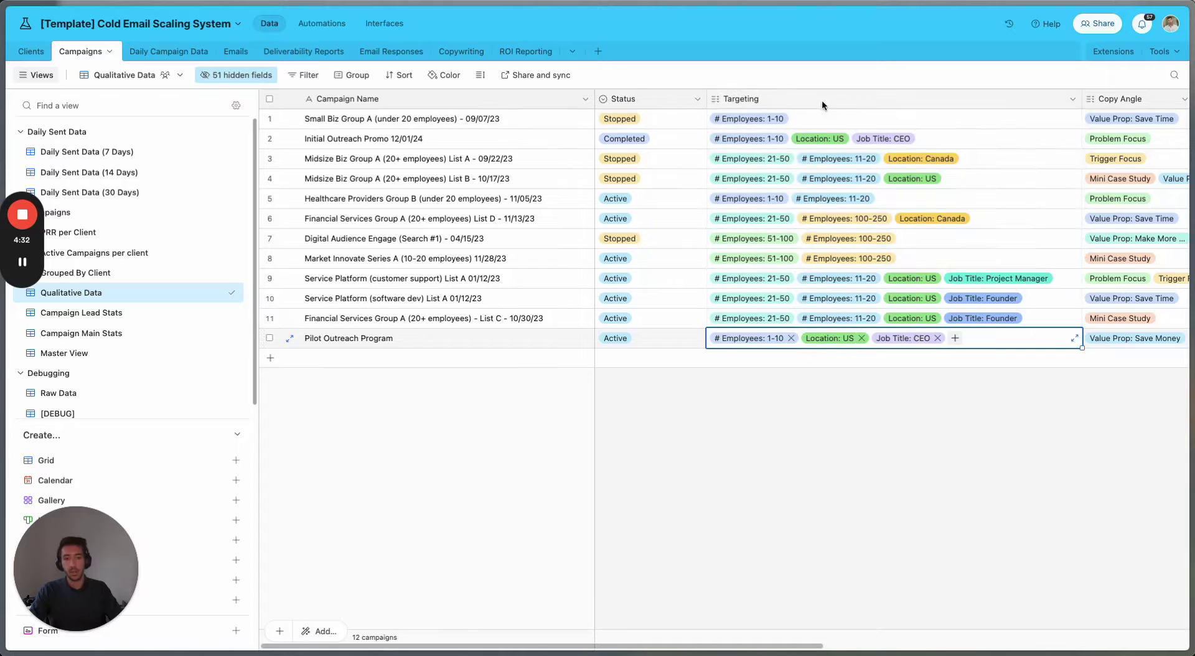
drag(813, 117, 810, 321)
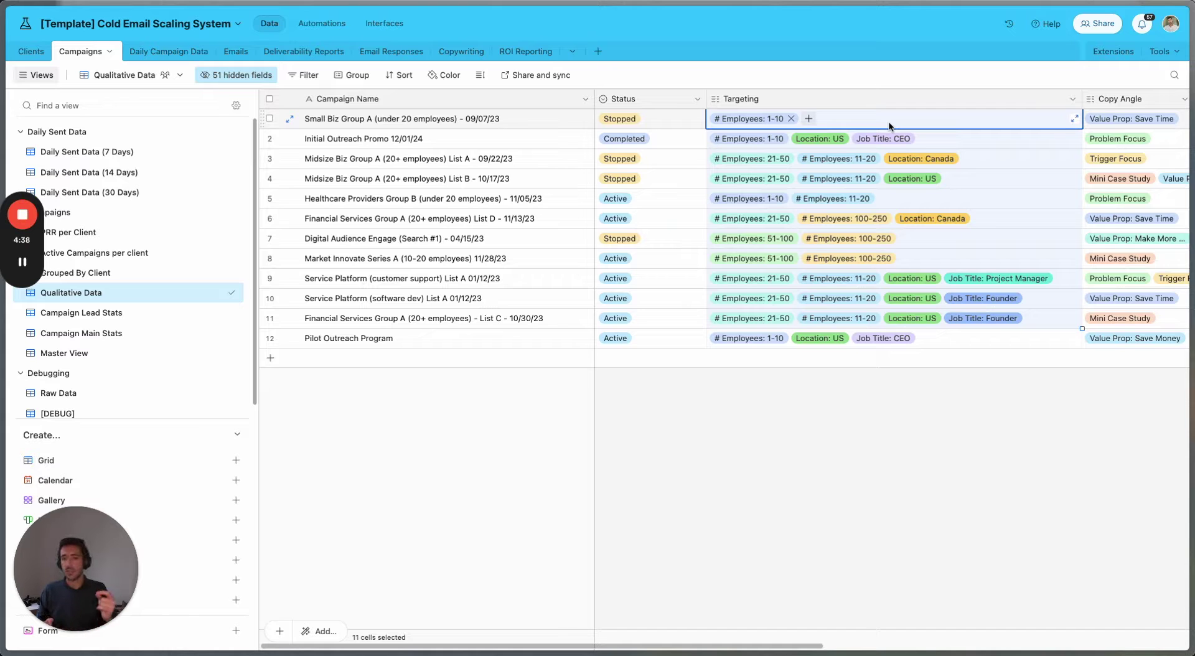
Review the campaign figures in the Master View and reopen the Qualitative Data view for comparison
click(127, 354)
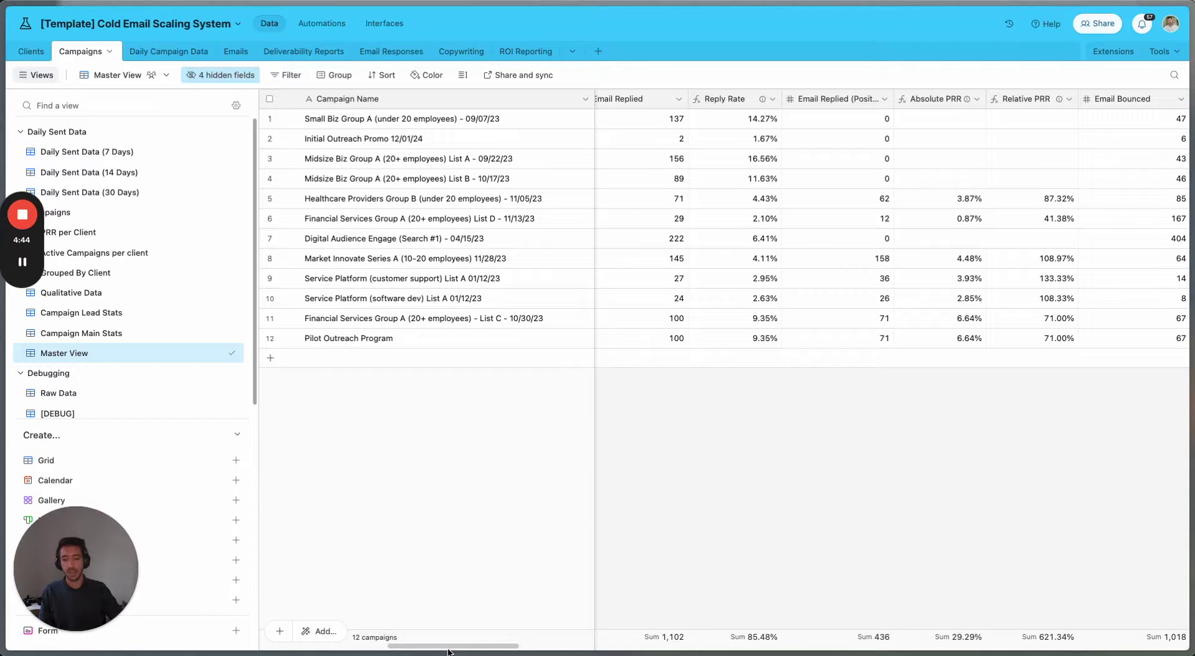
scroll(448, 648, left, 10)
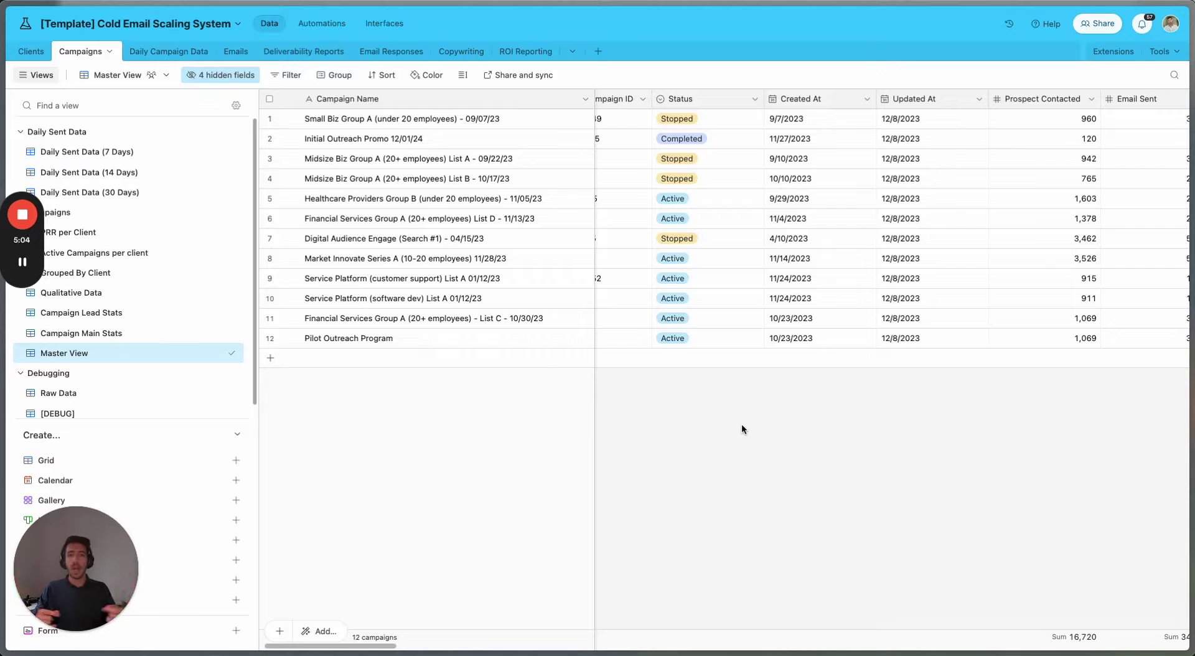
click(177, 296)
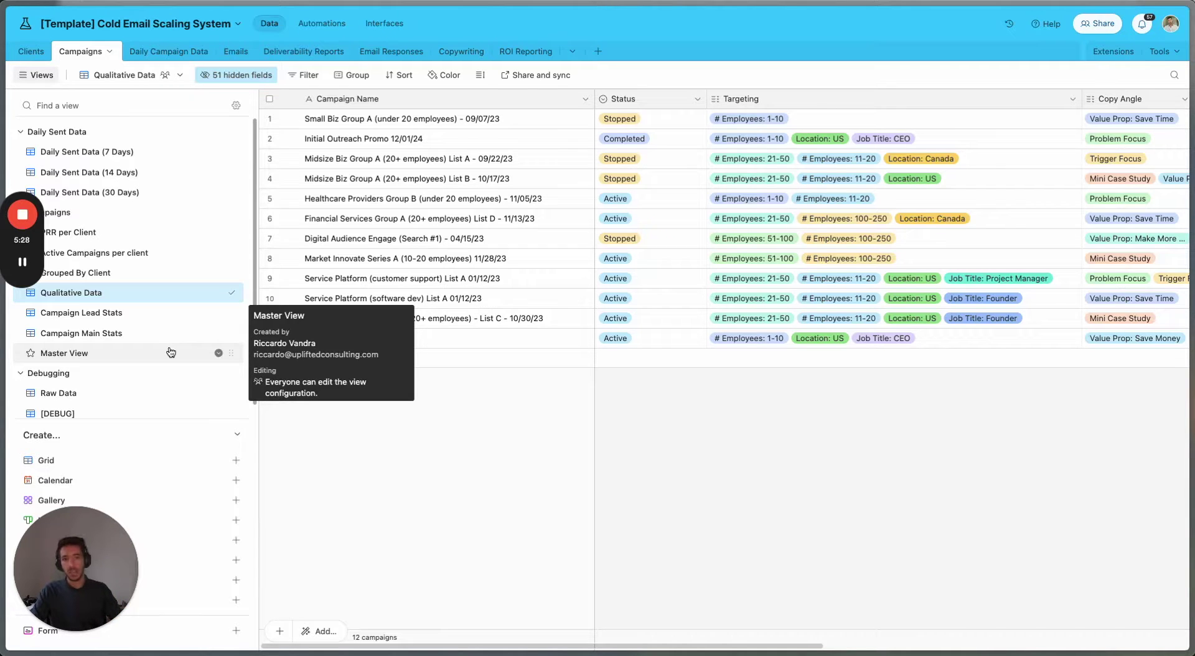
Return to the campaigns' Master View and switch to the Content Drawings diagram in diagrams.net
click(171, 352)
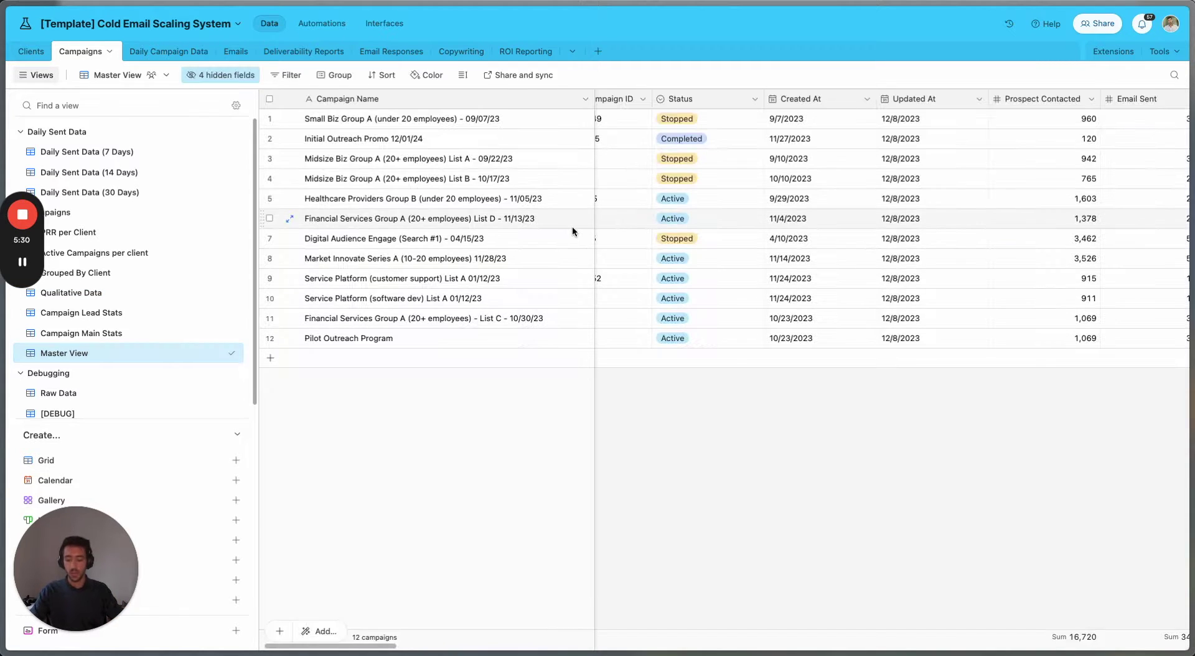
key(super+s)
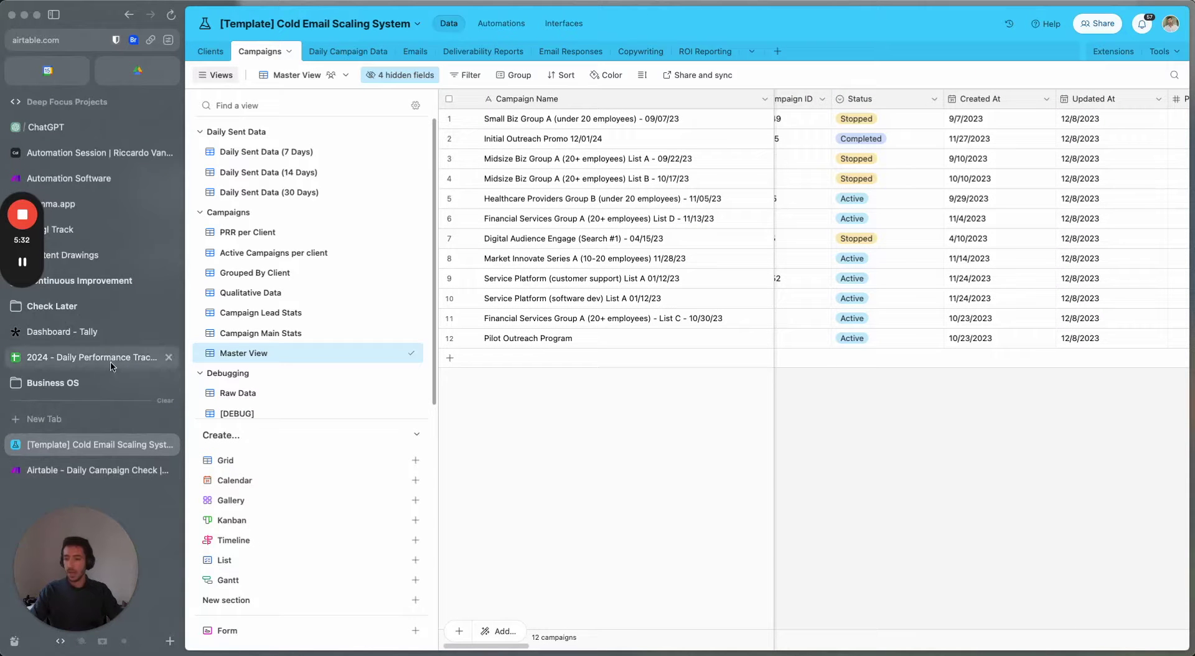
click(104, 279)
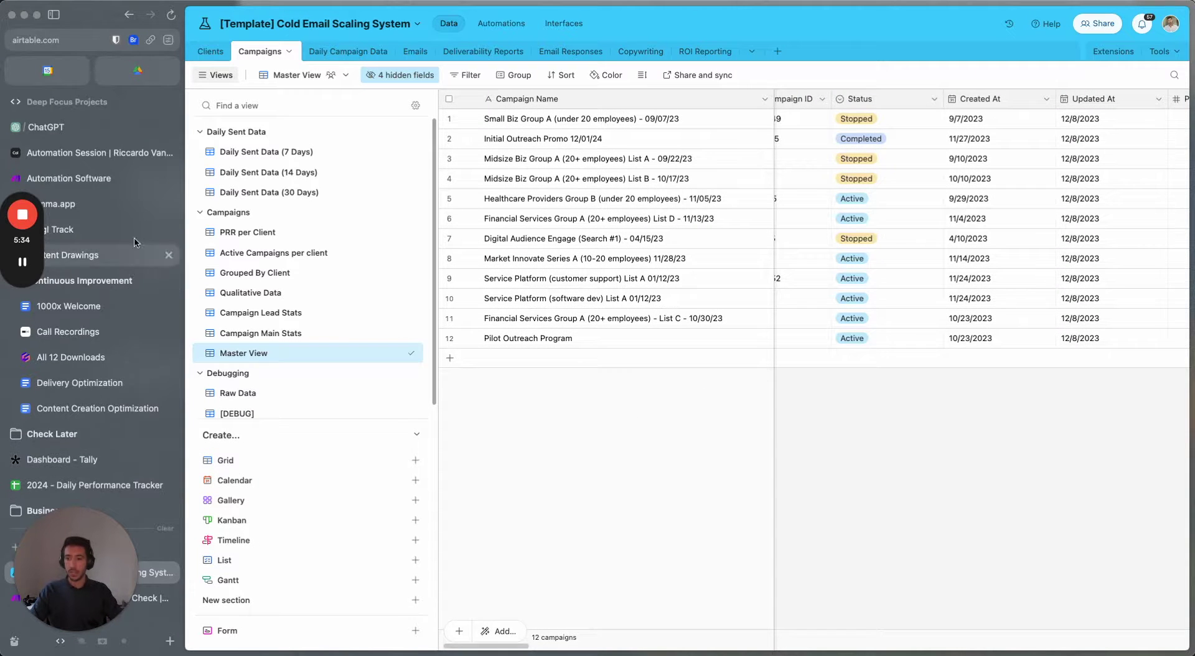
click(117, 279)
click(119, 266)
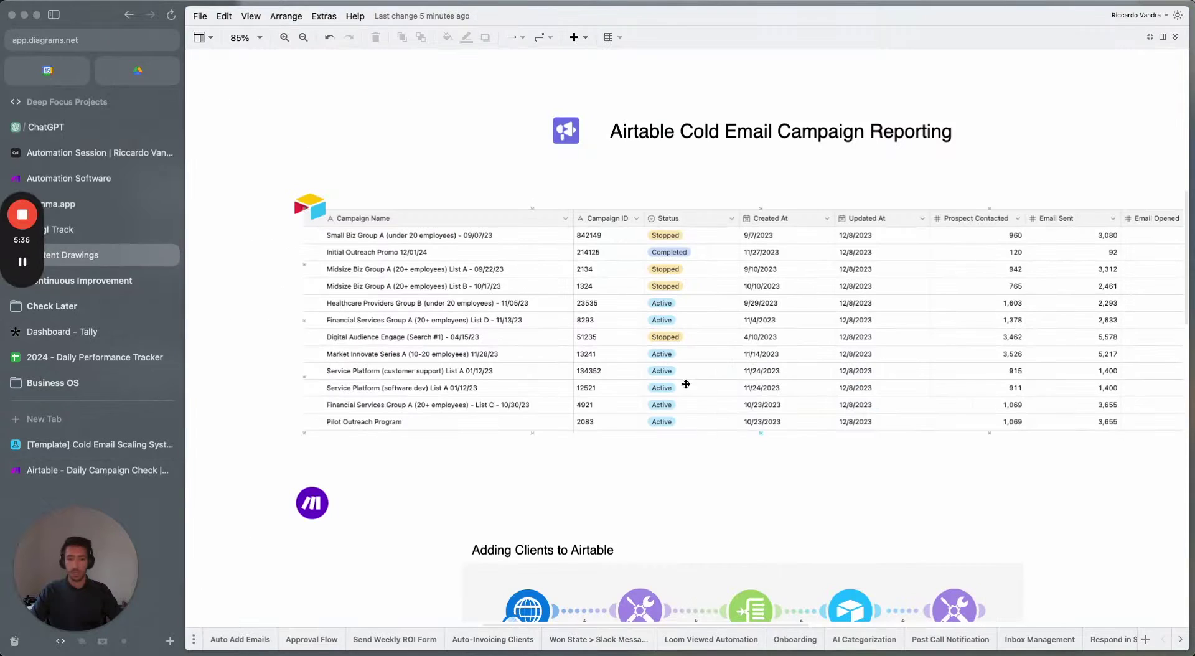
Examine the Adding Clients to Airtable flow on the Campaign Tracking page, from Get All Clients to the Sleep module
scroll(722, 483, down, 10)
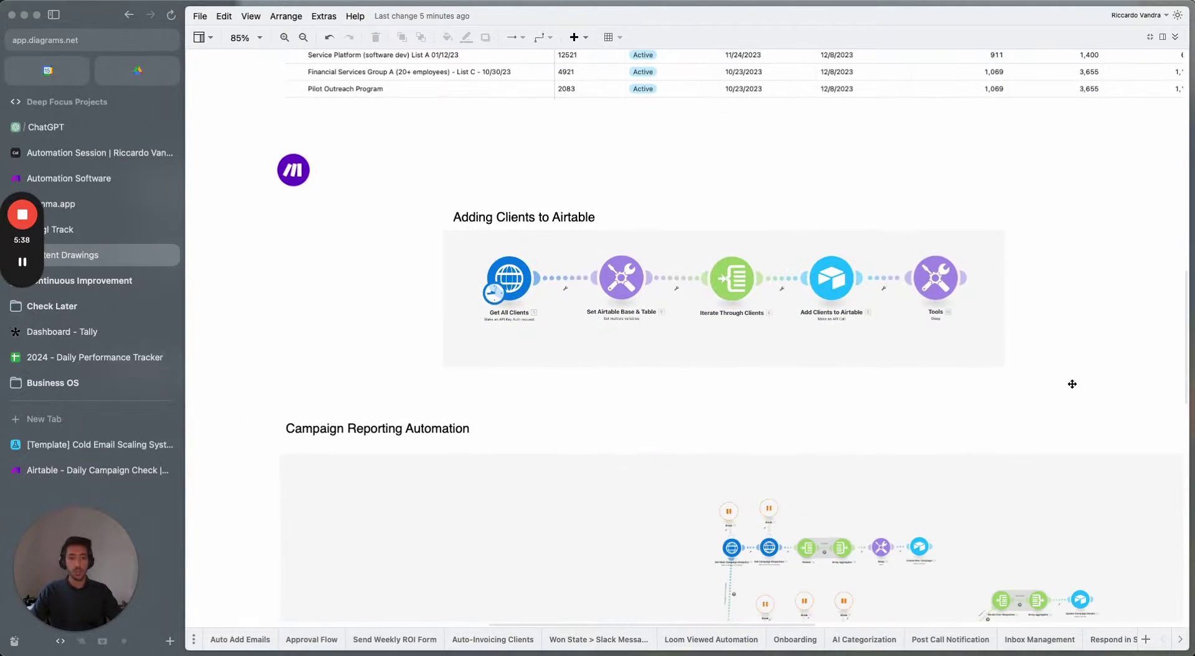
scroll(1046, 333, down, 5)
scroll(670, 379, right, 1)
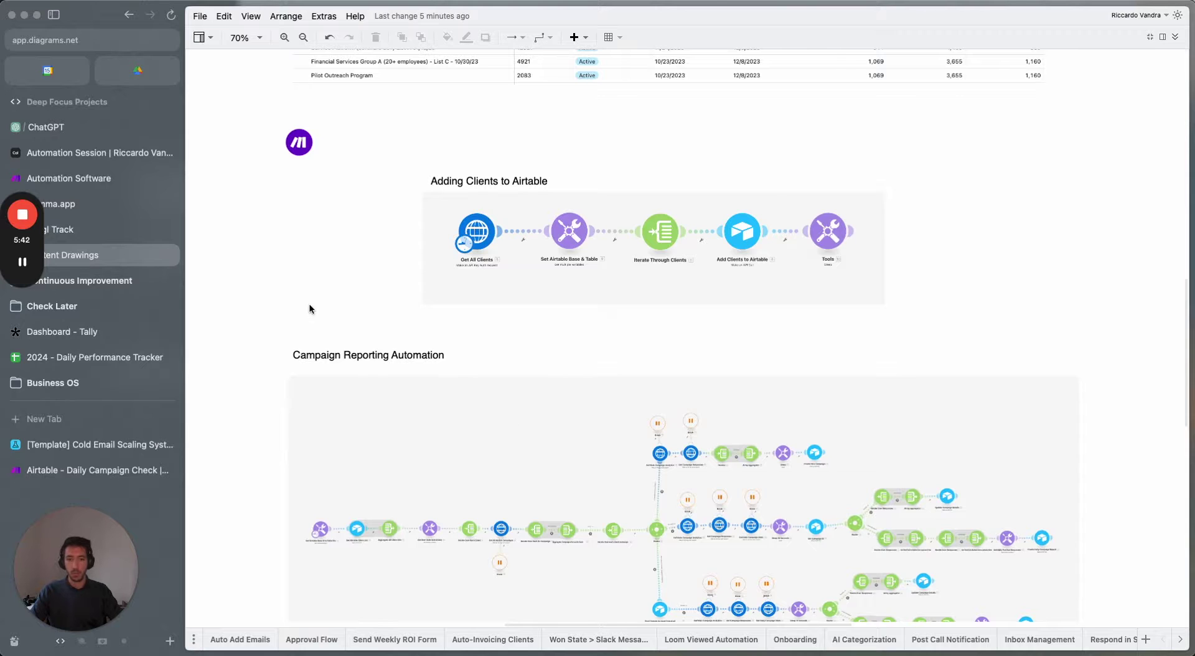
key(super+s)
scroll(256, 336, up, 5)
scroll(427, 337, up, 3)
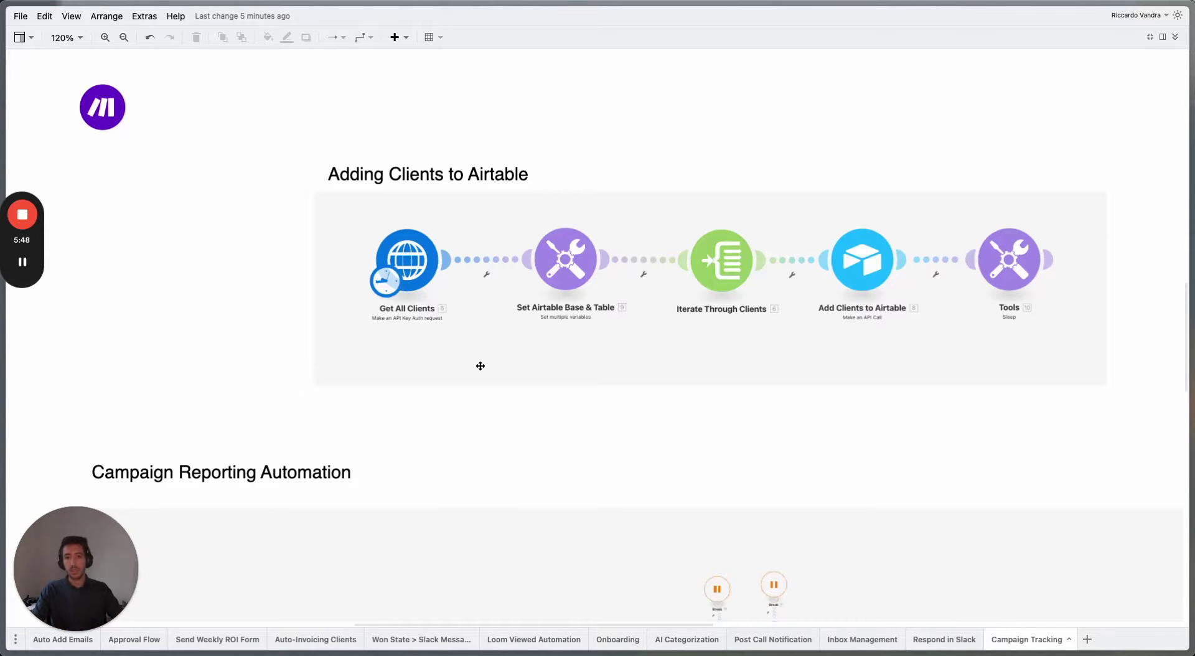
scroll(492, 324, up, 5)
scroll(498, 327, down, 4)
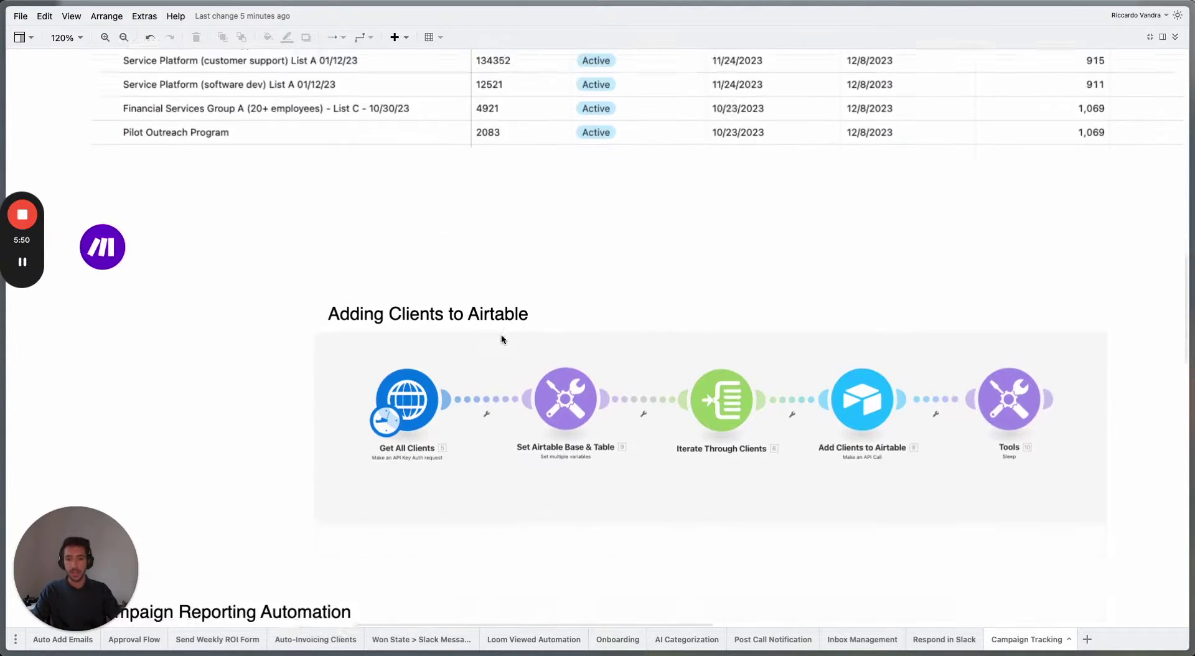
click(478, 241)
click(675, 224)
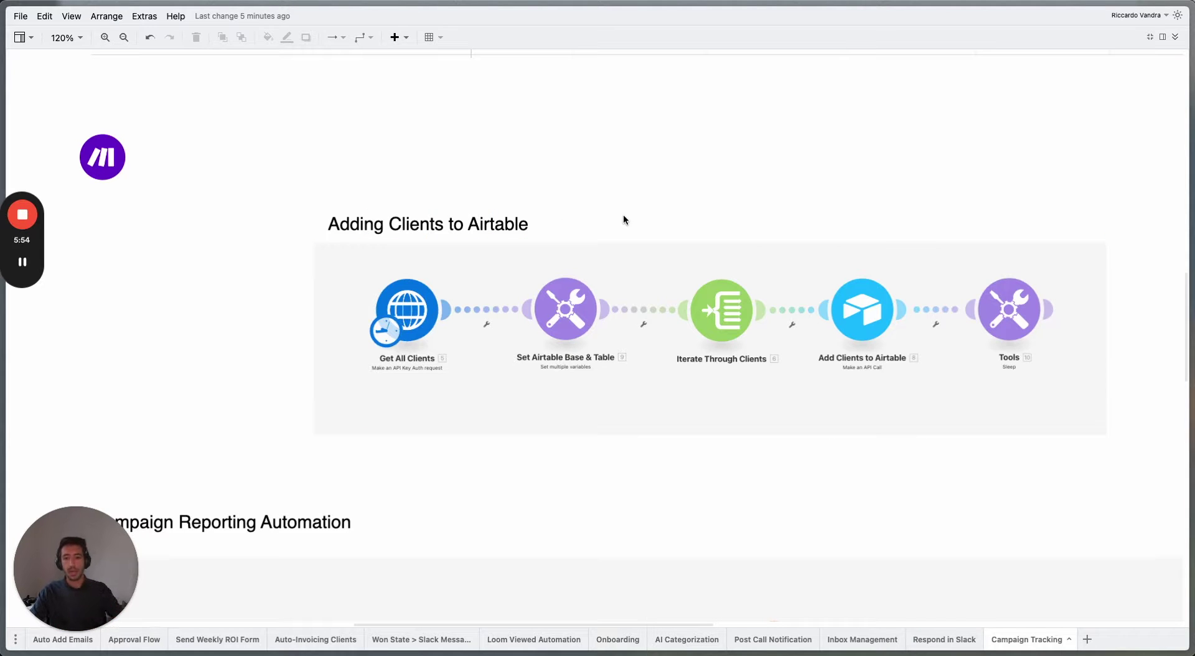
scroll(660, 399, up, 2)
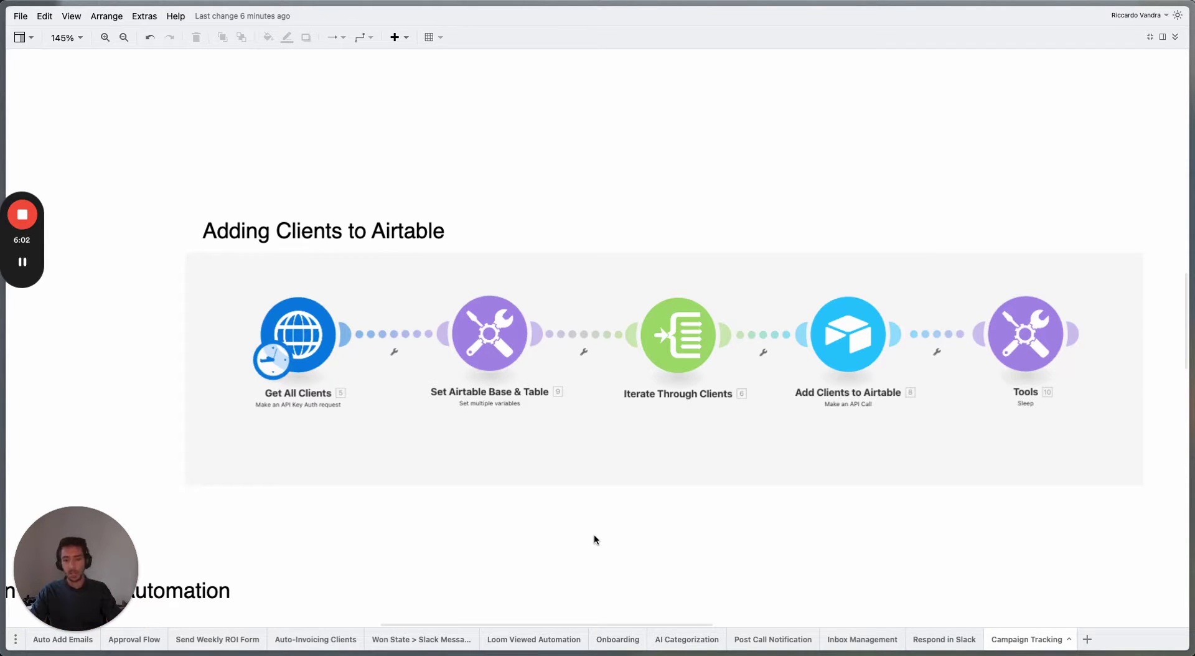
Open the Smartlead API reference at api.smartlead.ai in a new tab
key(super+t)
text(api.ai)
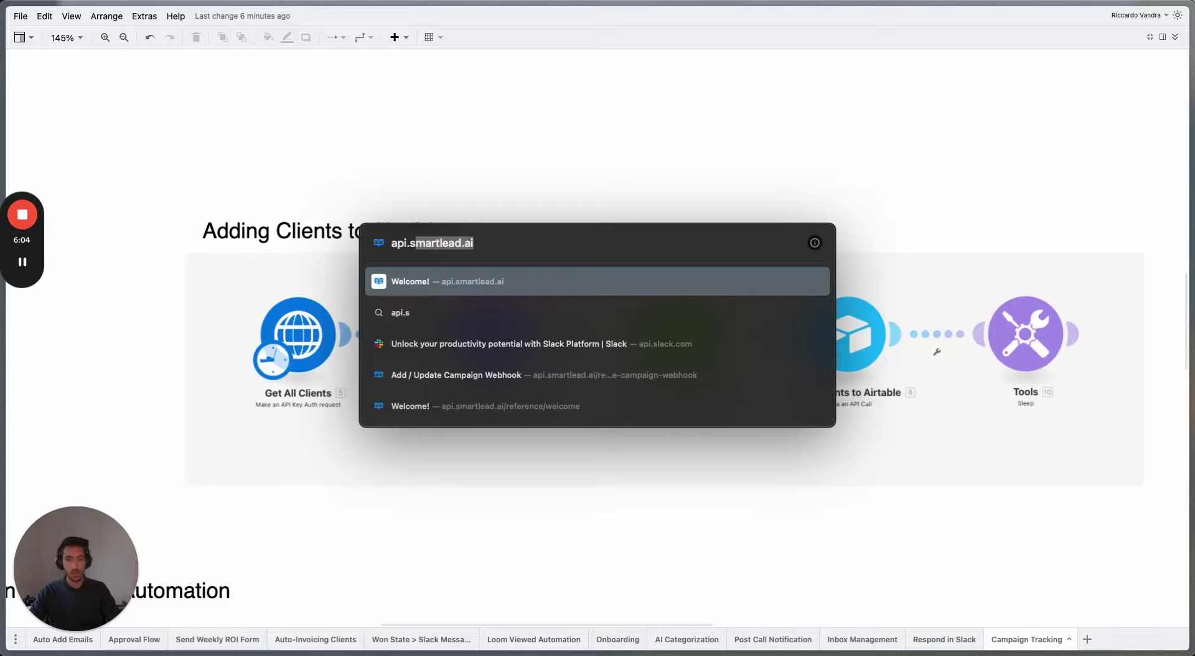
key(Return)
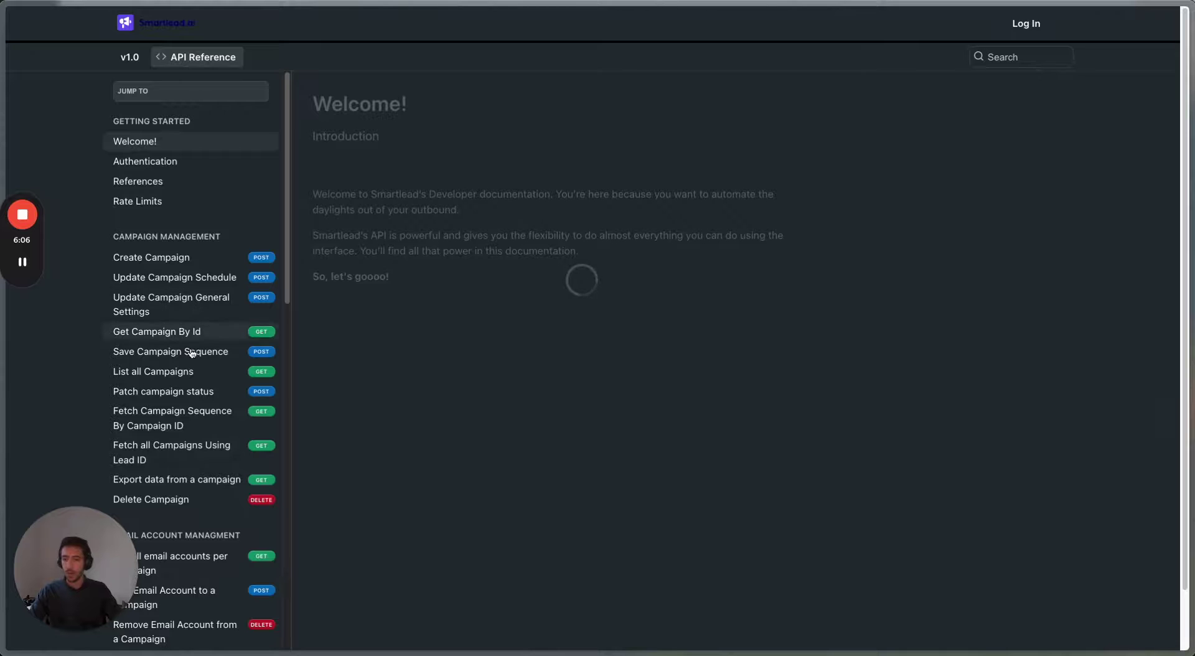
Find the Fetch all clients endpoint under Client Management and check its GET request URL
scroll(187, 340, down, 10)
scroll(174, 288, down, 6)
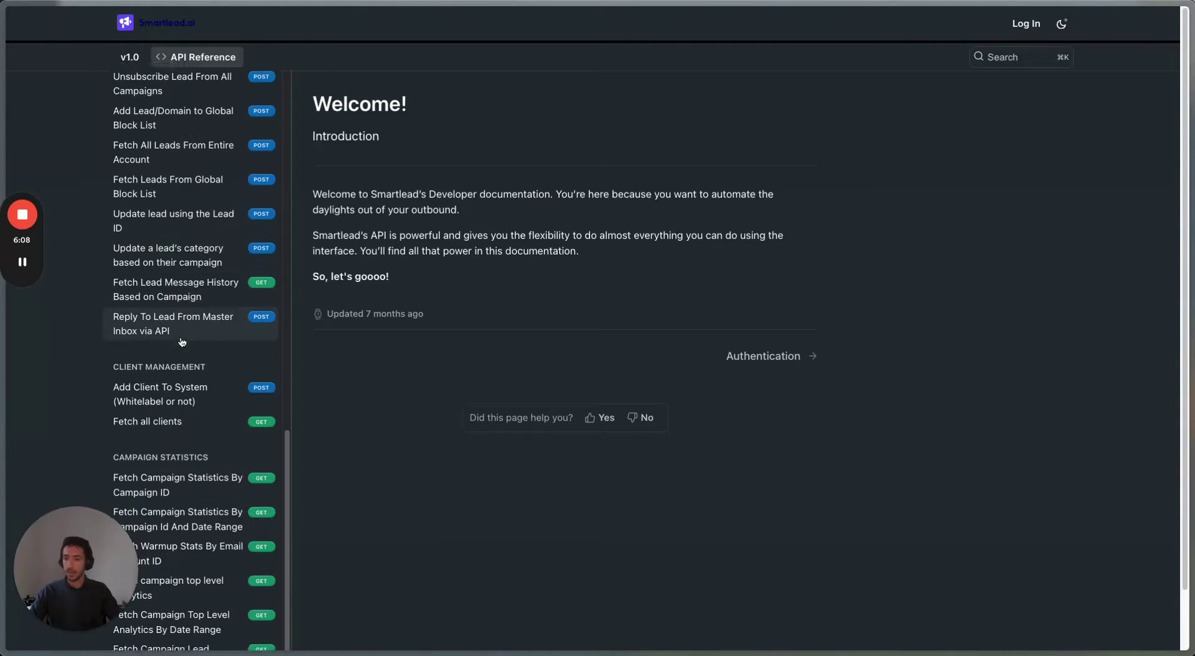
click(179, 354)
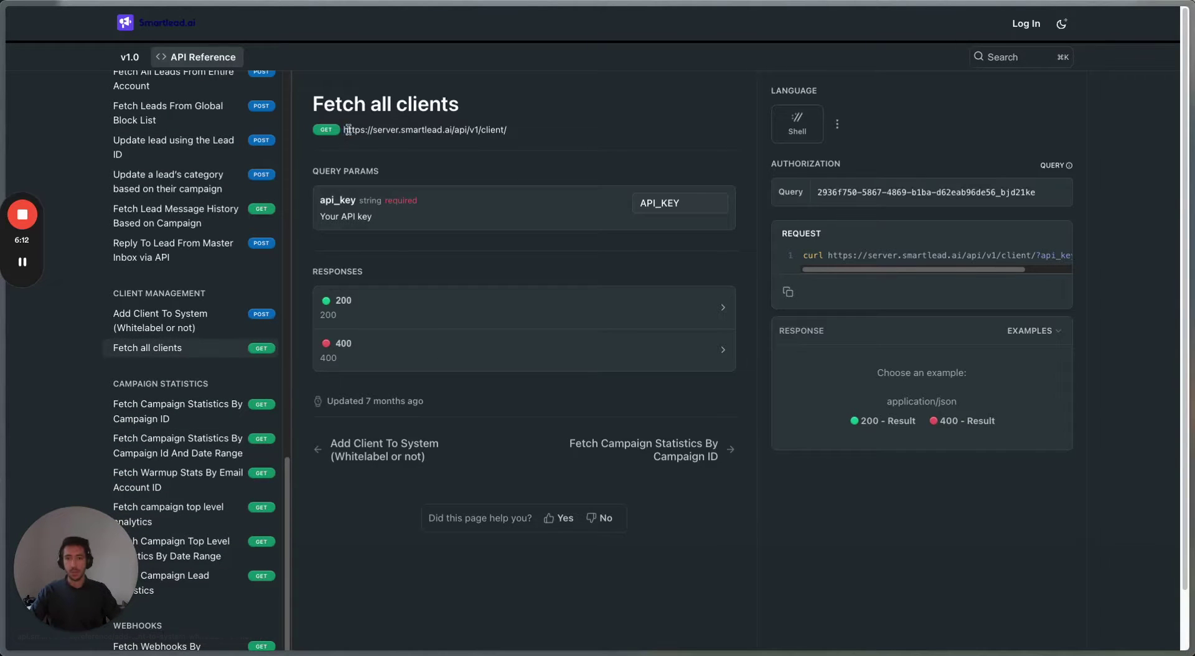
drag(343, 130, 502, 146)
click(501, 145)
Switch back to the diagrams.net drawing and review the modules of the Adding Clients to Airtable flow
key(super+s)
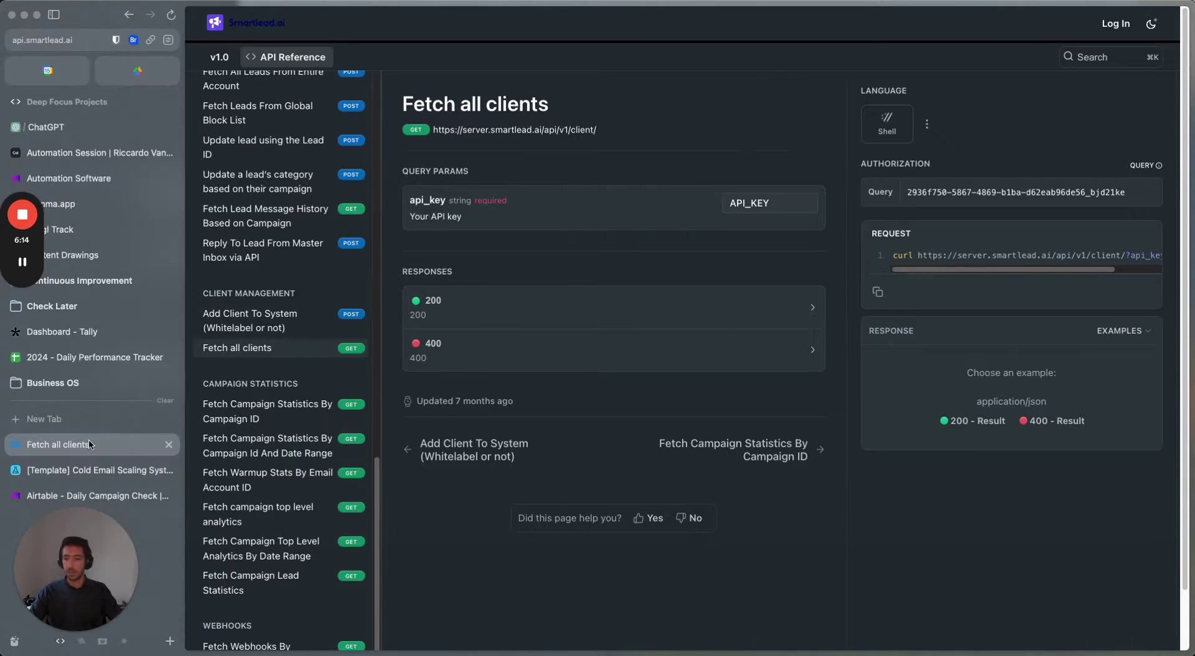
click(120, 256)
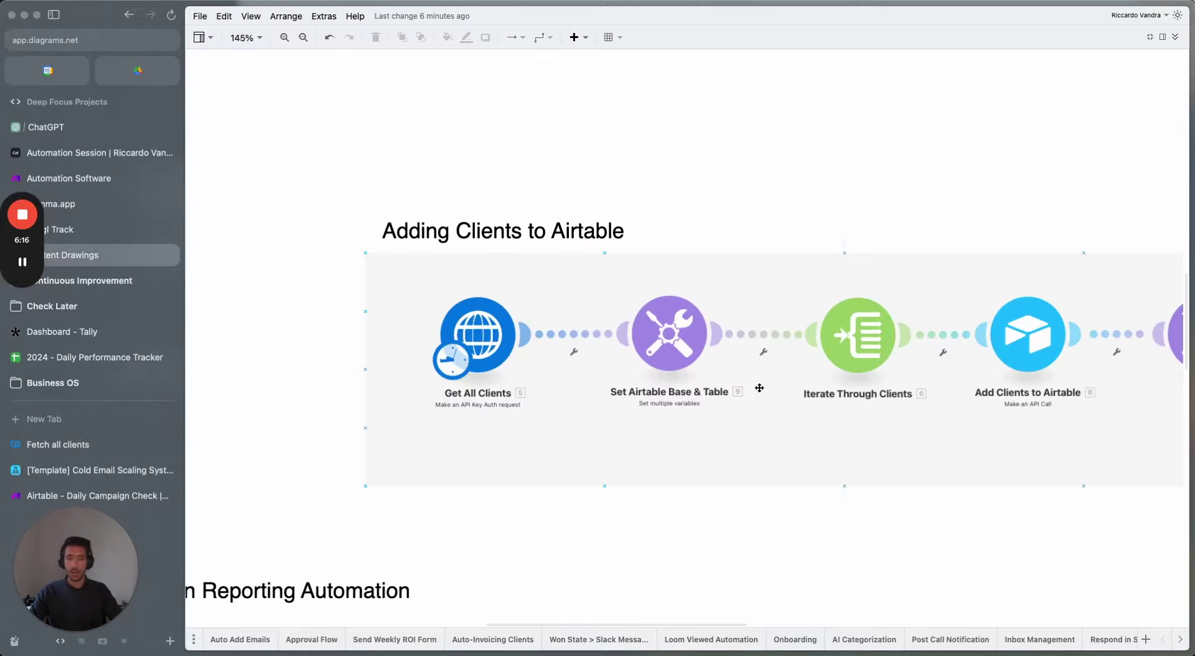
scroll(727, 526, right, 2)
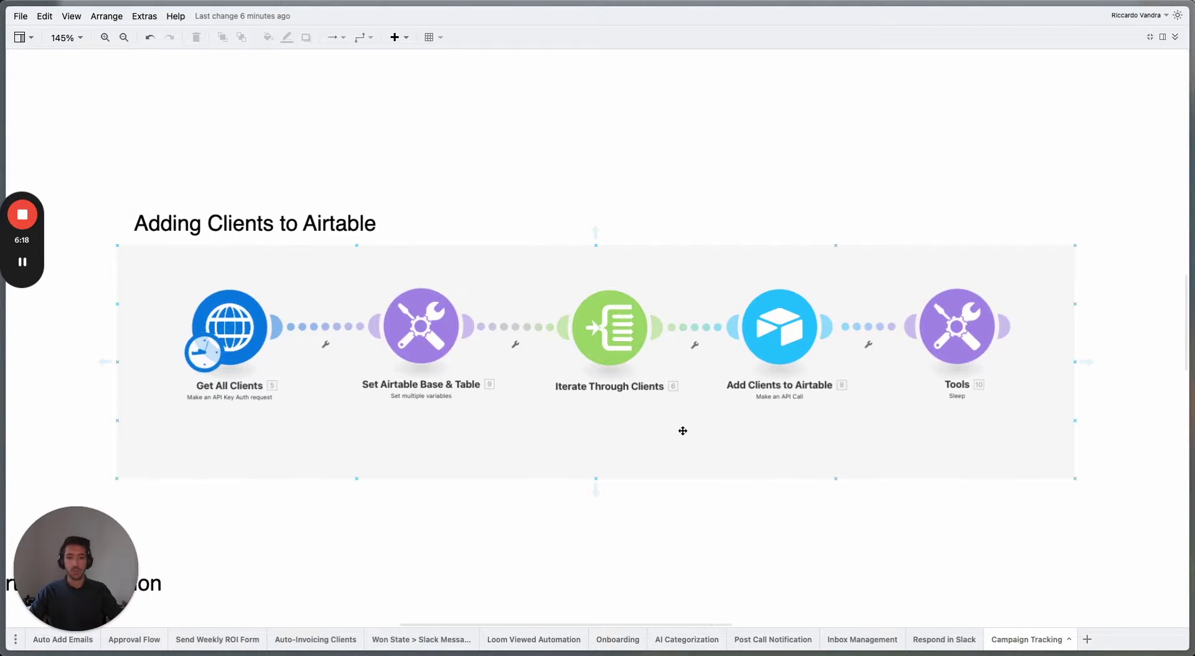
scroll(577, 523, left, 1)
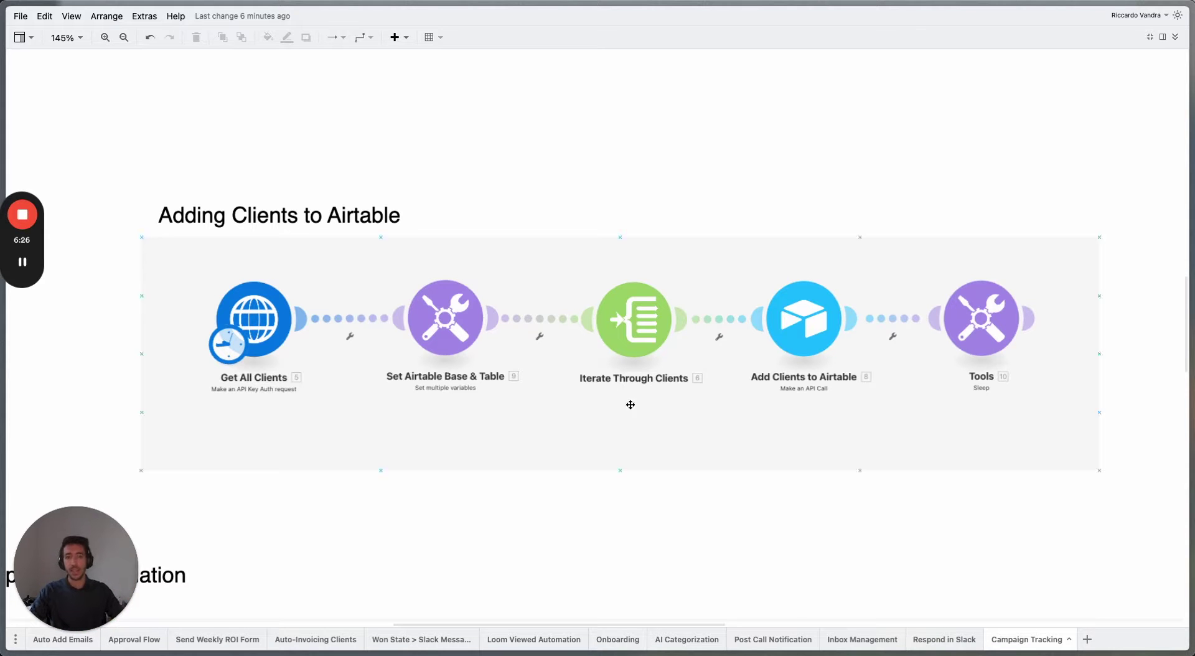
Examine the whole Campaign Reporting Automation flow, including its three router branches, on the Campaign Tracking page
scroll(522, 529, down, 5)
scroll(601, 374, down, 3)
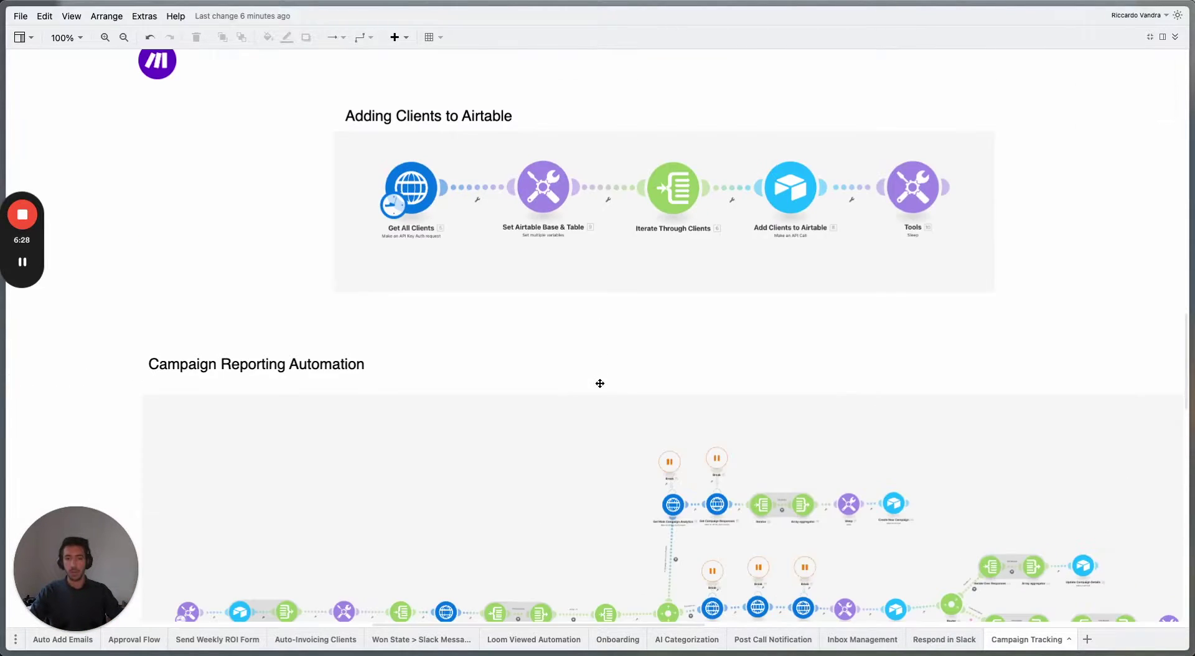
scroll(601, 382, down, 3)
scroll(621, 384, down, 5)
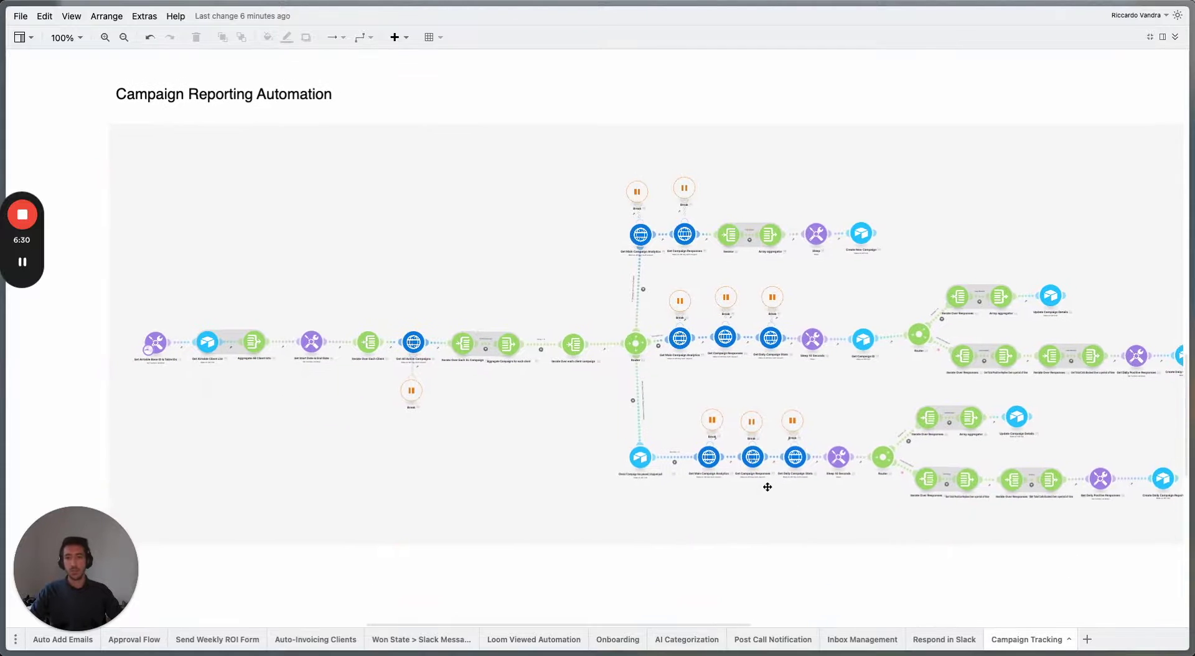
scroll(745, 448, up, 1)
click(745, 455)
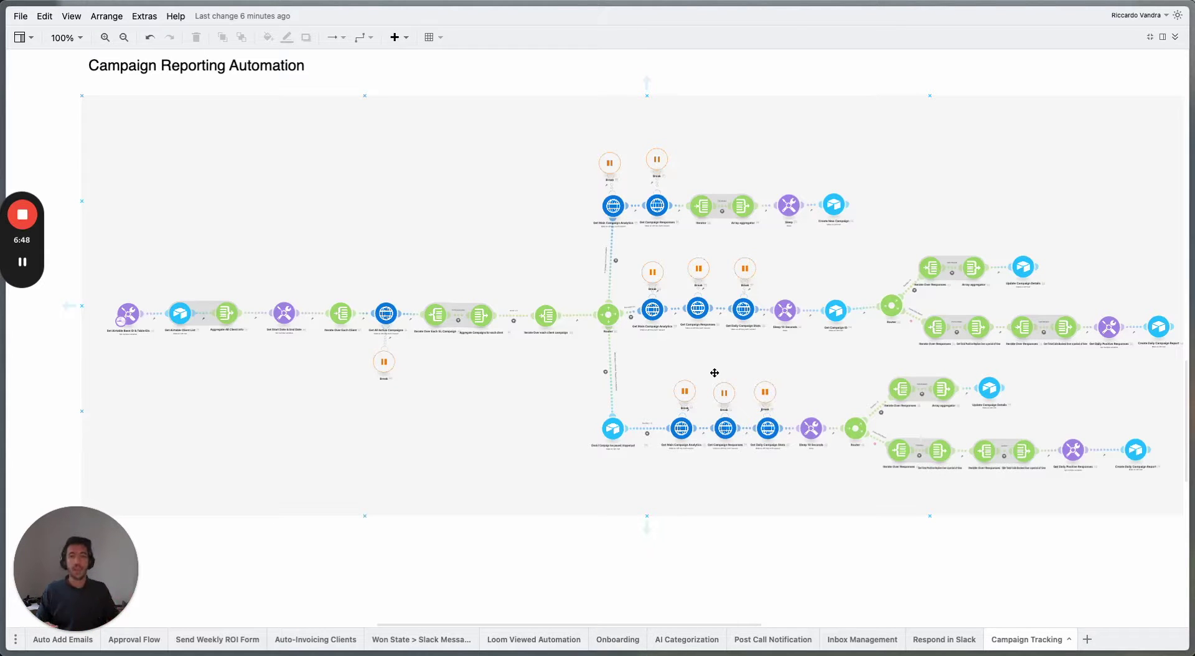
Switch to the Airtable - Daily Campaign Check scenario in Make and inspect its opening modules
key(super+s)
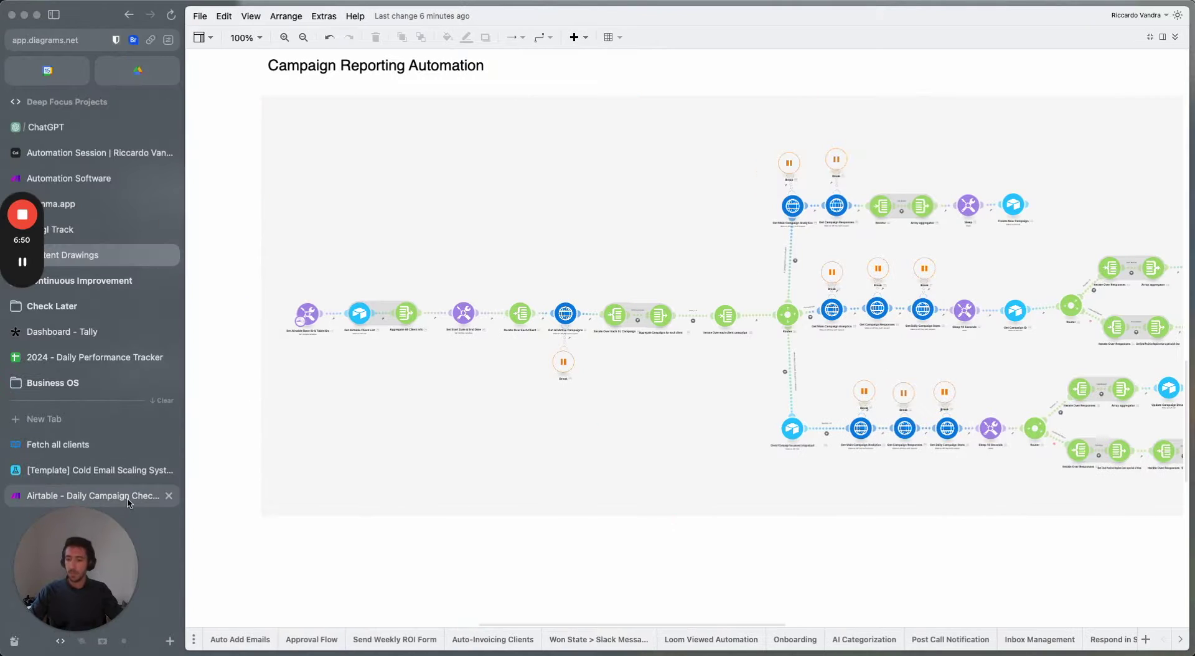
click(93, 496)
key(super+s)
scroll(497, 438, up, 6)
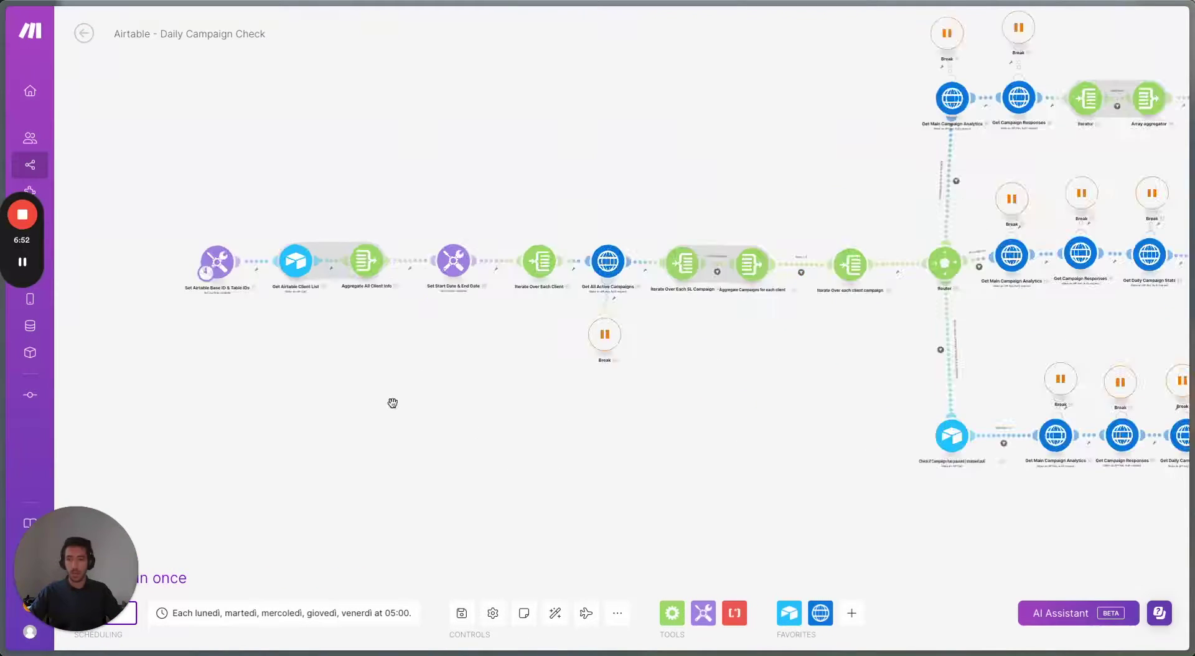
scroll(550, 462, down, 5)
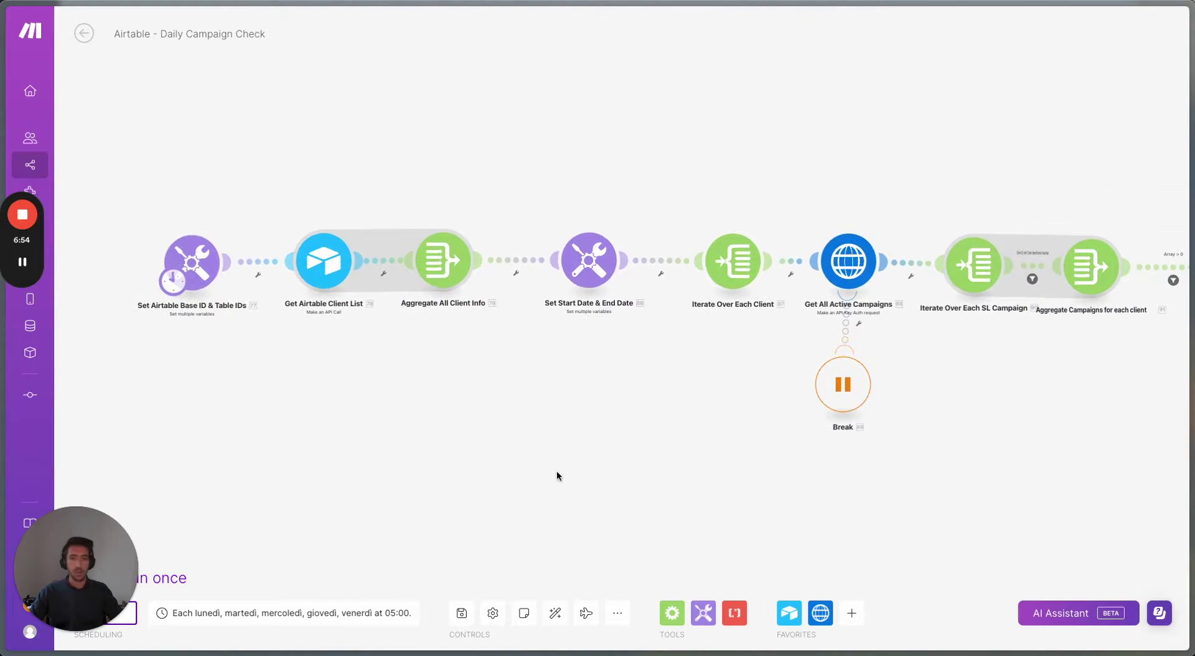
scroll(508, 500, down, 2)
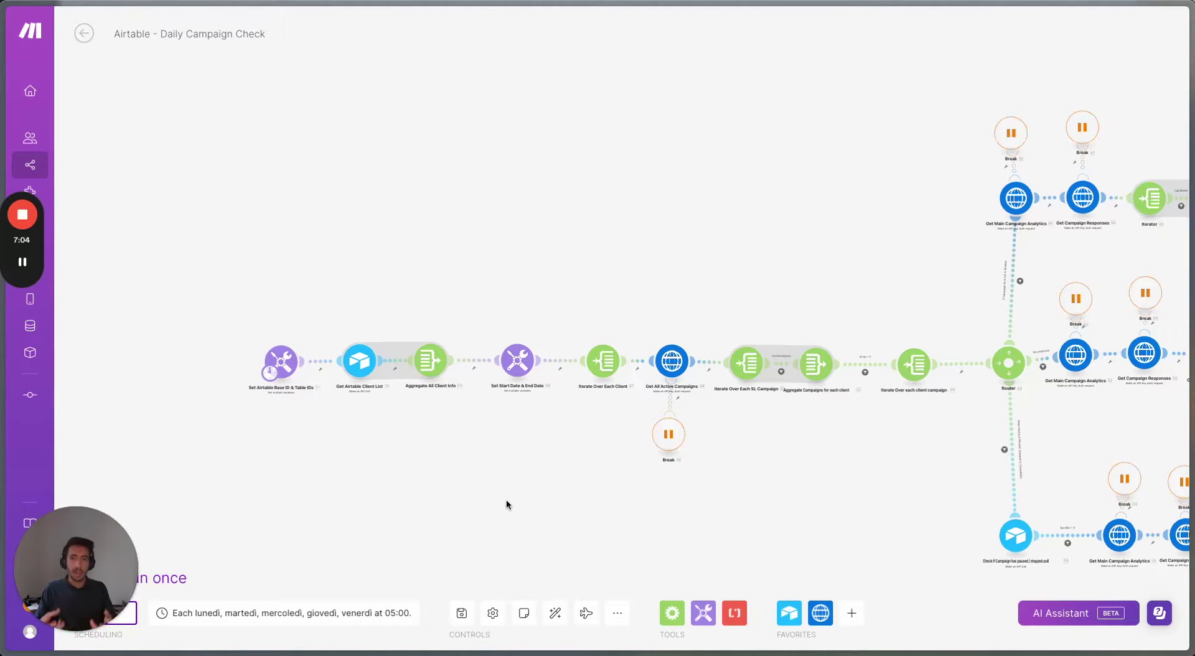
Review the overall scenario layout and closely inspect the modules from Set Airtable Base ID & Table IDs to Get All Active Campaigns
drag(550, 533, 468, 474)
scroll(560, 527, down, 3)
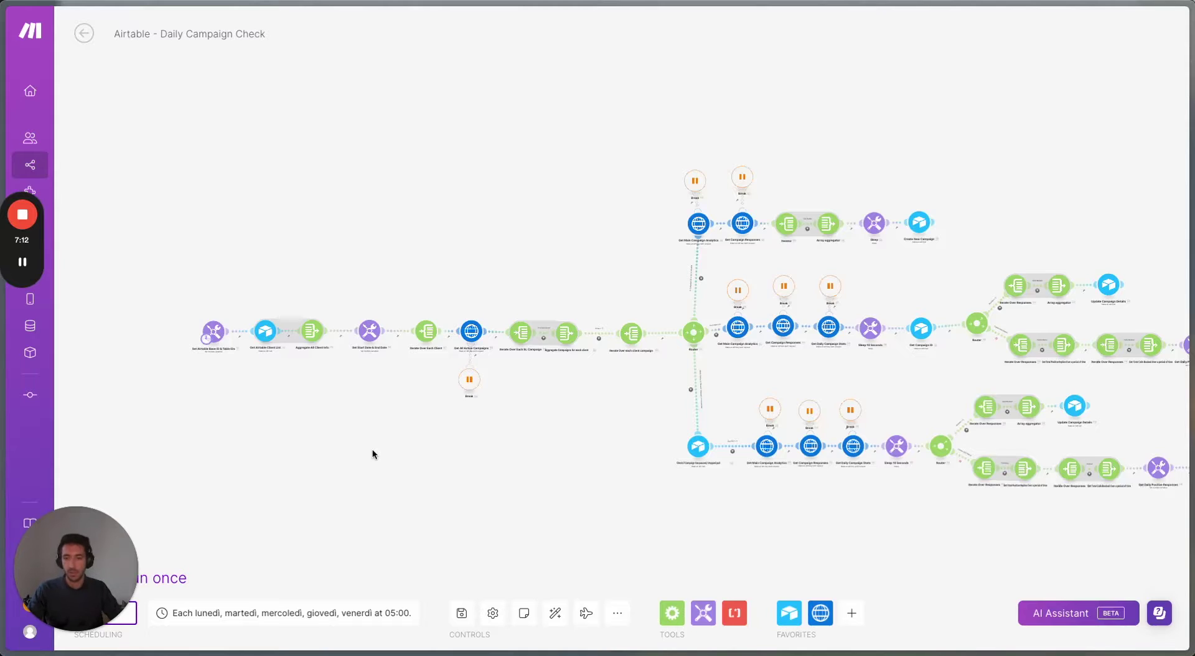
scroll(372, 450, up, 5)
scroll(411, 357, up, 2)
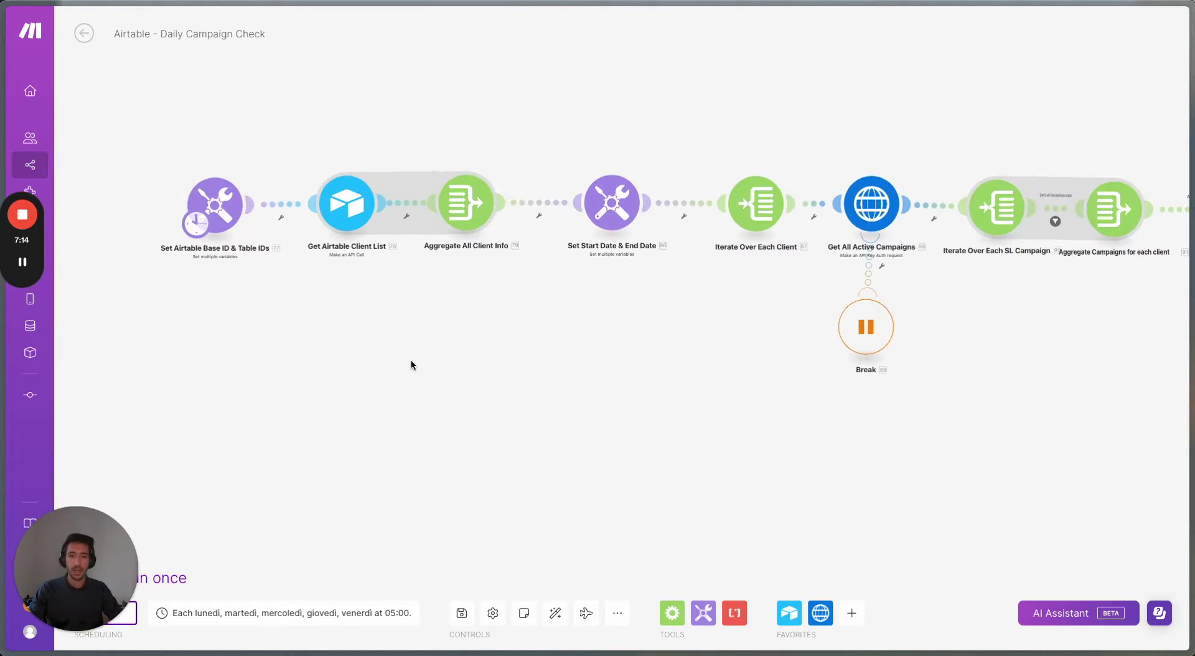
scroll(336, 350, up, 2)
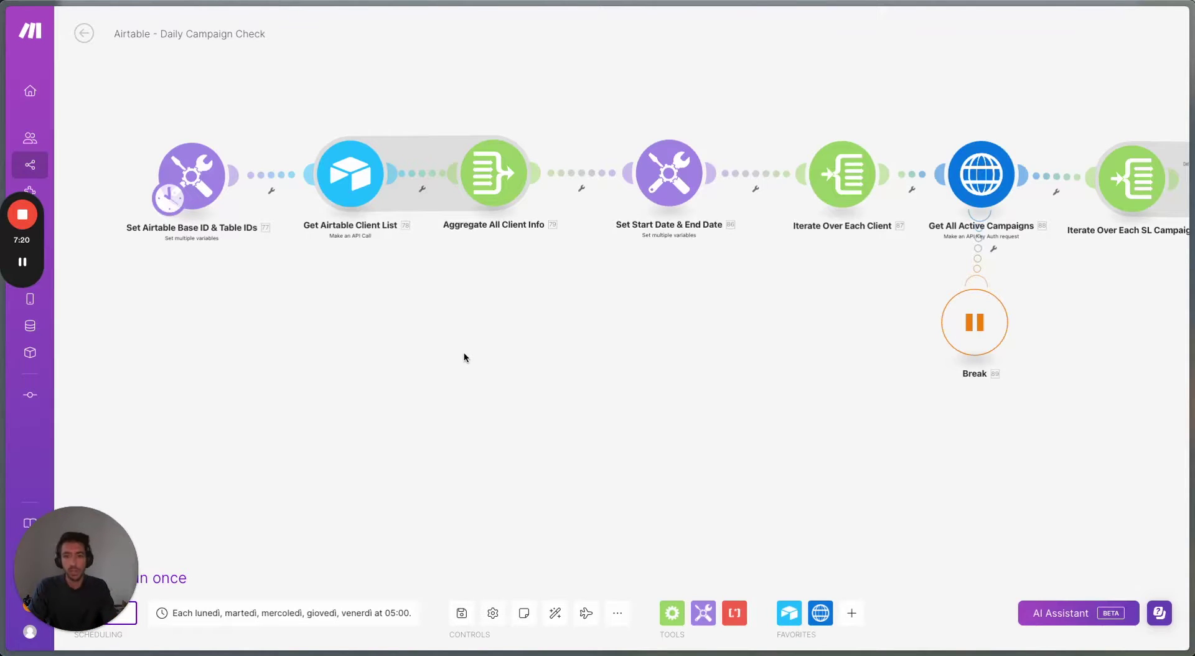
drag(366, 267, 400, 372)
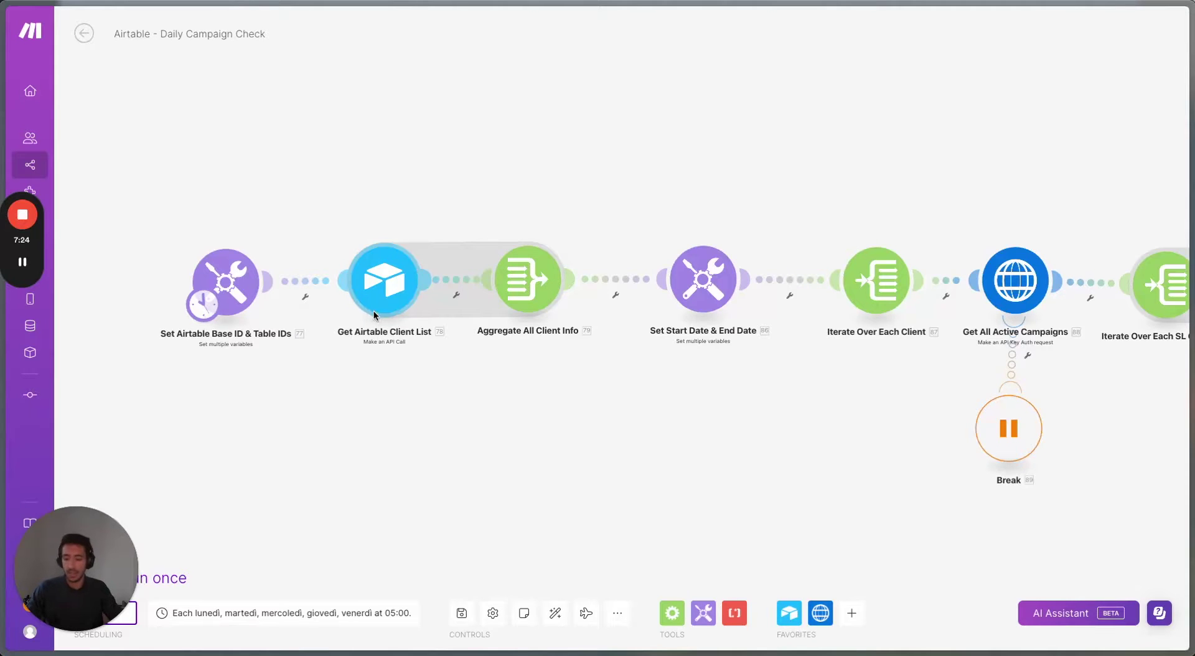
Switch to the Airtable base and review the Clients table's Master View, including the Date Added and Status columns
key(super+s)
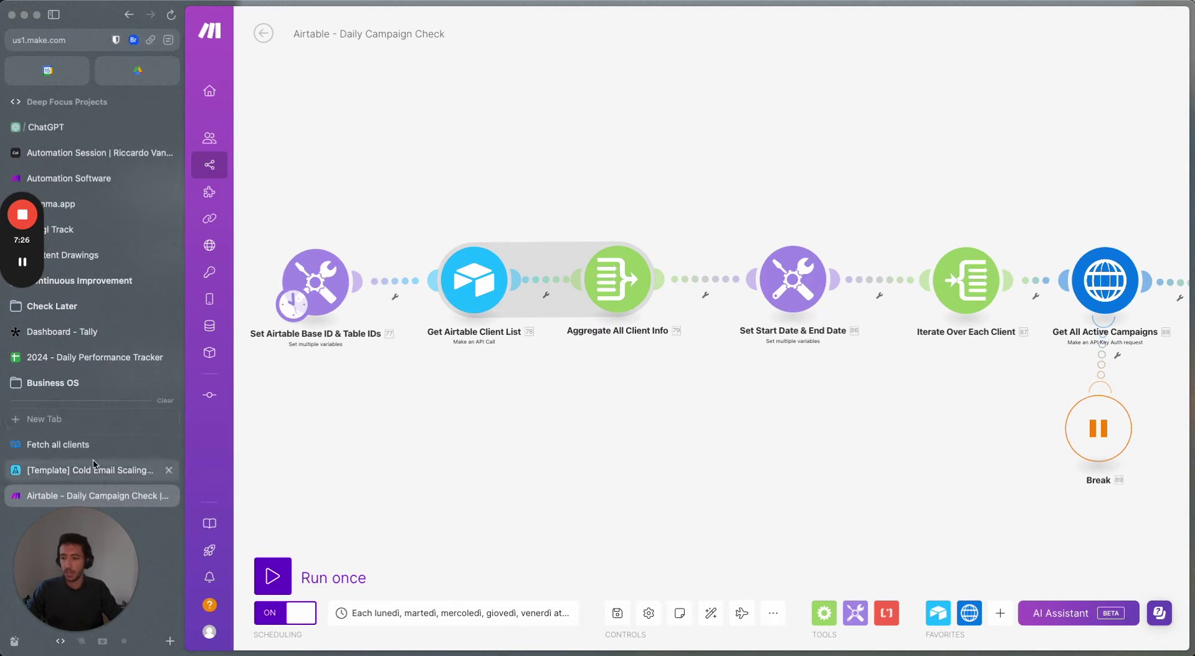
click(94, 468)
click(213, 51)
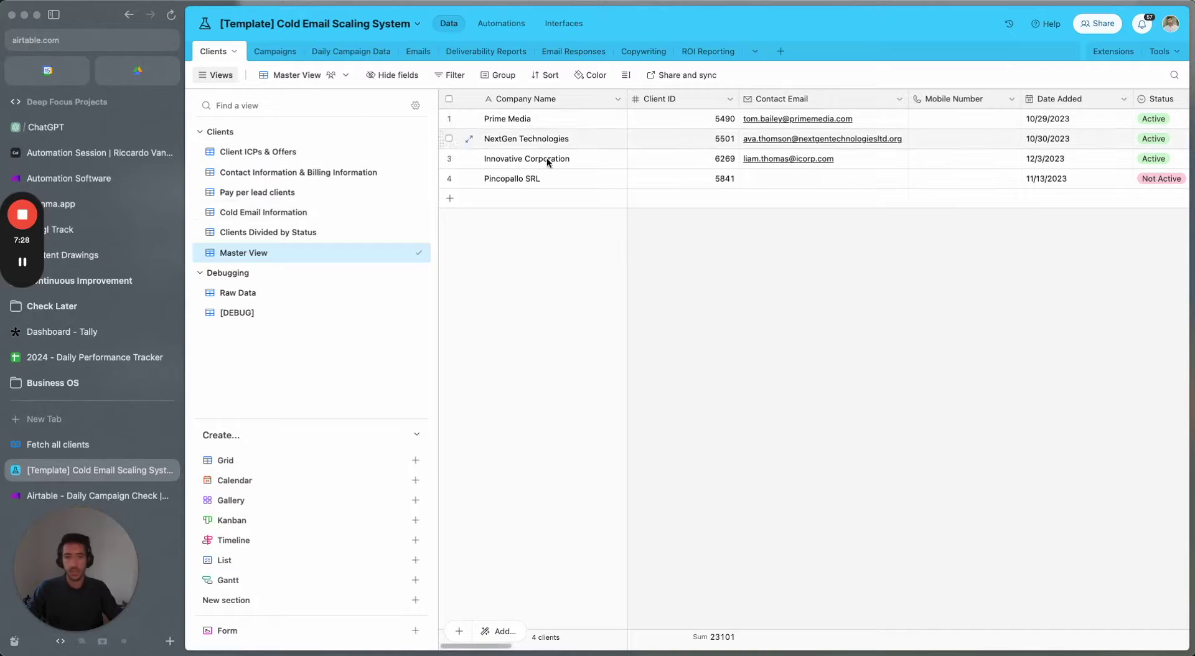
drag(487, 646, 502, 649)
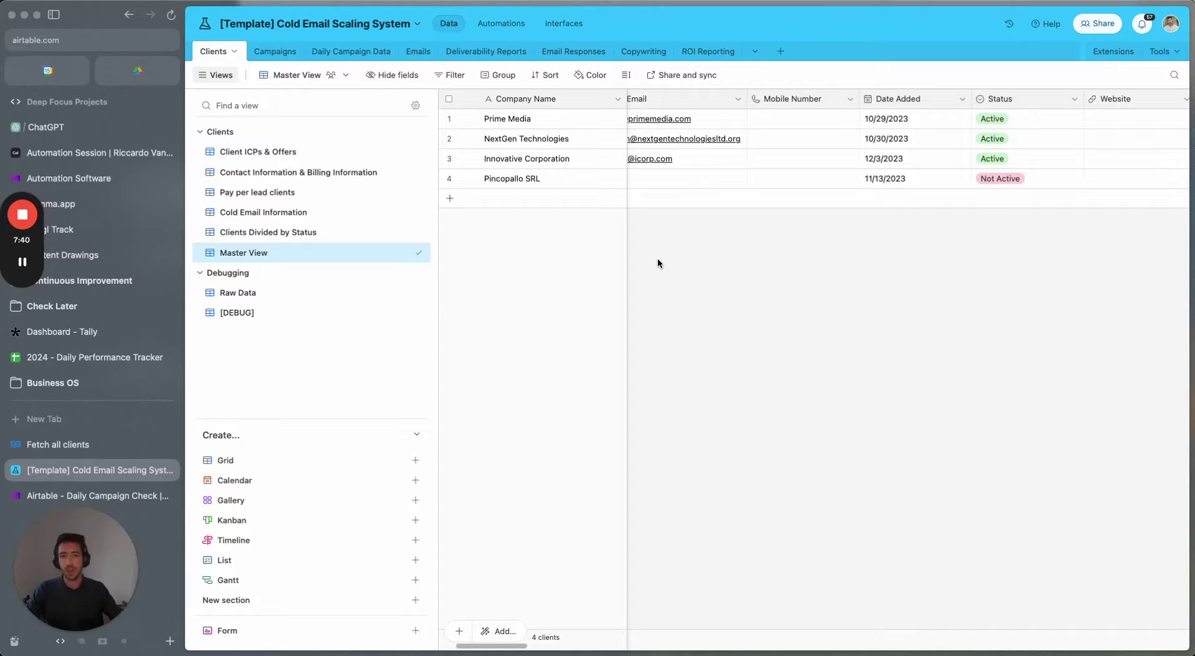
Return to the Daily Campaign Check scenario in Make and follow its modules from Set Start Date & End Date to Iterate Over each client campaign
click(100, 496)
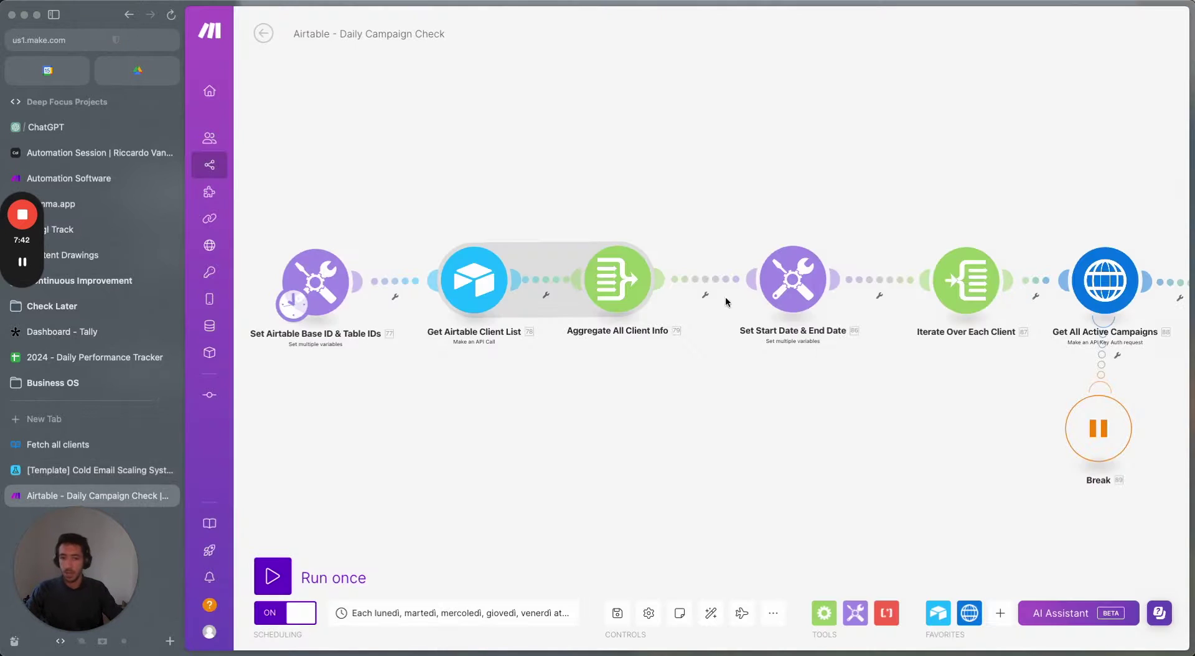
drag(748, 433, 495, 478)
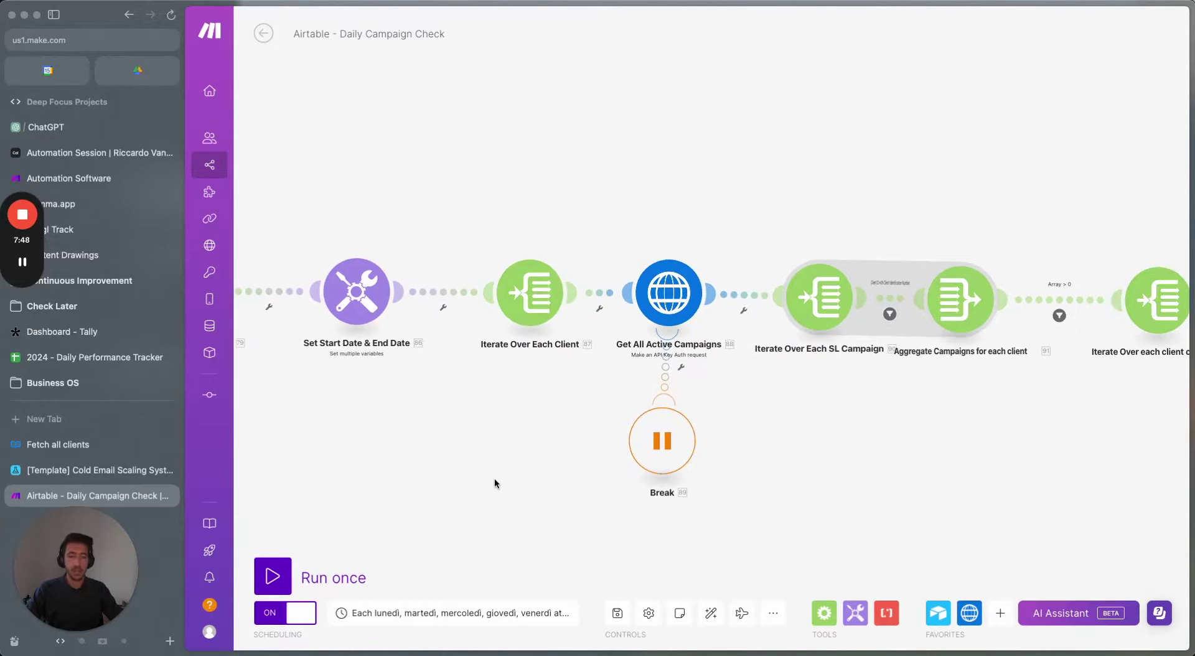
drag(919, 481, 763, 463)
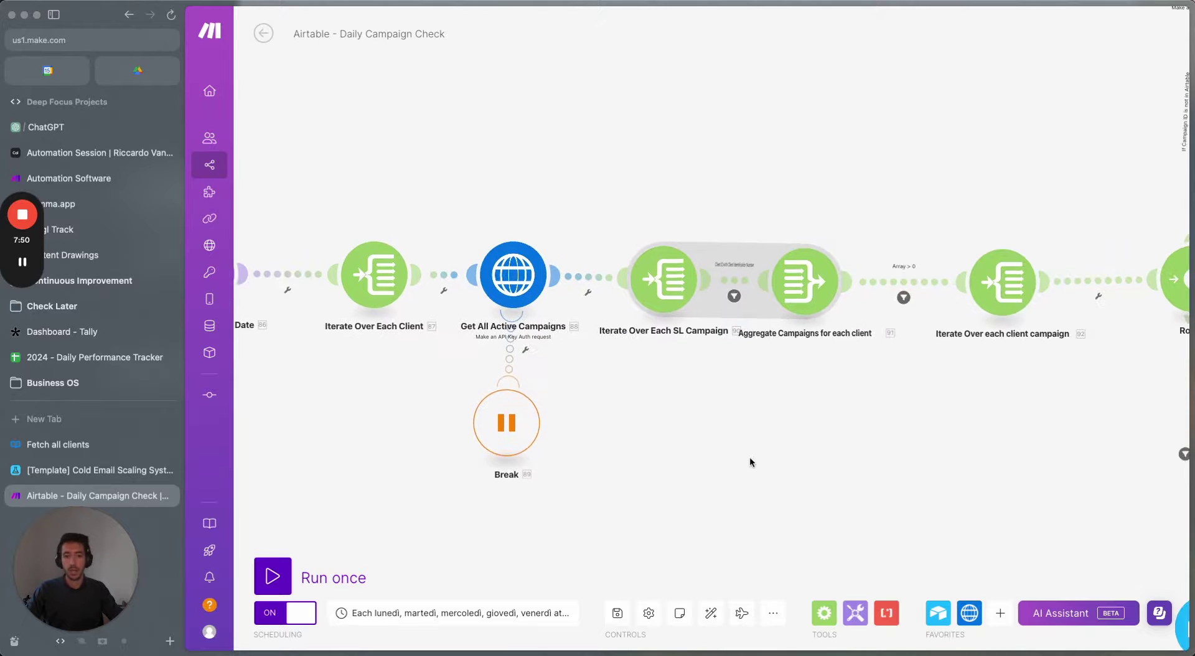
Inspect the Client ID with Client Identification Number filter between Iterate Over Each SL Campaign and Aggregate Campaigns for each client, leaving it unchanged
drag(755, 421, 609, 386)
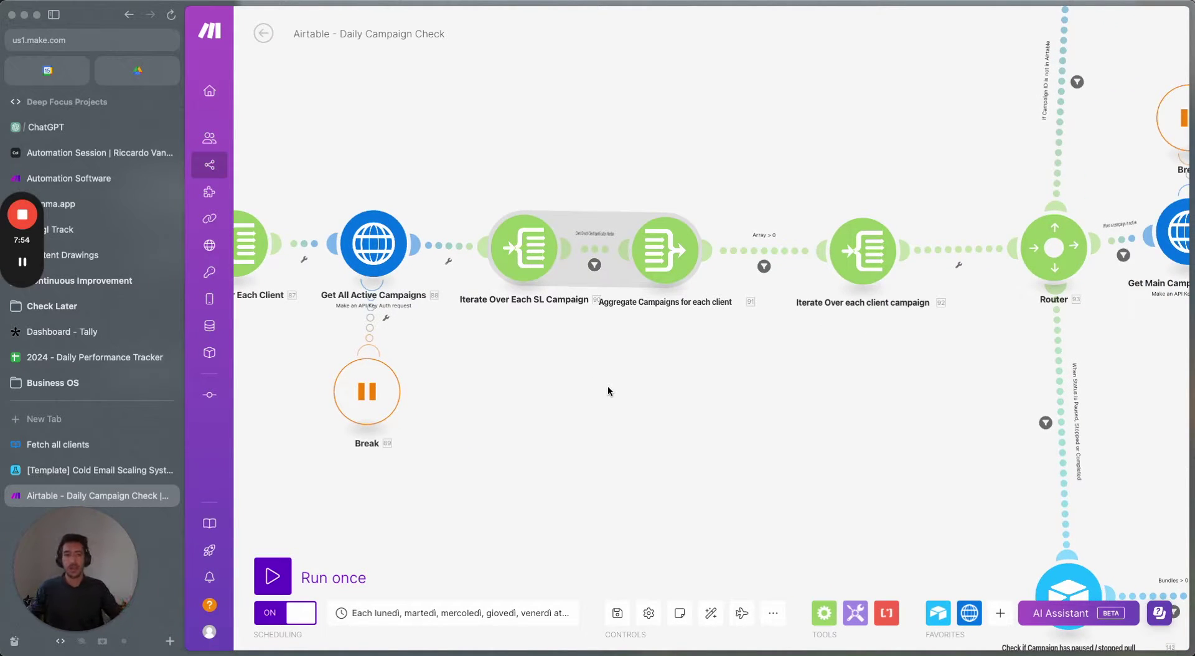
drag(868, 415, 662, 474)
scroll(455, 385, up, 3)
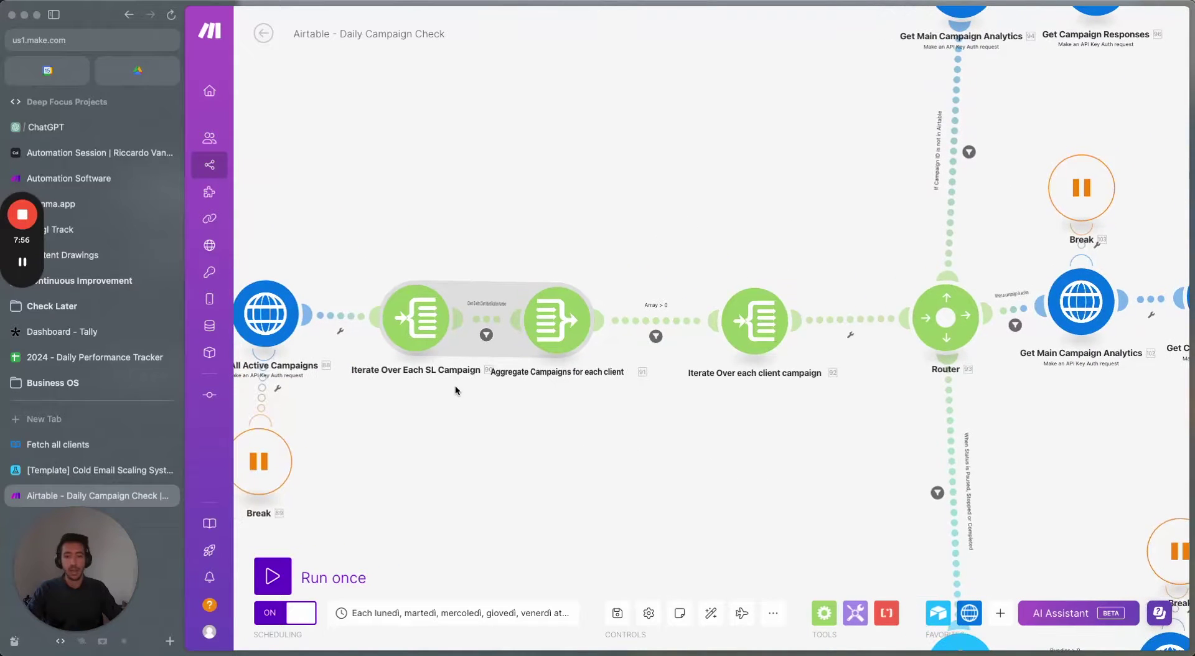
scroll(485, 398, up, 3)
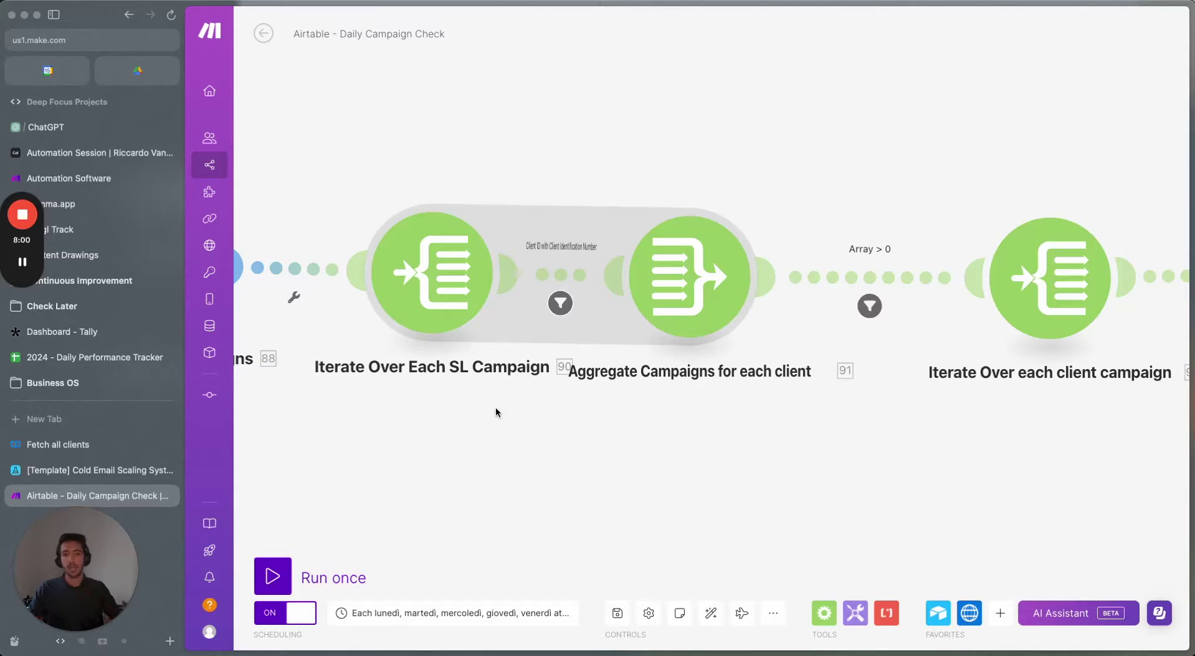
click(561, 304)
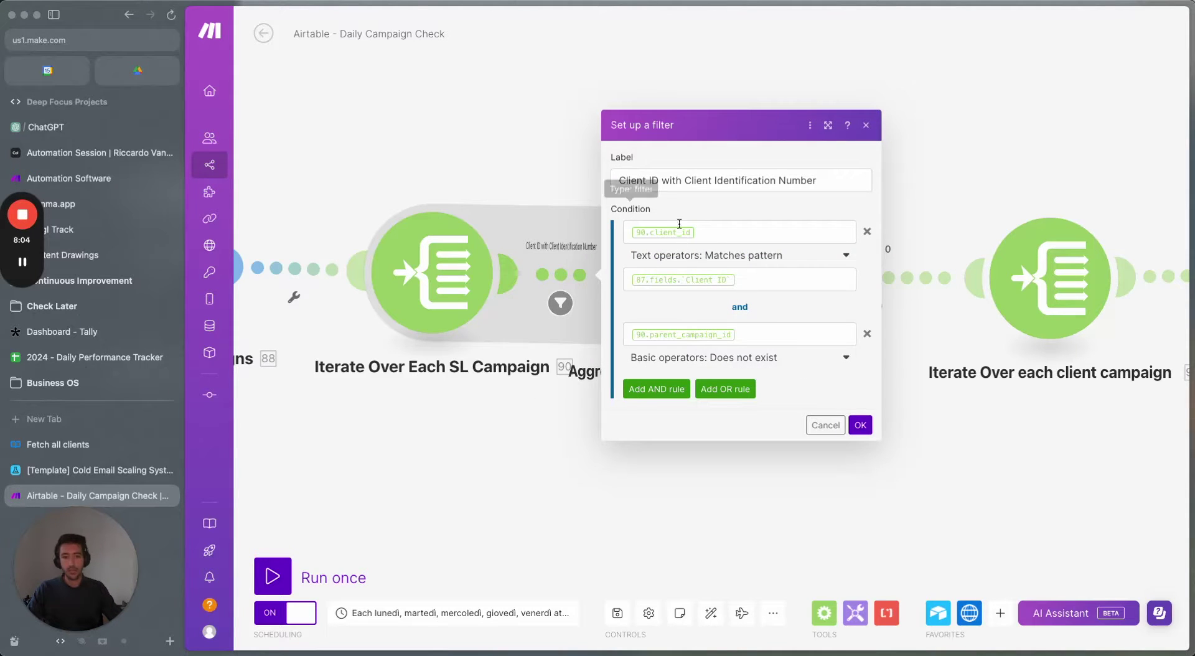
click(723, 232)
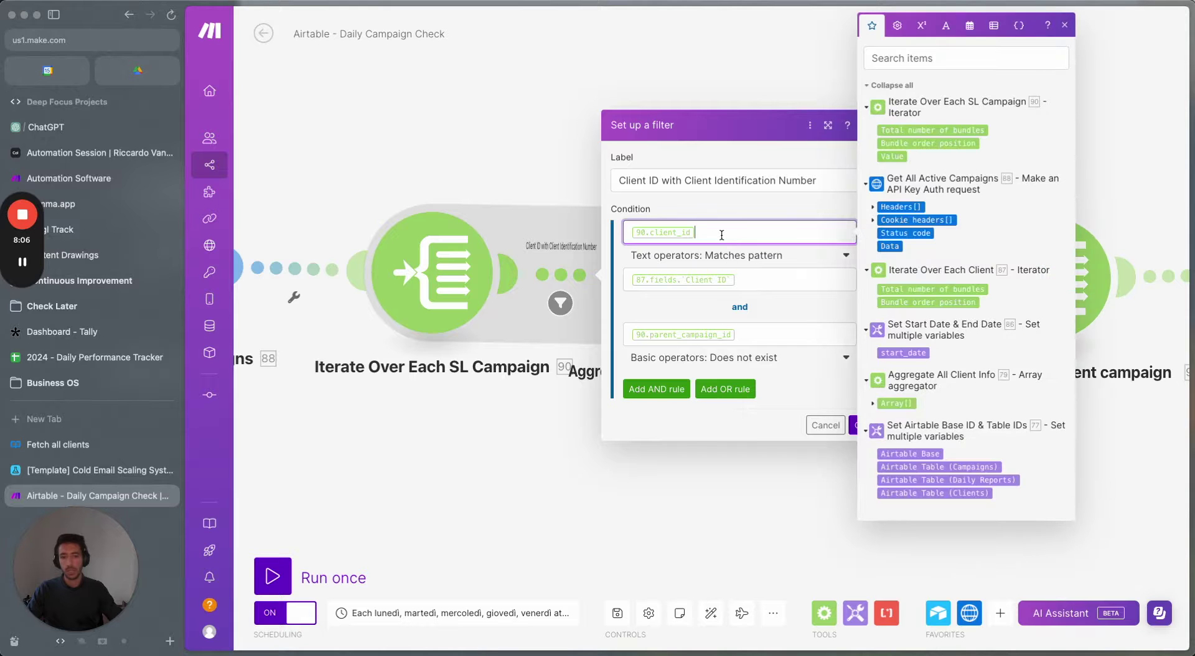
click(522, 130)
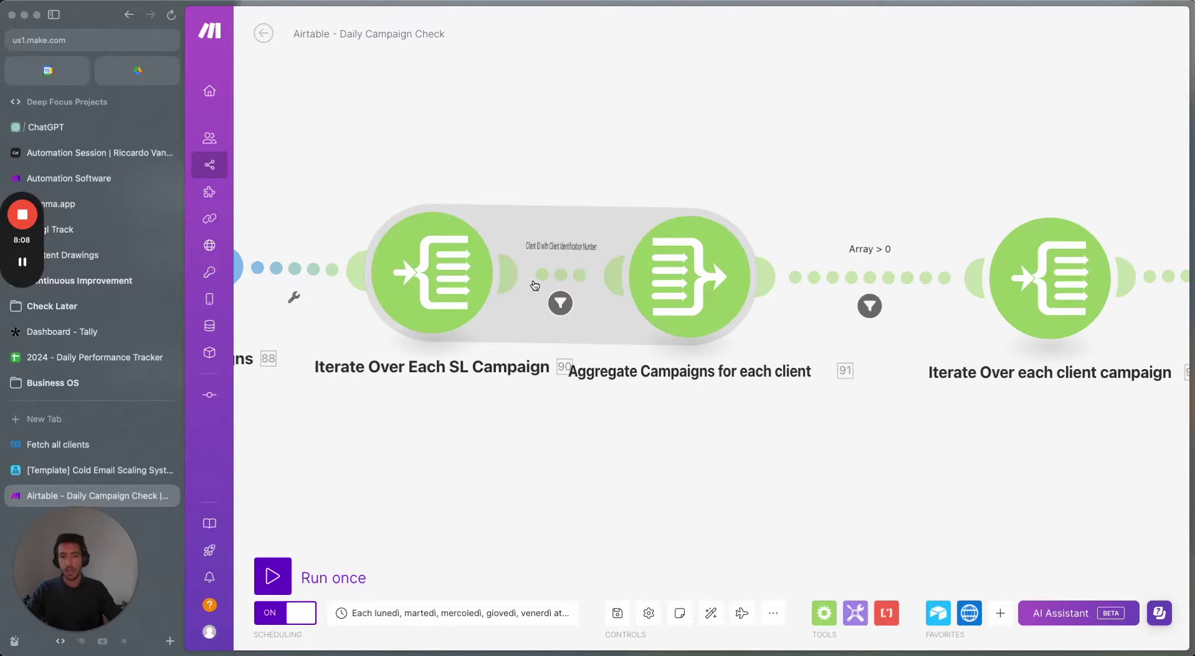
Check the array mapped in the Iterate Over Each Client module and close its settings without changes
drag(462, 163, 859, 237)
scroll(859, 237, down, 3)
click(466, 301)
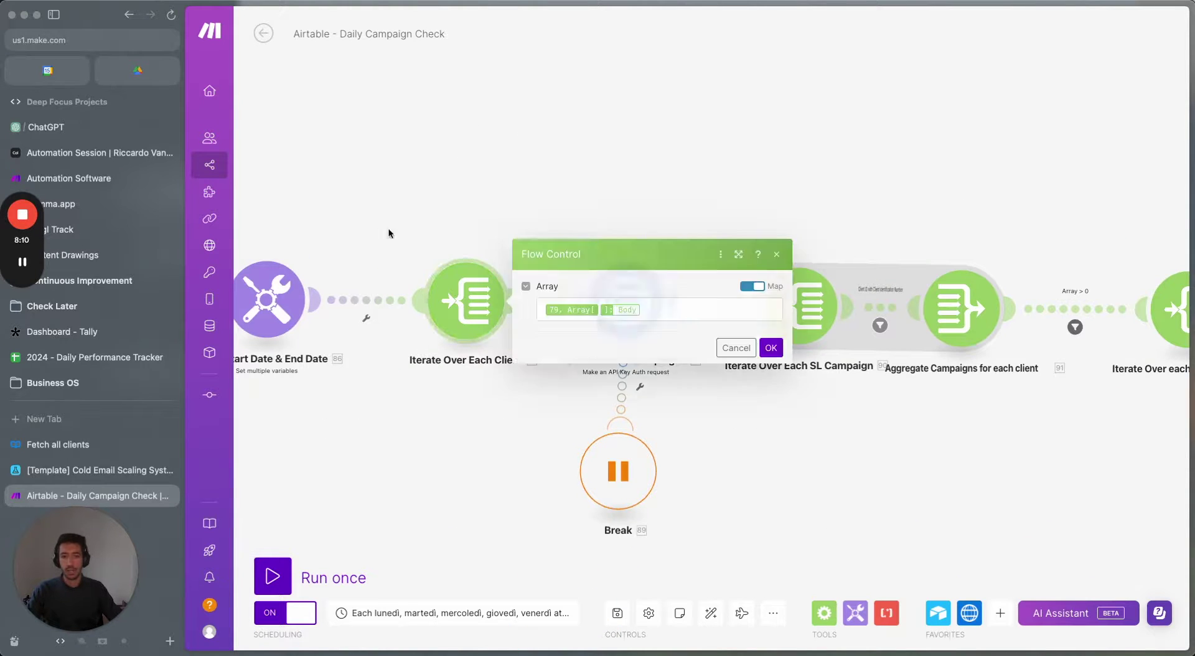
click(495, 328)
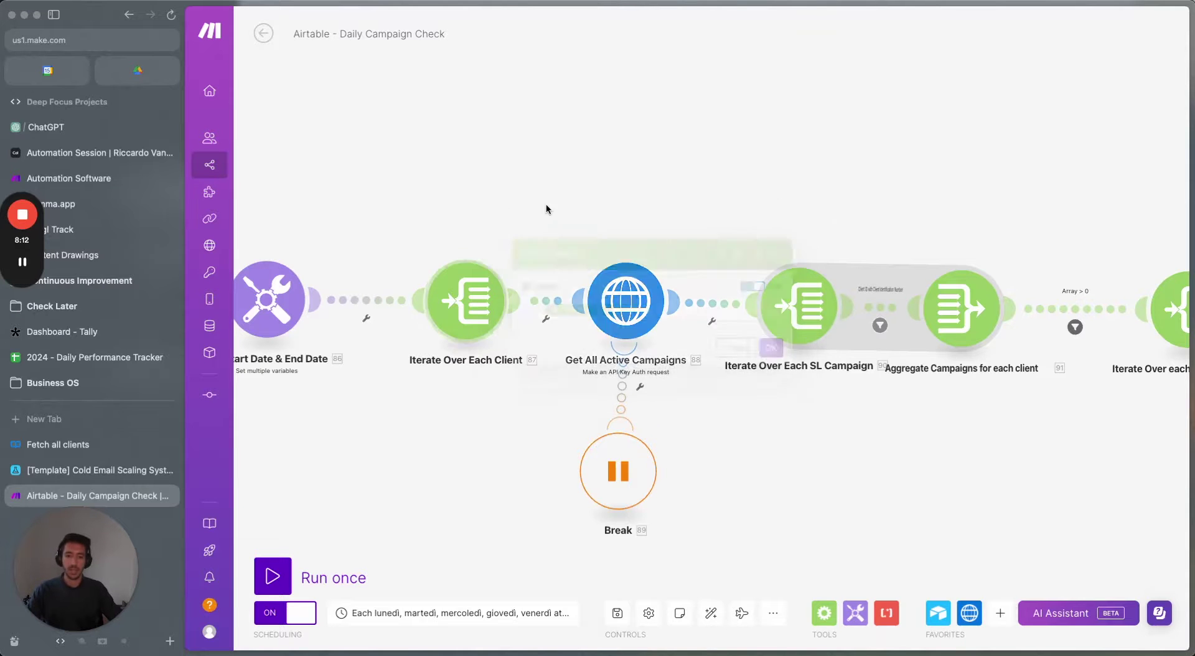
Follow the scenario to the Router and examine its route labelled If Campaign ID is not in Airtable
scroll(560, 218, right, 5)
scroll(592, 243, right, 10)
scroll(584, 299, down, 3)
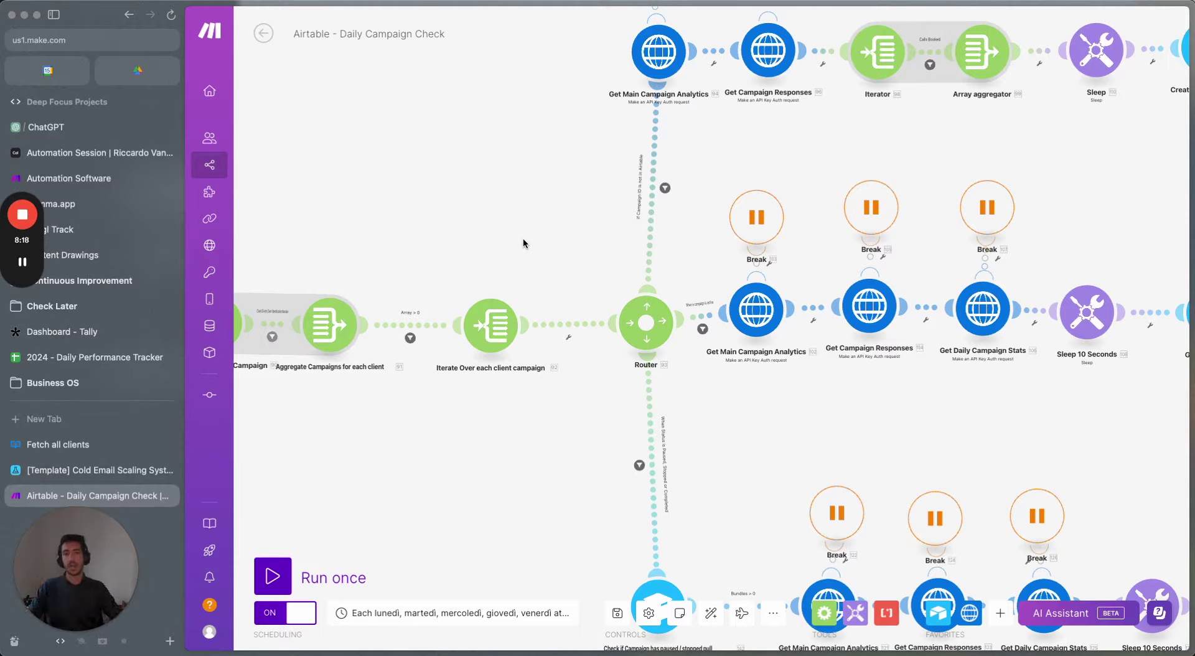
drag(521, 188, 369, 288)
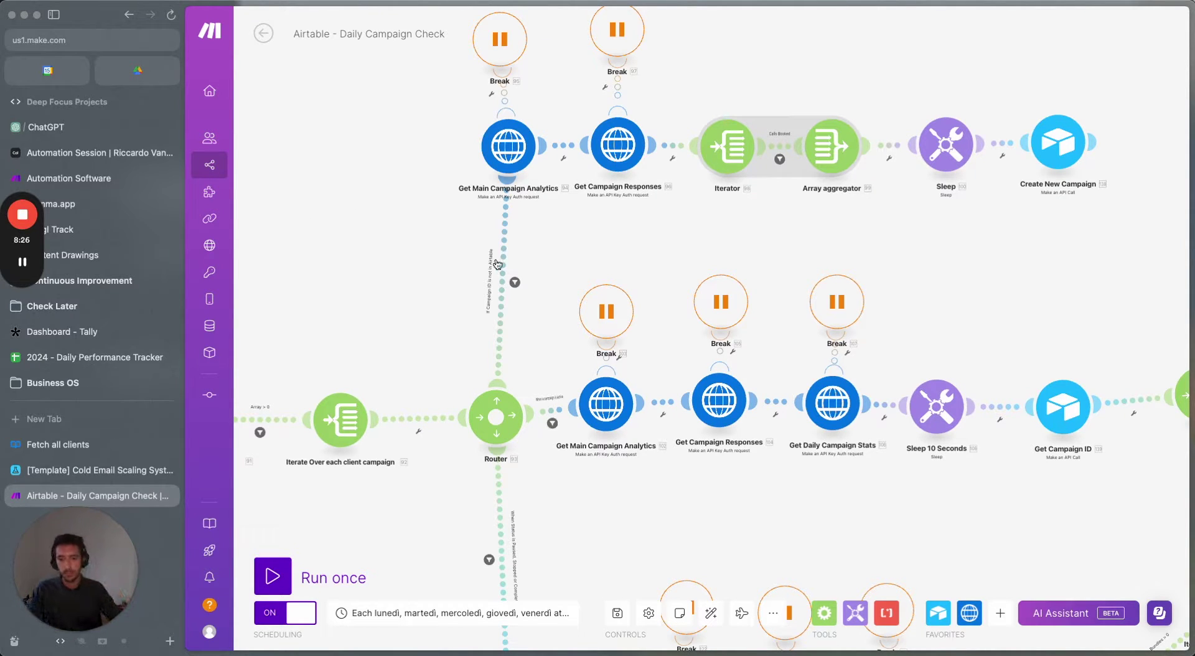
scroll(611, 263, up, 3)
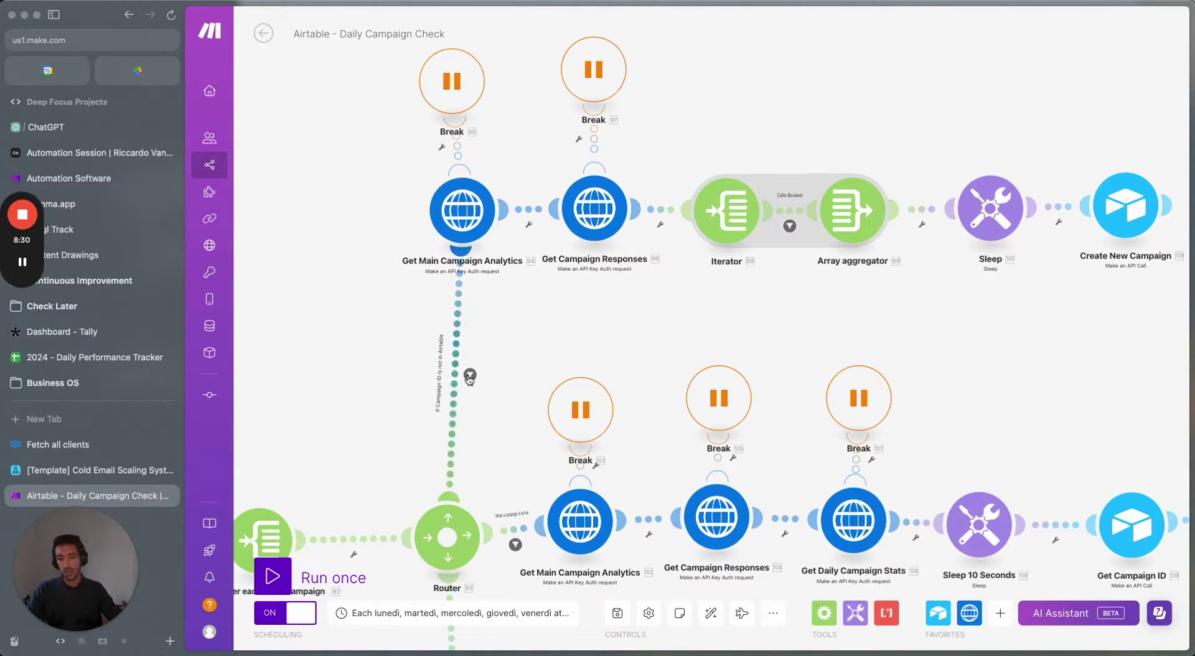
scroll(547, 392, up, 2)
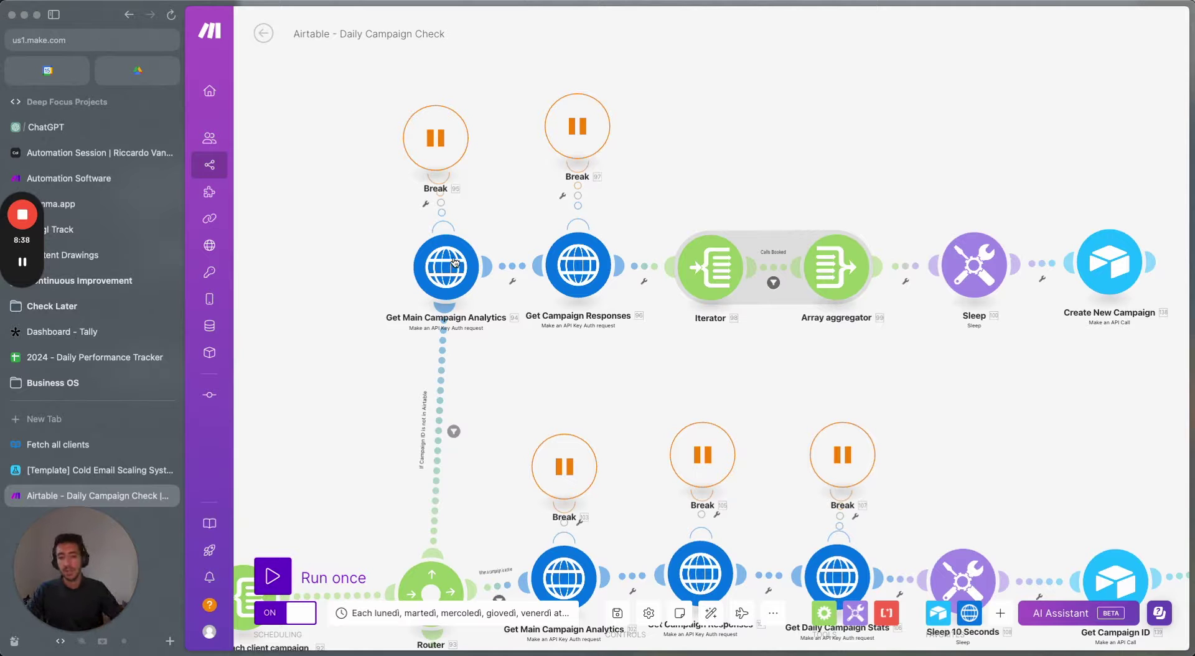
Inspect the new-campaign route's modules from Get Main Campaign Analytics and Get Campaign Responses through the iterator and array aggregator
scroll(491, 321, up, 3)
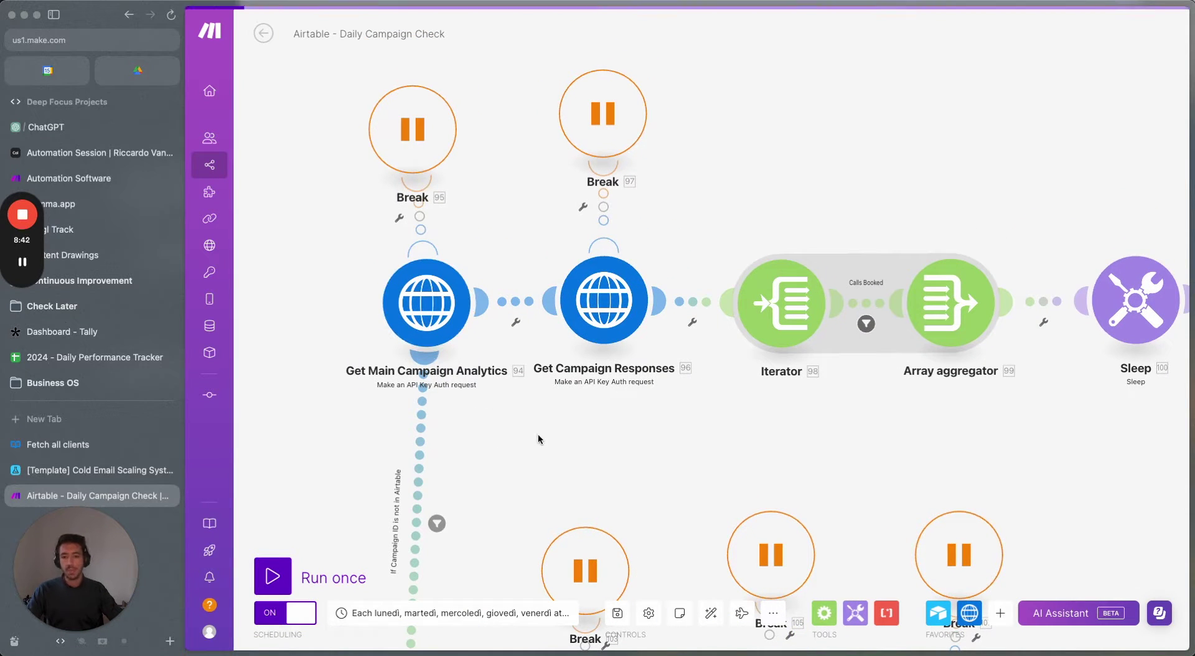
scroll(681, 437, right, 5)
scroll(681, 437, down, 5)
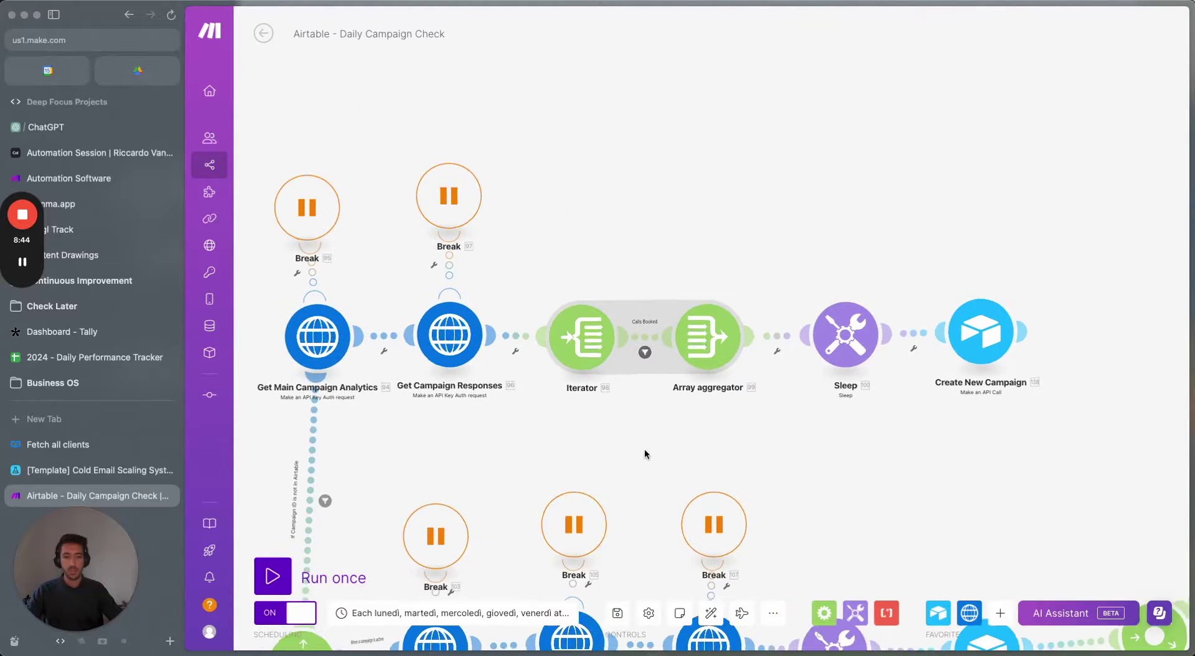
scroll(502, 434, up, 5)
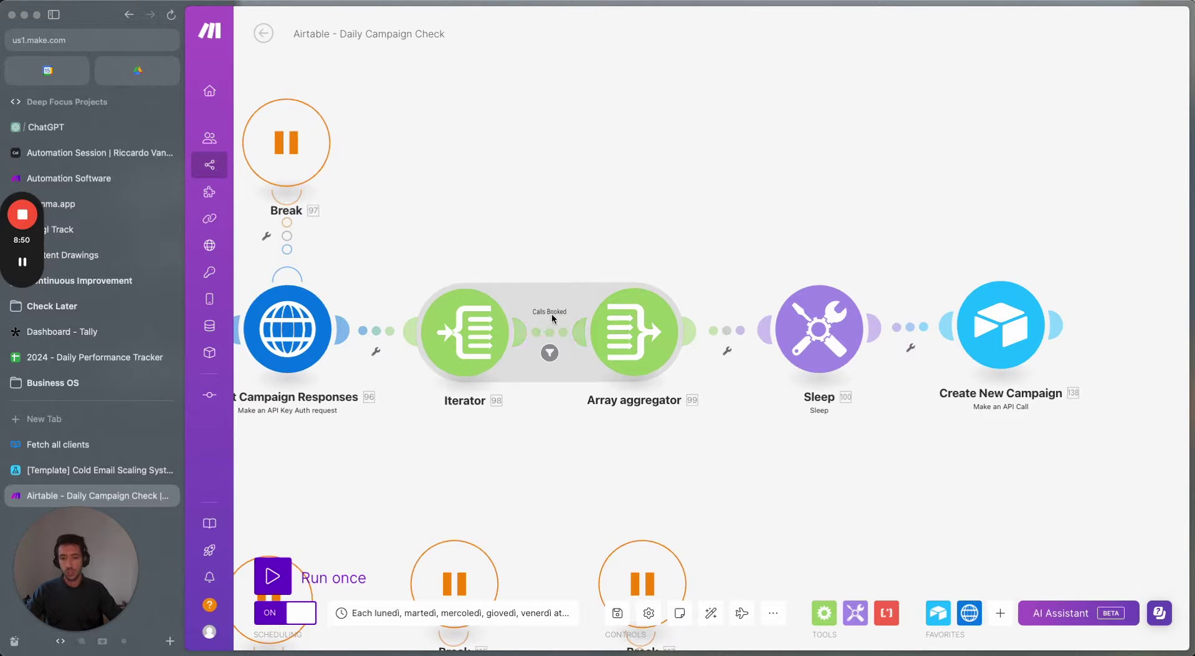
scroll(477, 283, left, 5)
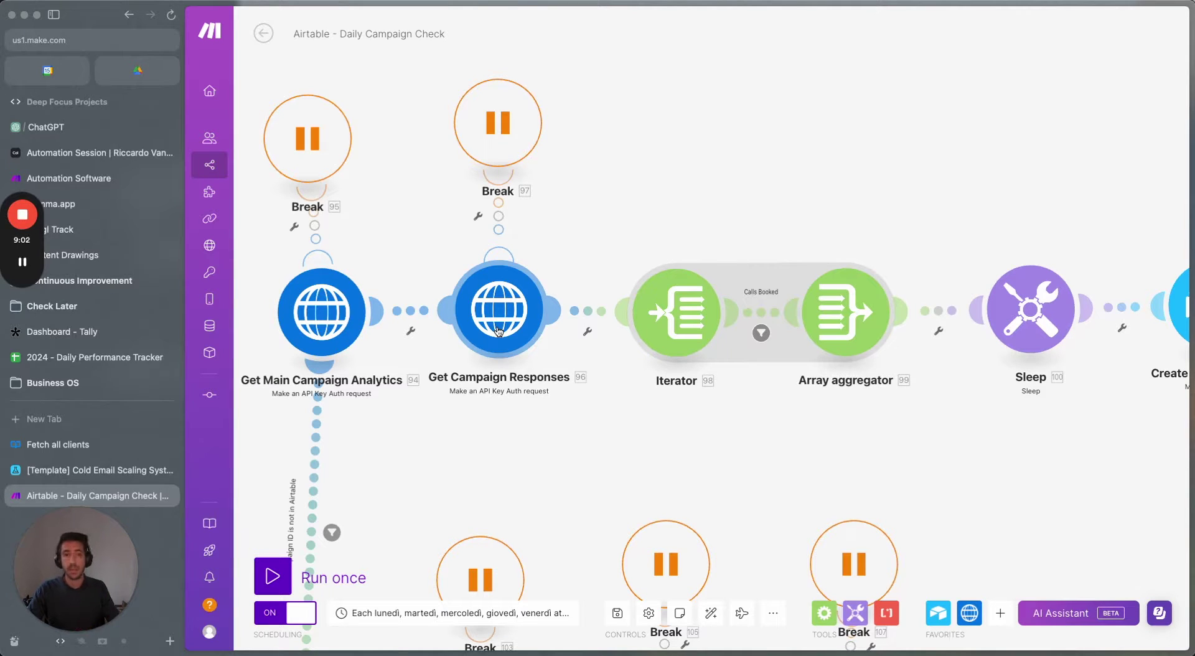
drag(812, 438, 628, 413)
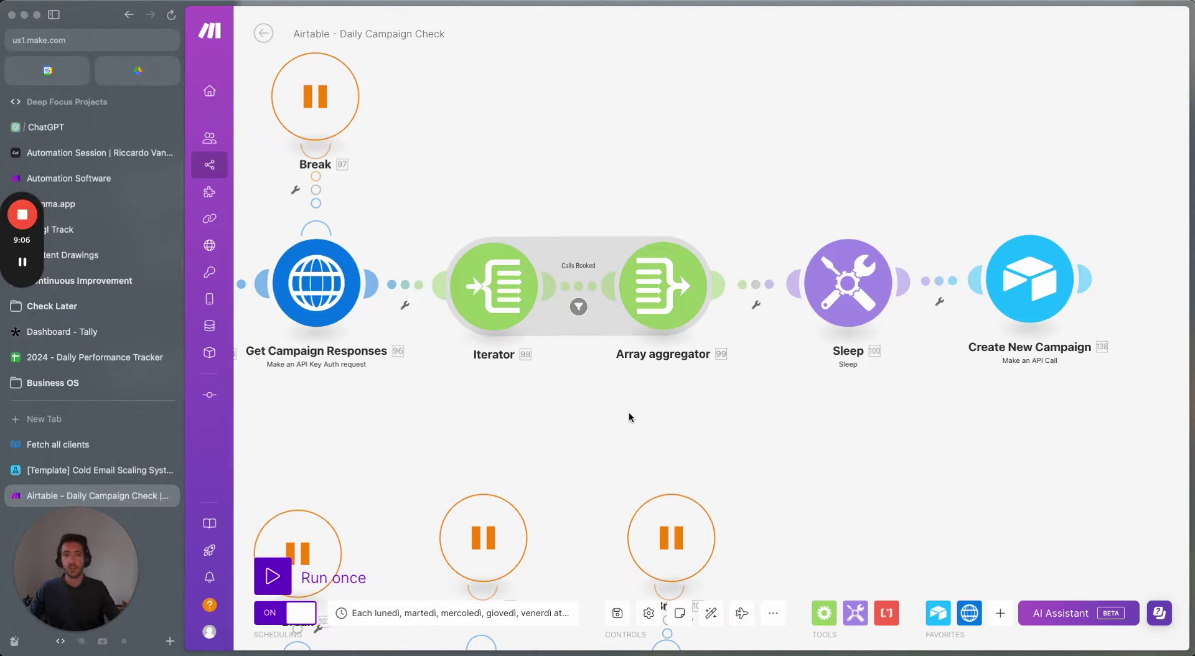
Inspect the Calls Booked filter's condition between the new-campaign route's Iterator and Array aggregator, and close it without changes
scroll(534, 368, up, 2)
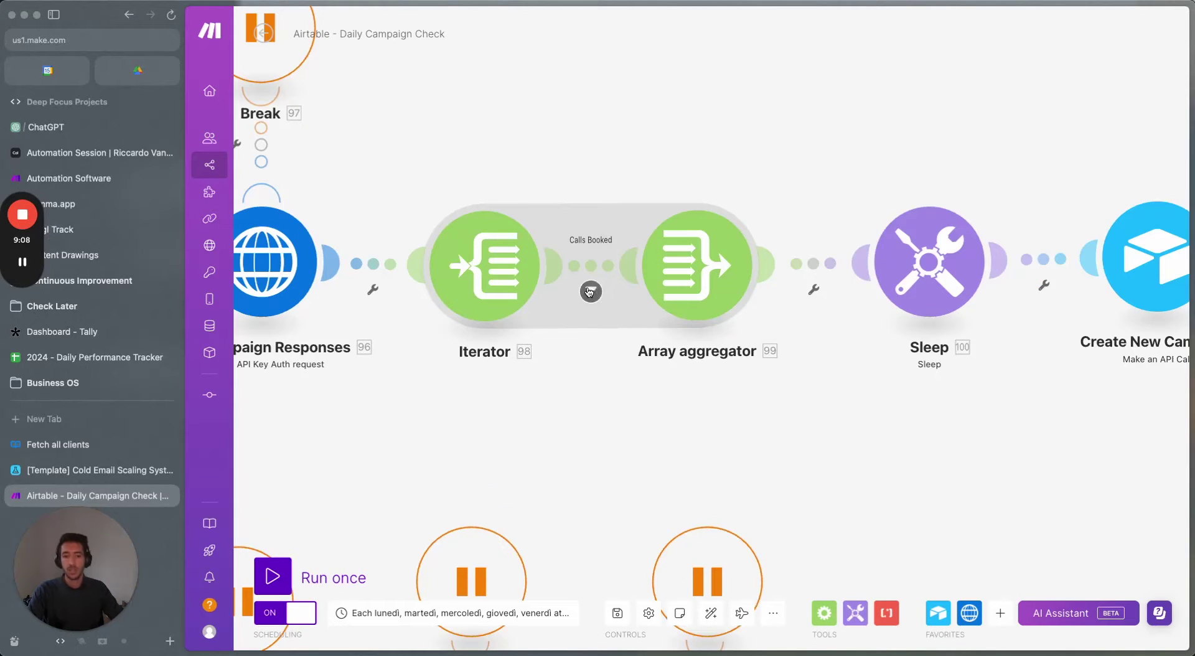
click(599, 261)
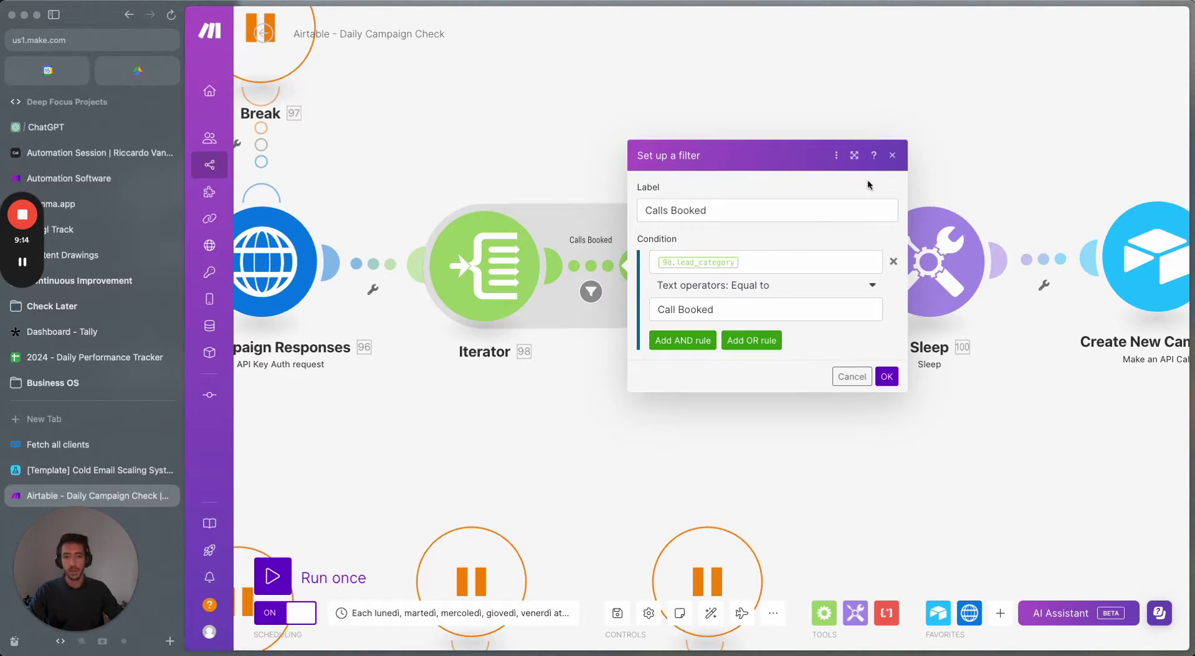
click(894, 155)
Examine the end of the new-campaign route, from the Array aggregator through Sleep to Create New Campaign
drag(675, 419, 558, 411)
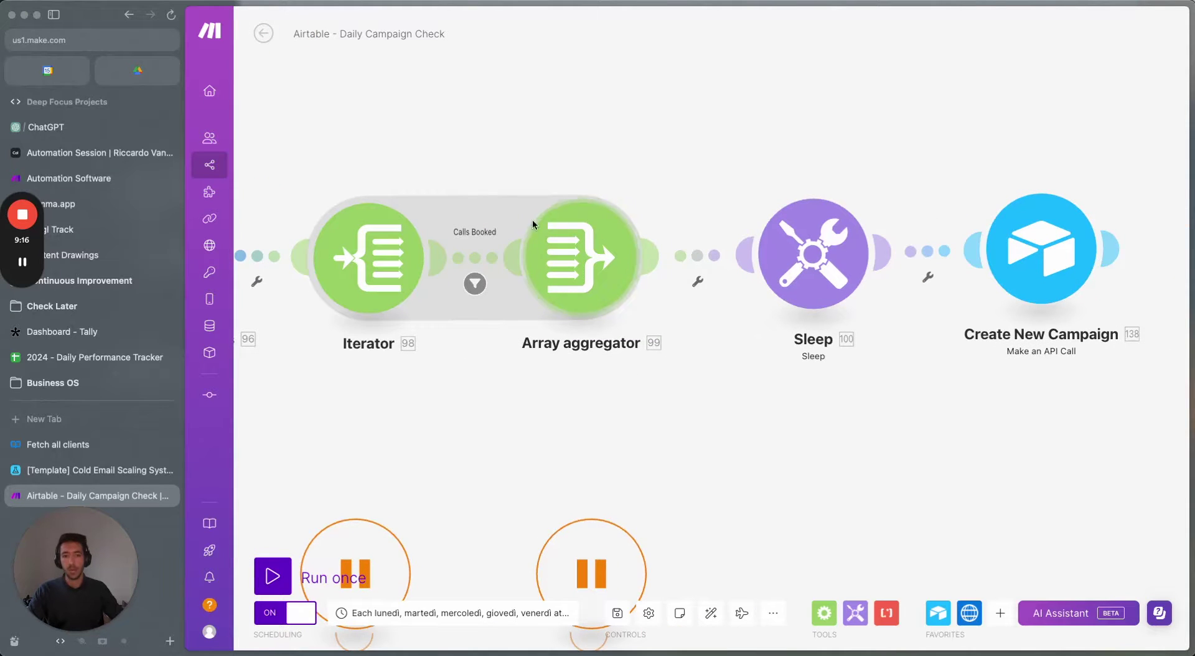
scroll(693, 394, right, 3)
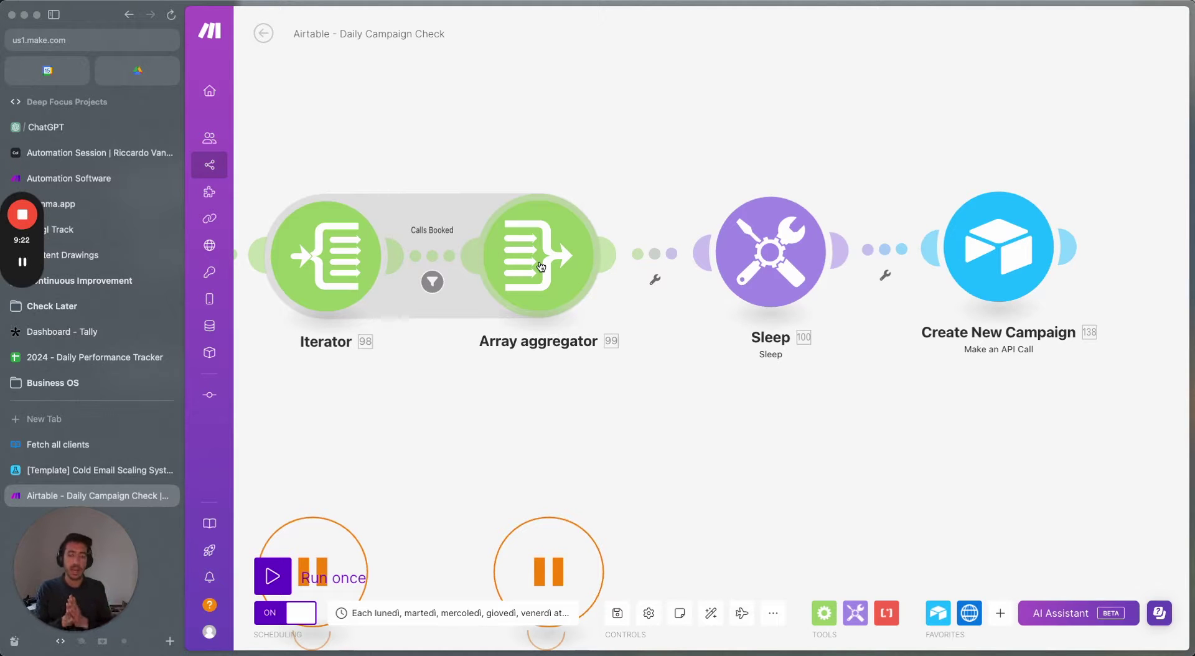
drag(902, 379, 634, 366)
scroll(634, 366, down, 2)
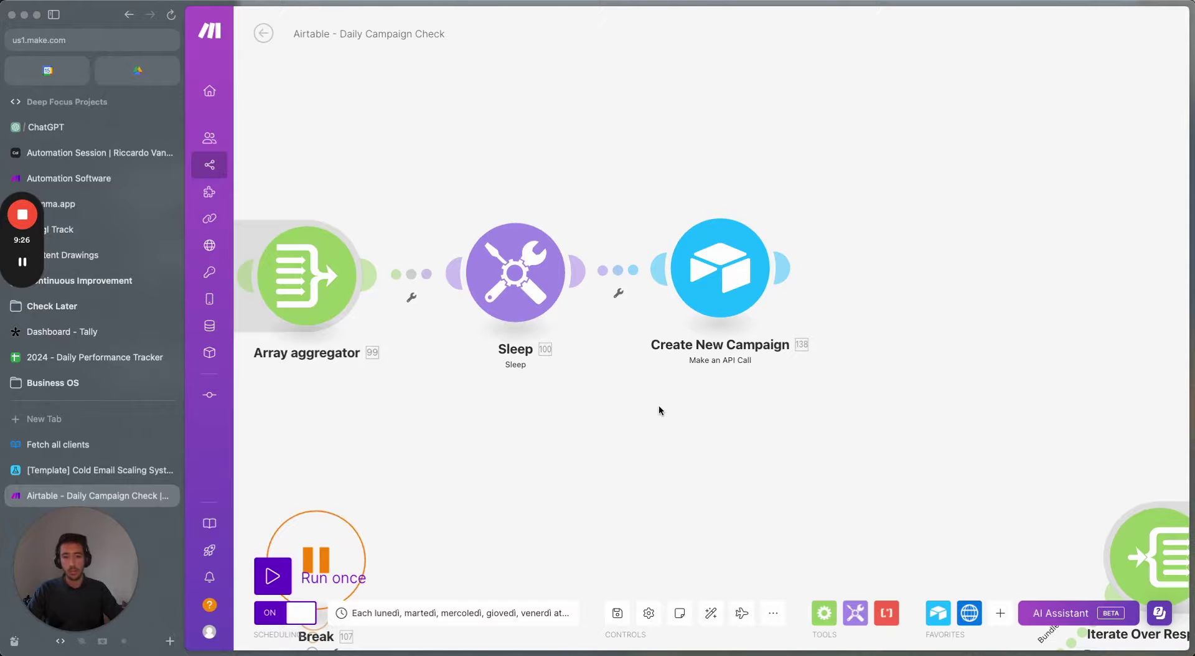
scroll(716, 250, up, 1)
scroll(521, 373, down, 2)
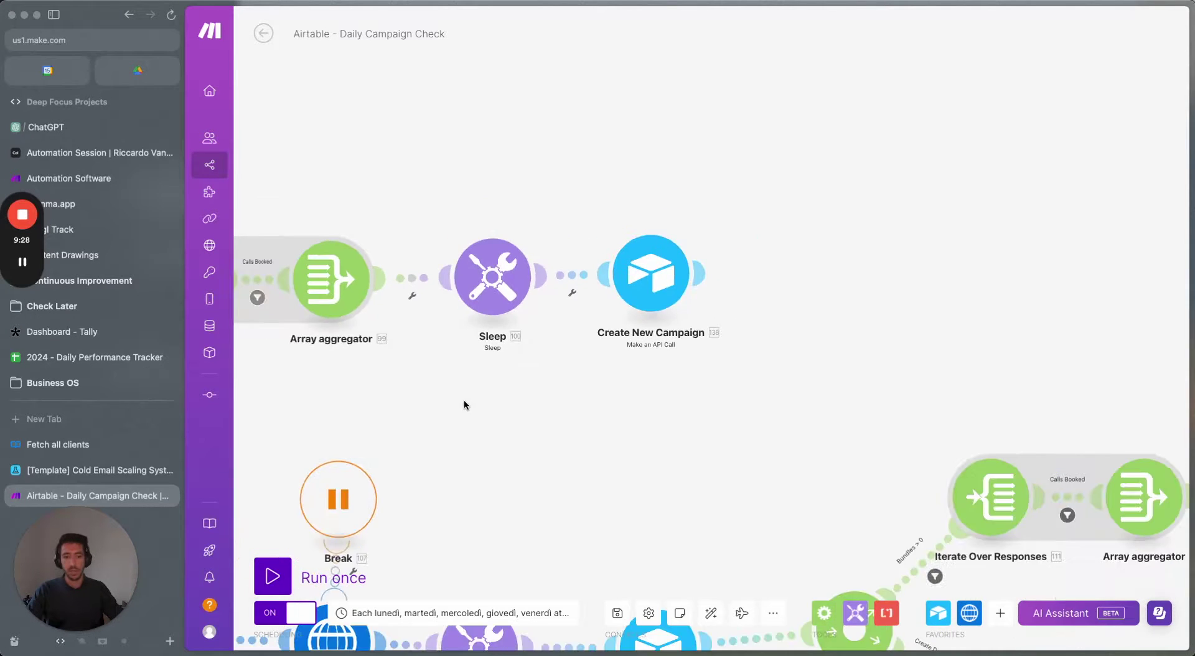
Return to the Router and examine the When a campaign is active route, from Get Main Campaign Analytics to Get Daily Campaign Stats
drag(465, 399, 653, 271)
drag(413, 371, 442, 447)
scroll(436, 187, up, 1)
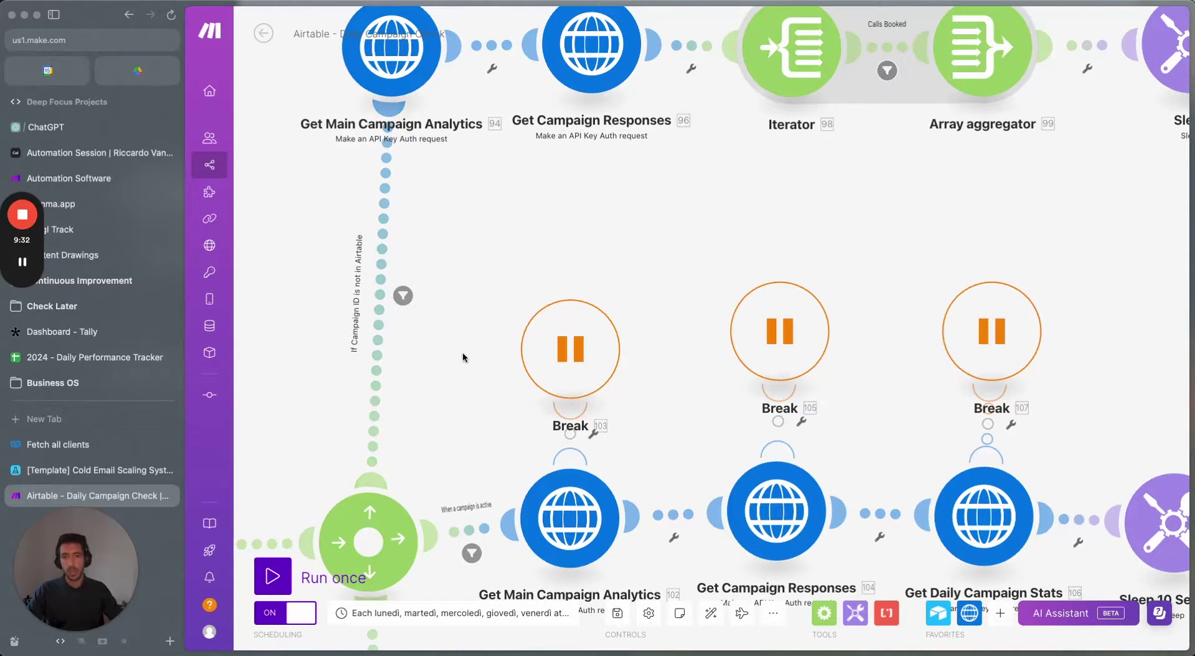
scroll(467, 331, down, 1)
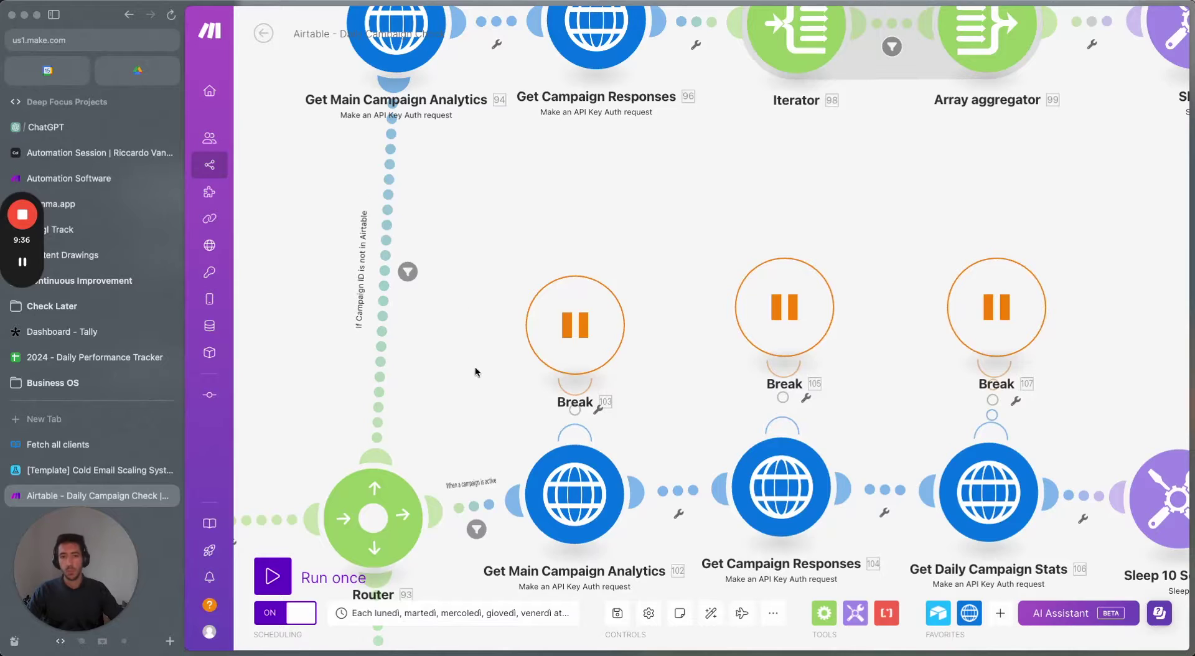
drag(476, 372, 413, 226)
drag(415, 348, 358, 271)
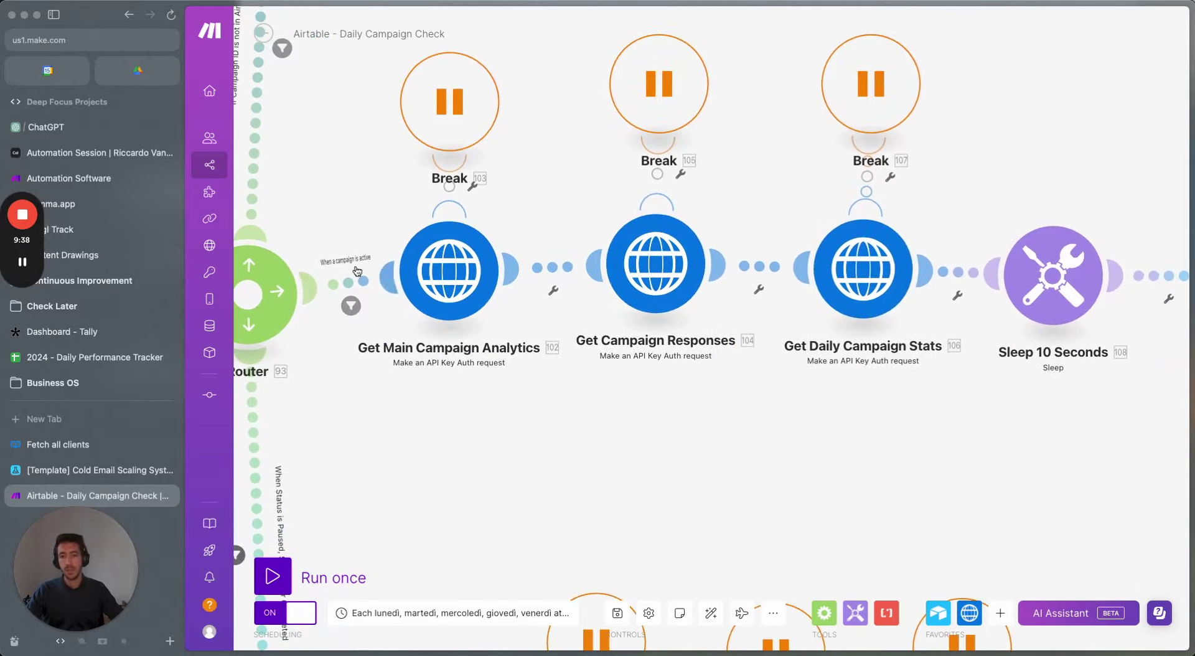
scroll(411, 355, up, 1)
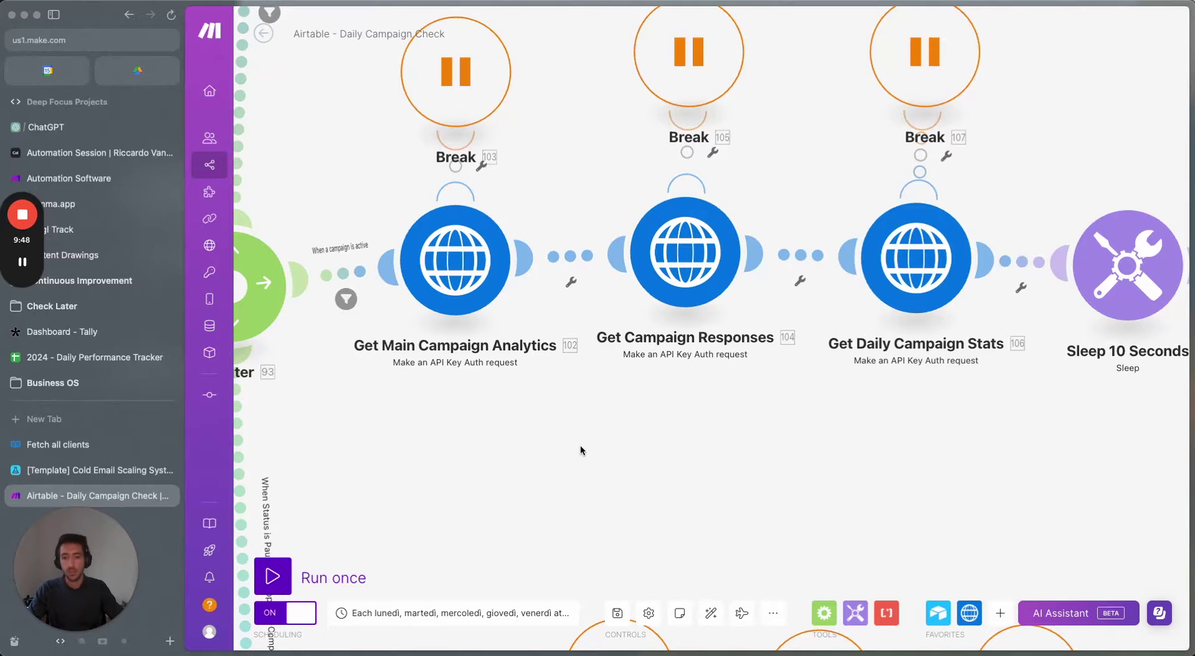
scroll(580, 446, down, 3)
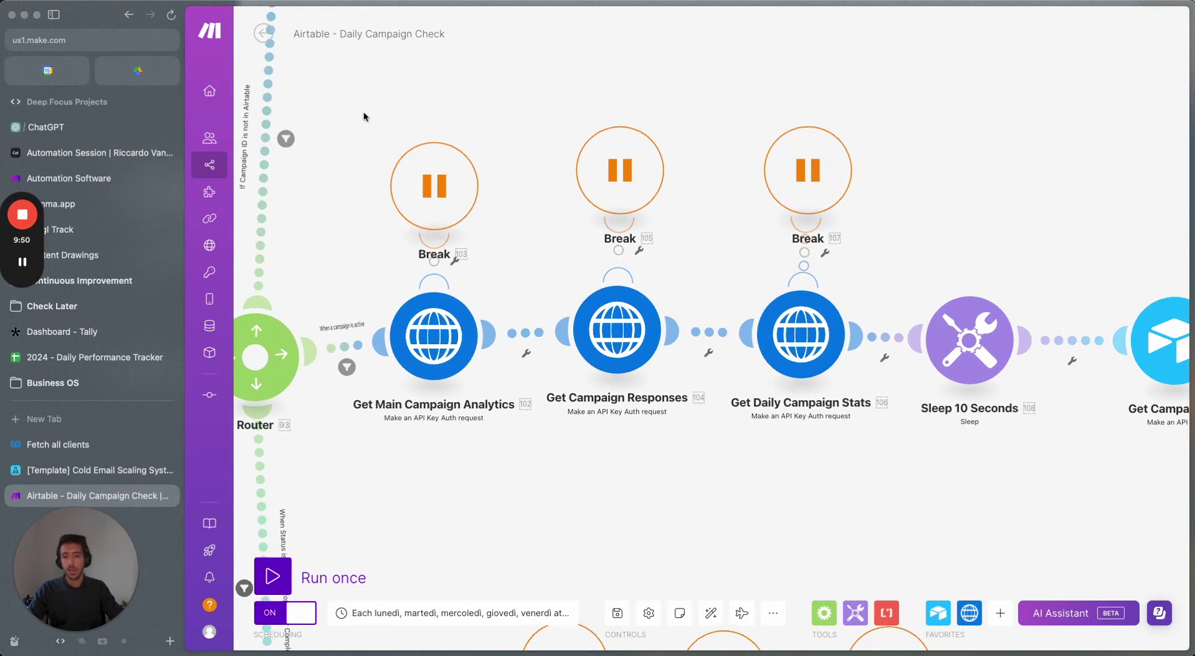
Look at the Get Daily Campaign Stats module on the active-campaign route and leave its settings unchanged
drag(364, 121, 833, 461)
click(687, 489)
scroll(554, 468, right, 3)
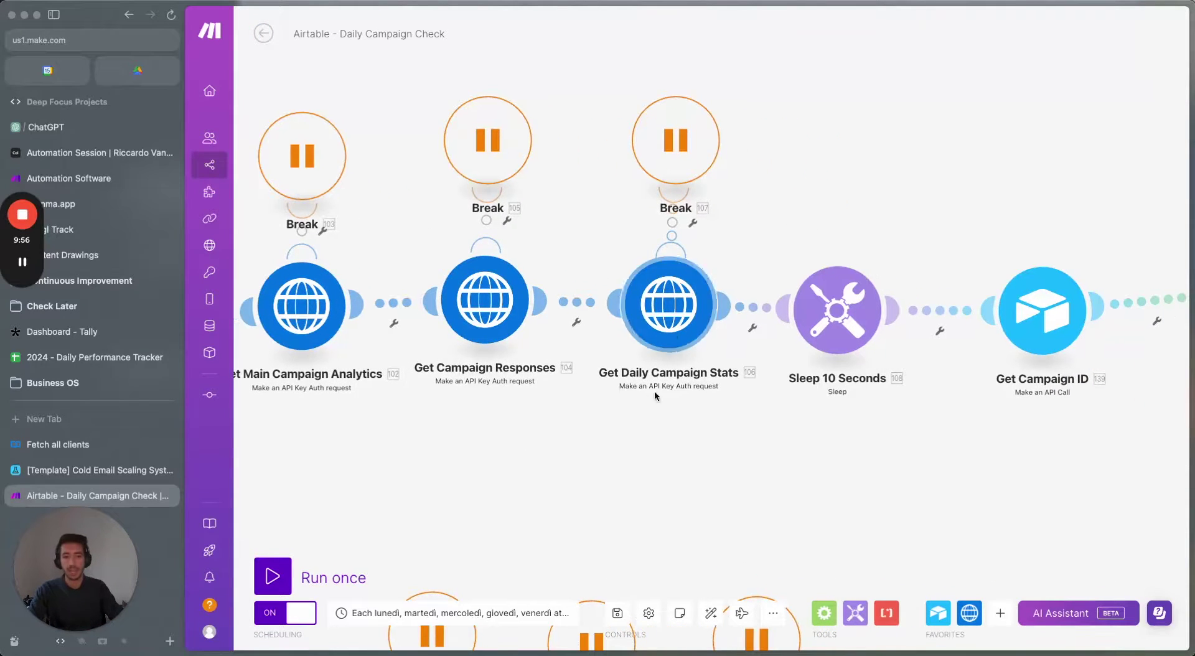
click(667, 311)
click(641, 444)
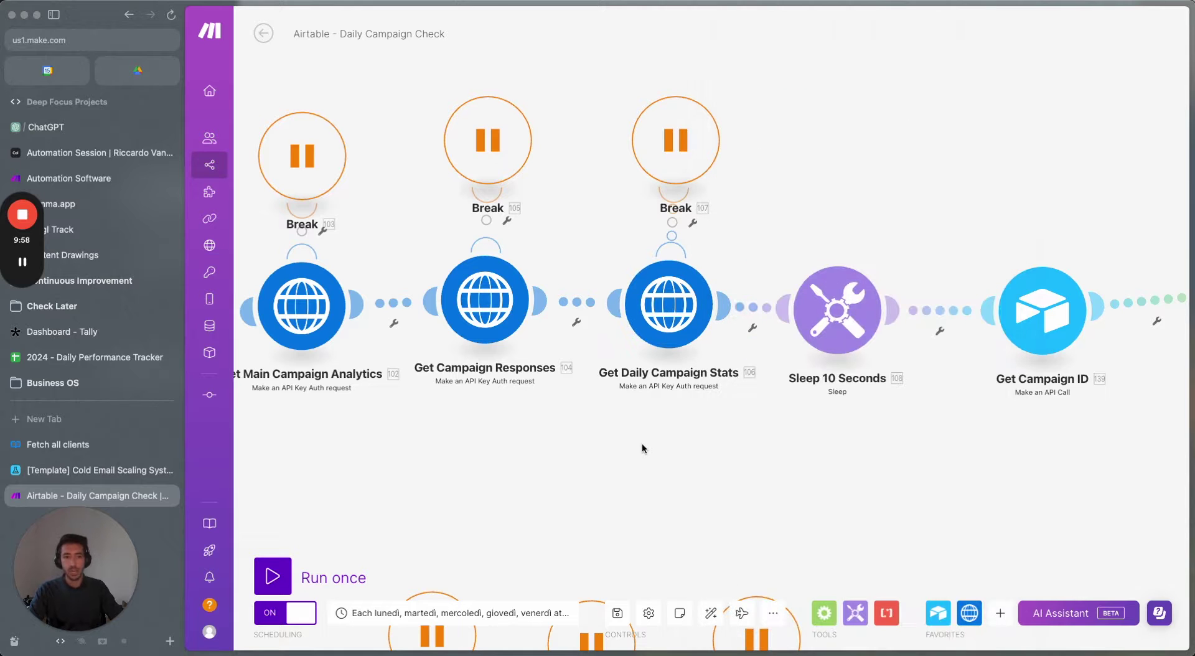
Review the Break error handlers attached to the three API request modules on the active-campaign route
scroll(459, 507, left, 5)
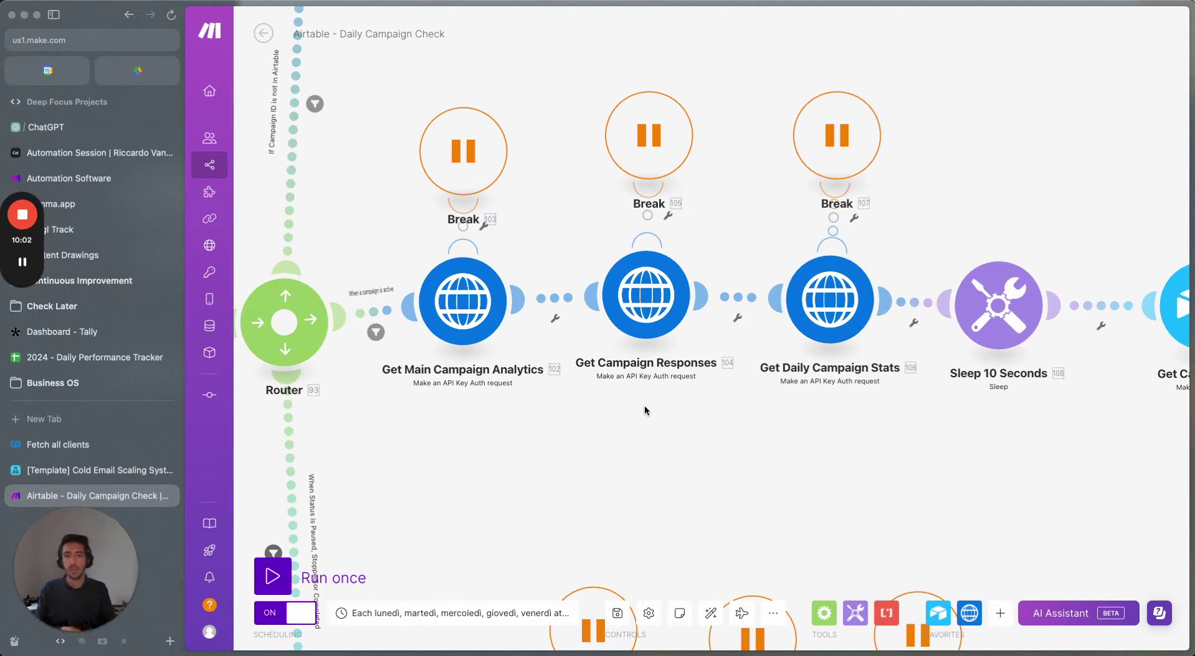
scroll(742, 422, up, 3)
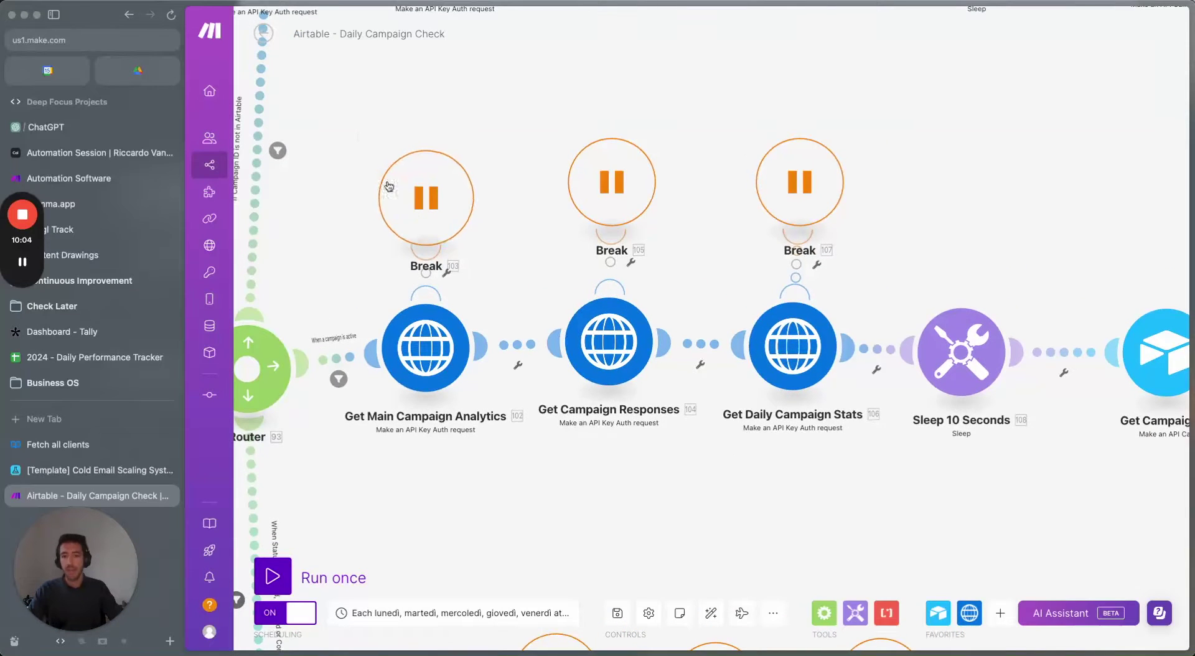
scroll(349, 123, up, 3)
drag(348, 179, 901, 313)
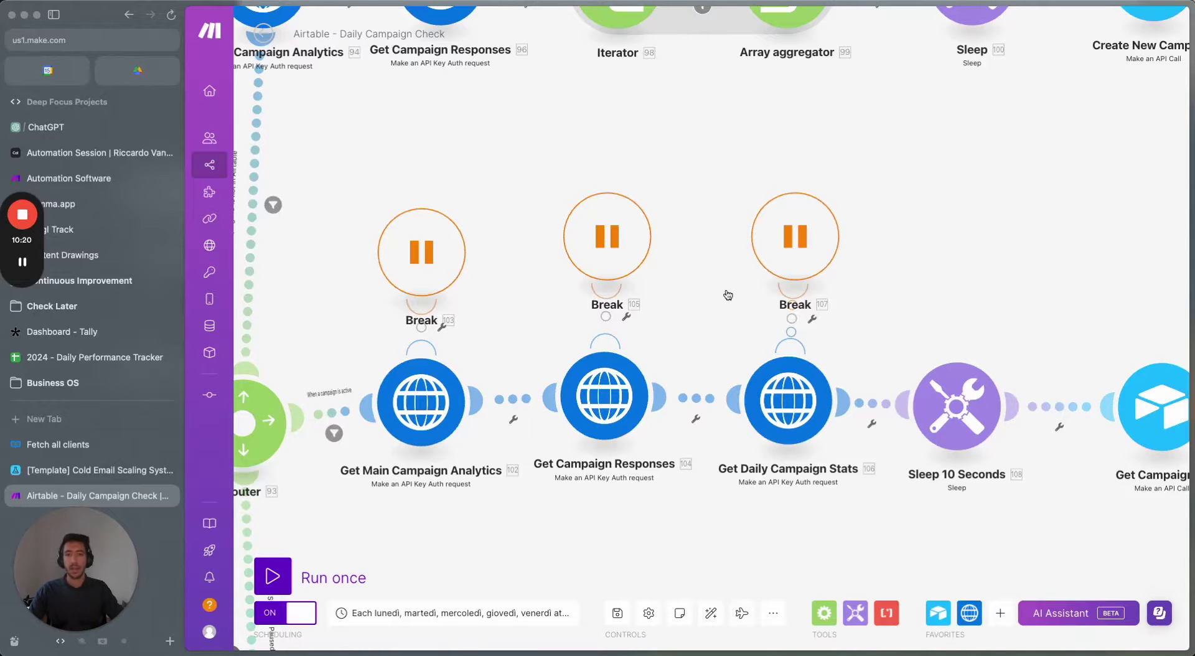
mouse_move(554, 264)
mouse_down()
mouse_move(570, 282)
mouse_move(574, 264)
mouse_up()
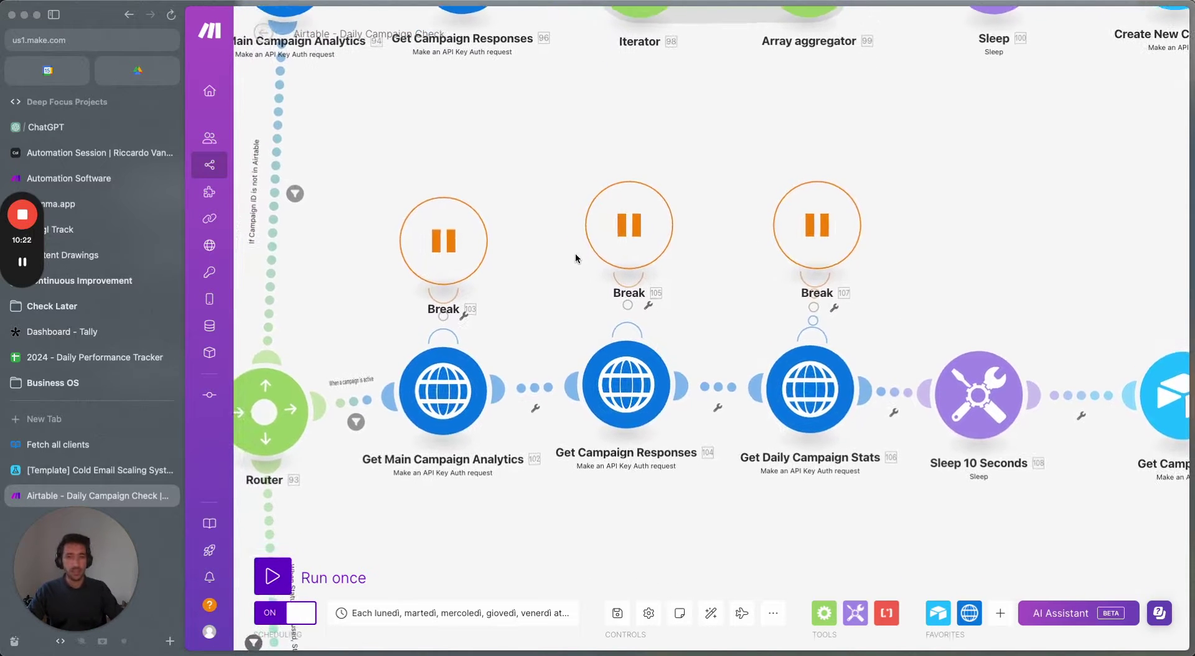
scroll(575, 253, down, 2)
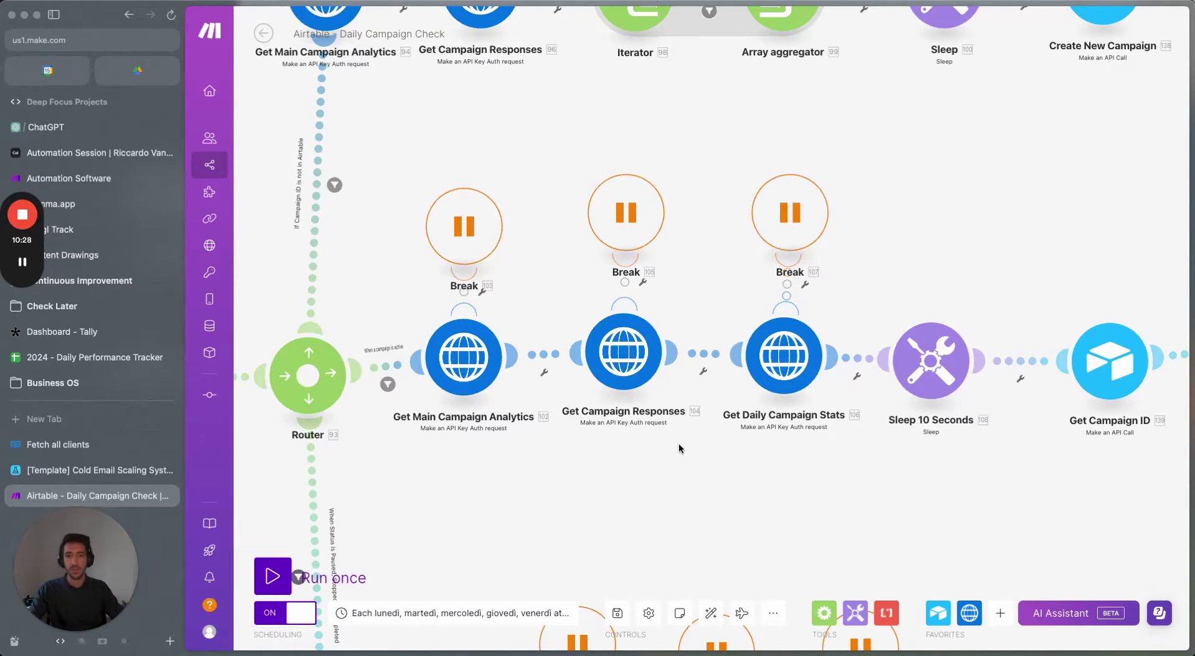
Follow the active-campaign route from Get Daily Campaign Stats through Sleep 10 Seconds and Get Campaign ID to its second Router
scroll(635, 438, right, 3)
scroll(666, 437, right, 6)
scroll(666, 437, down, 2)
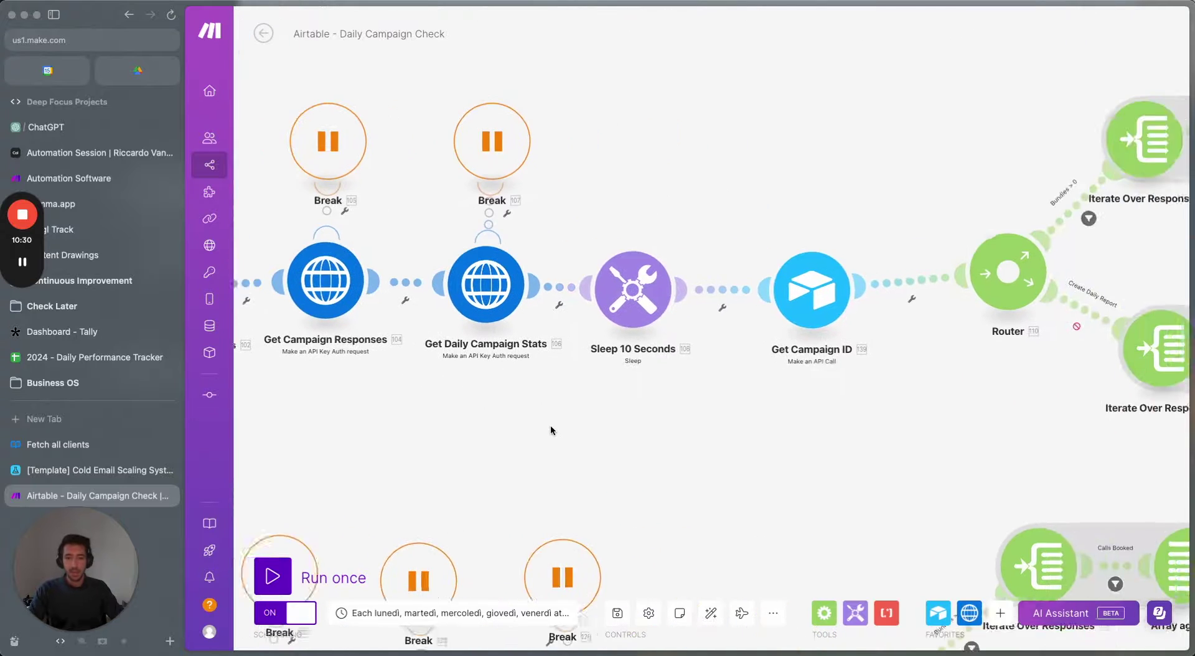
scroll(550, 427, right, 10)
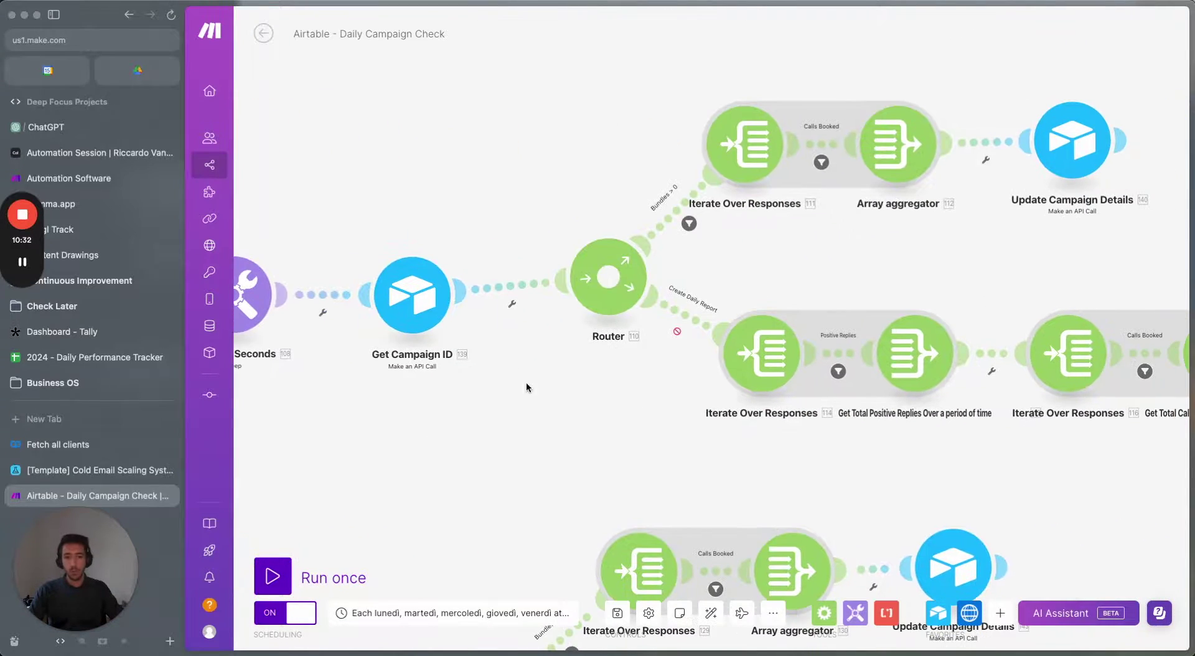
scroll(464, 386, right, 3)
scroll(464, 386, up, 1)
scroll(509, 402, left, 12)
scroll(509, 402, down, 1)
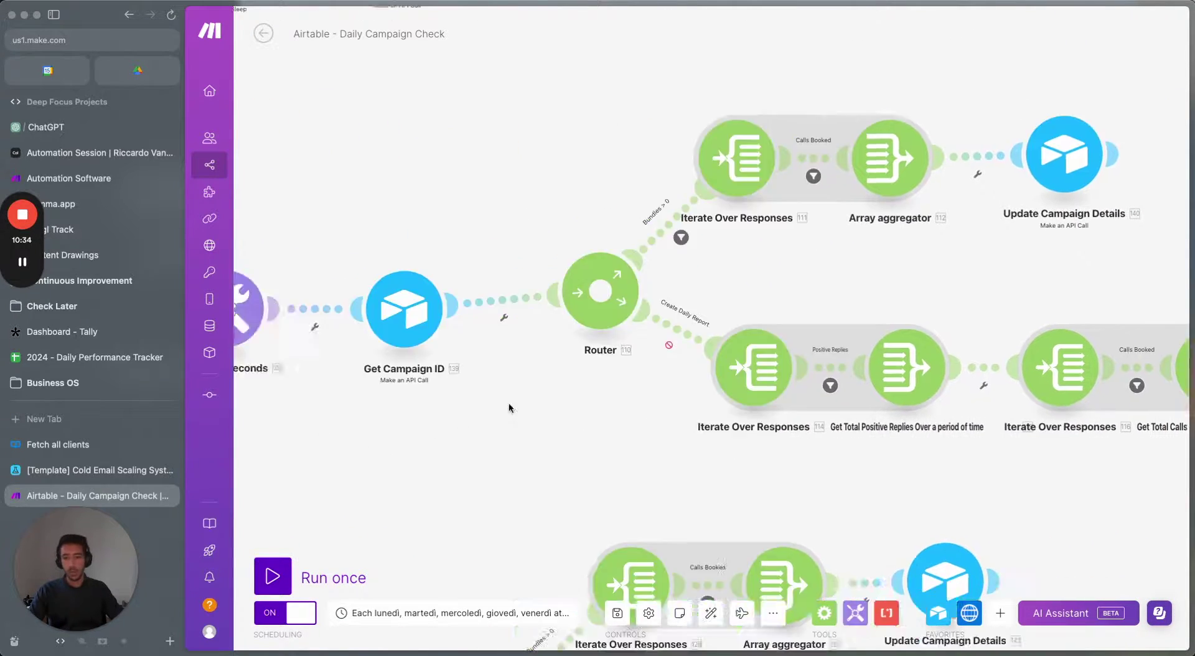
scroll(757, 348, right, 8)
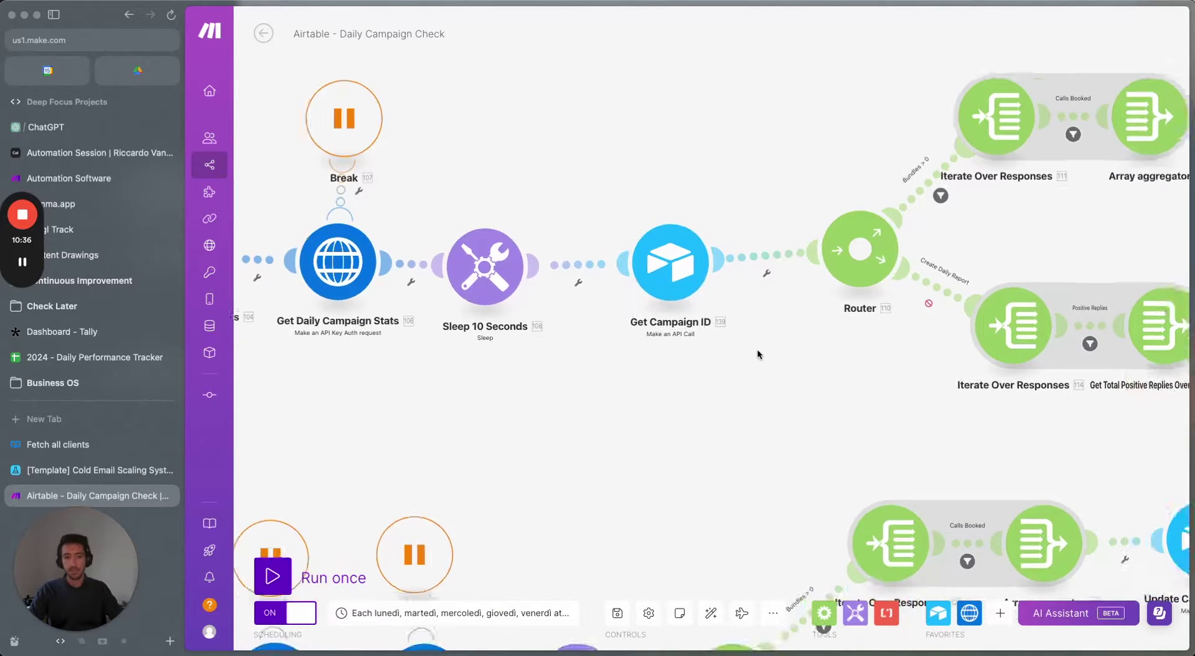
Examine the Bundles > 0 branch of the second Router, from the Calls Booked filter to Update Campaign Details
scroll(757, 349, up, 1)
scroll(577, 298, right, 6)
scroll(578, 298, up, 2)
scroll(597, 178, right, 2)
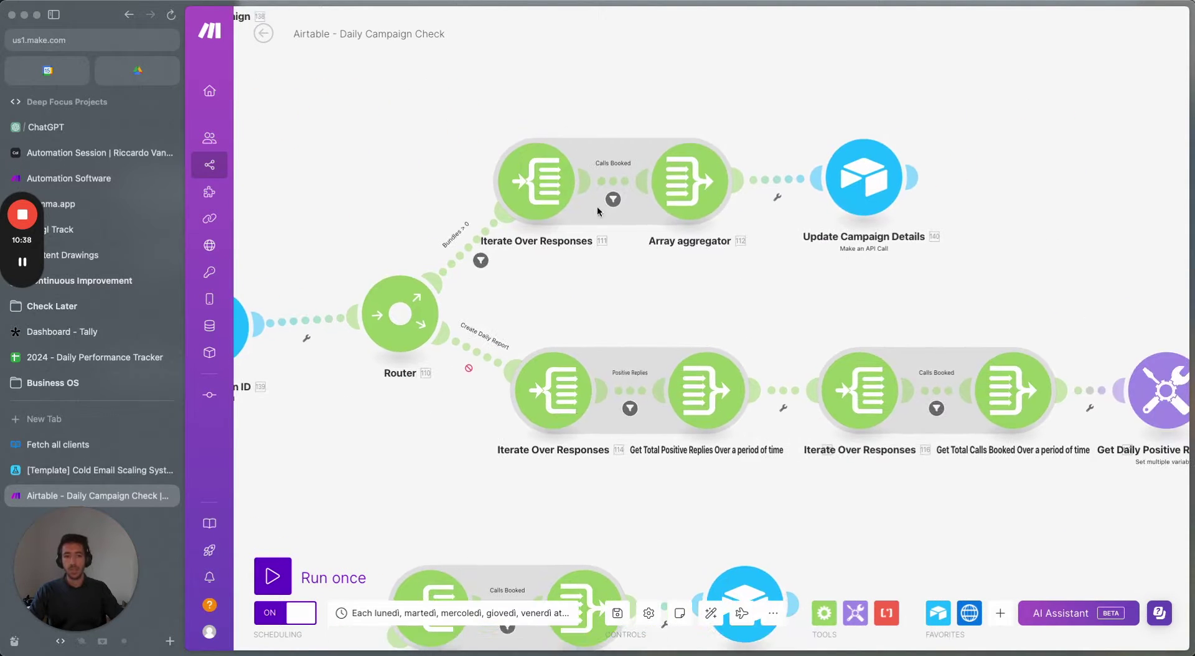
scroll(698, 296, right, 2)
scroll(697, 296, up, 1)
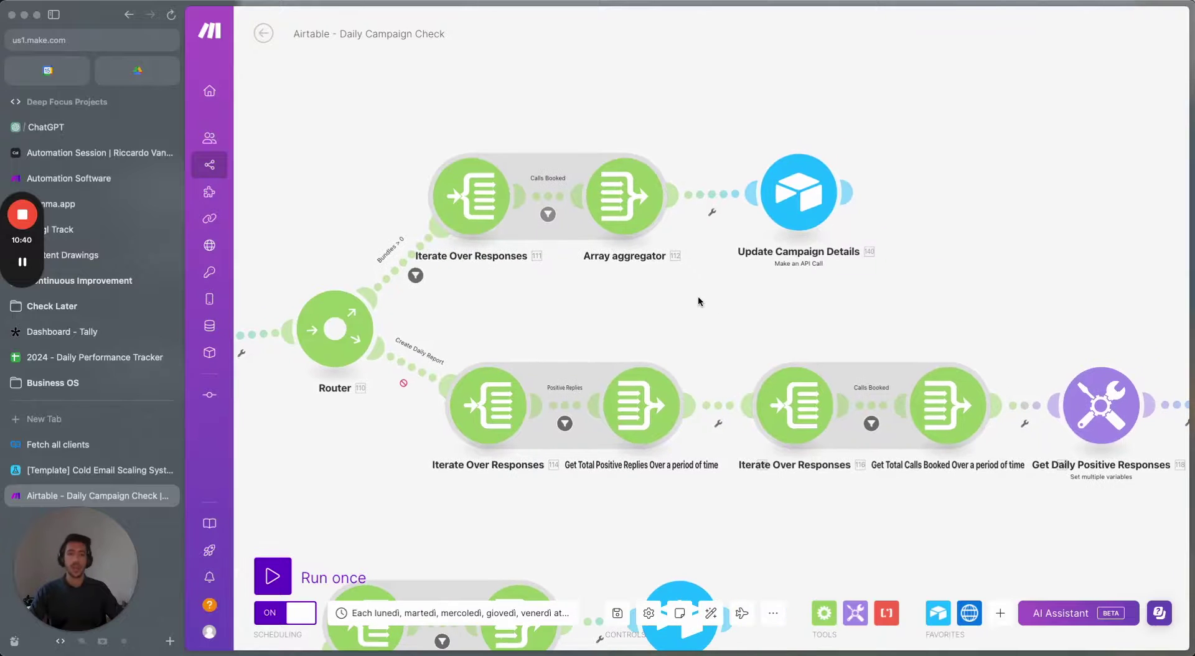
scroll(562, 331, right, 4)
scroll(562, 331, down, 2)
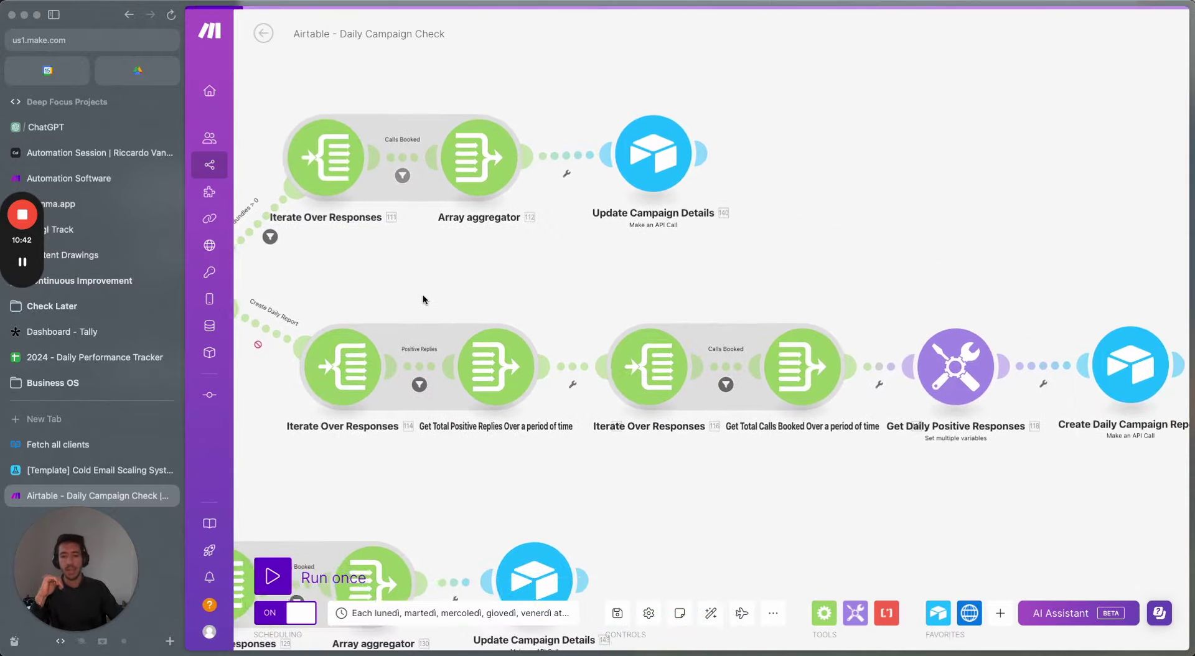
Examine the Create Daily Report branch, from the Positive Replies and Calls Booked aggregators to Create Daily Campaign Report
scroll(716, 214, right, 8)
scroll(573, 224, left, 12)
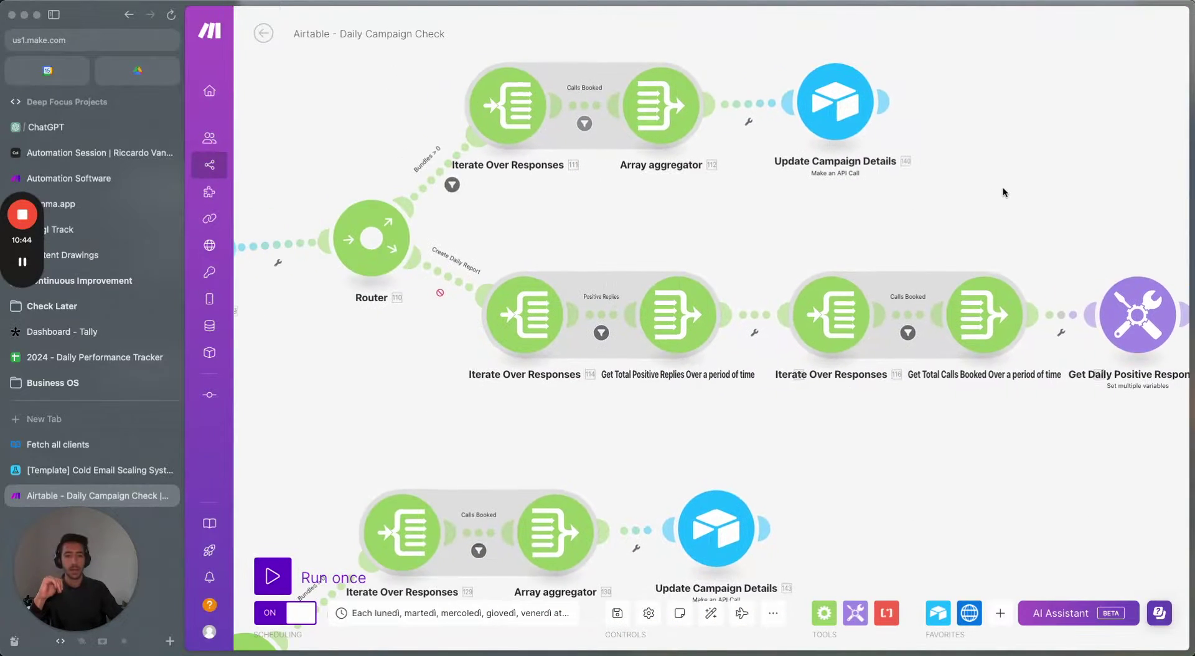
scroll(1003, 189, down, 1)
scroll(809, 204, right, 5)
scroll(806, 201, left, 1)
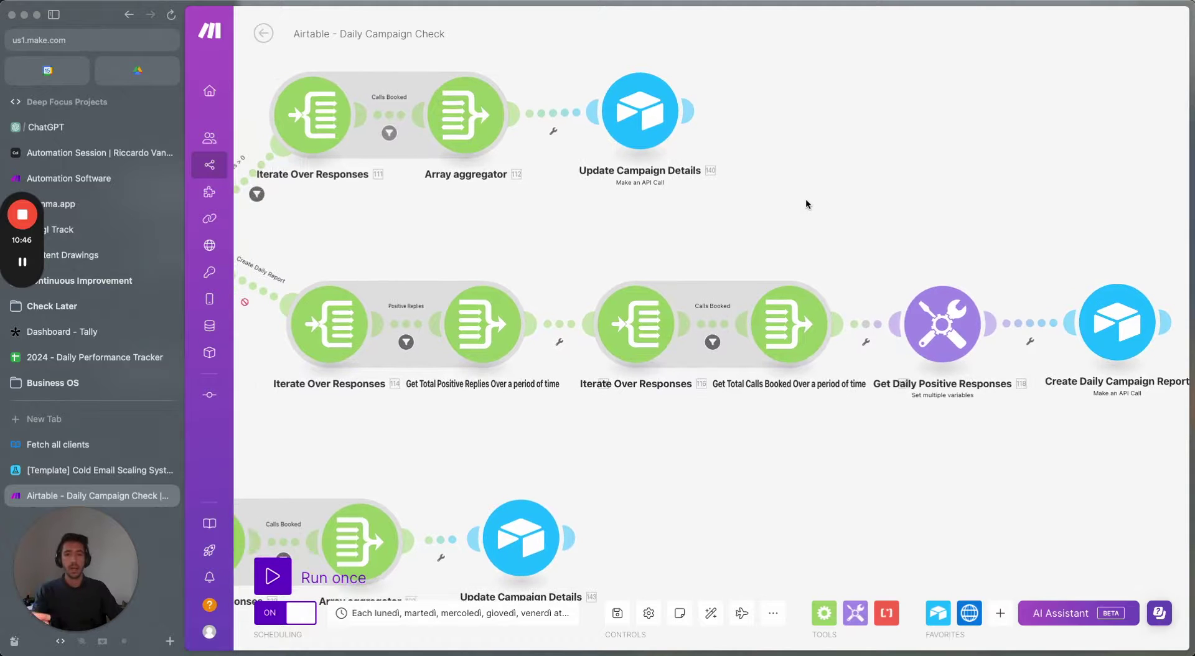
scroll(806, 204, left, 1)
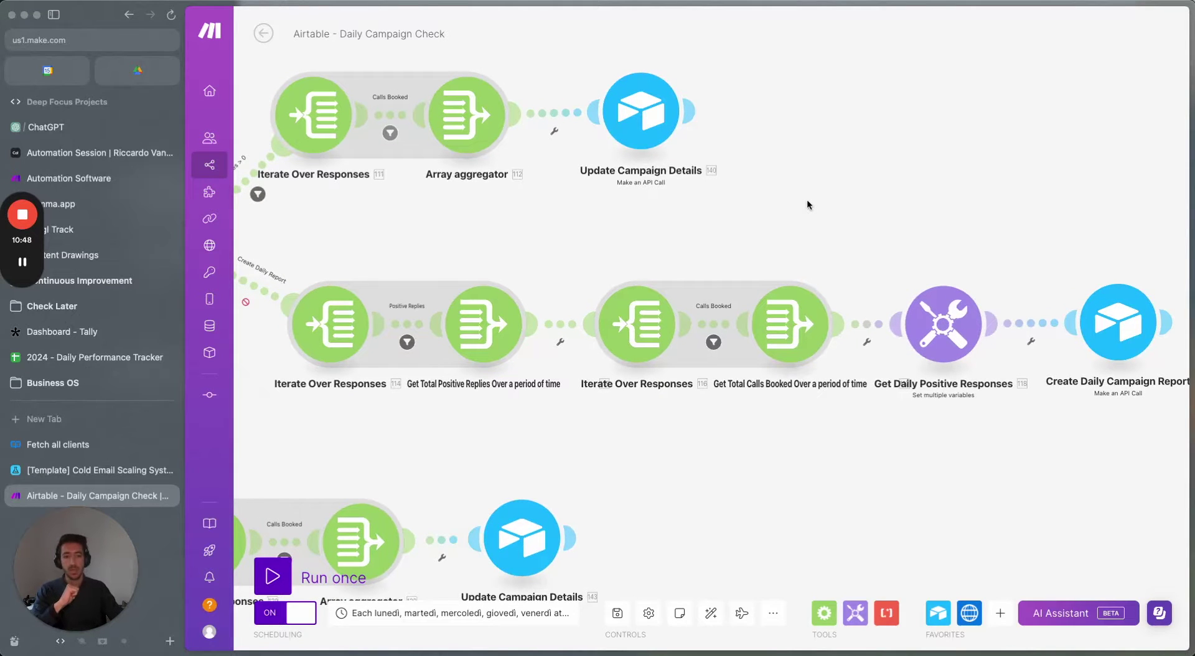
scroll(812, 199, down, 4)
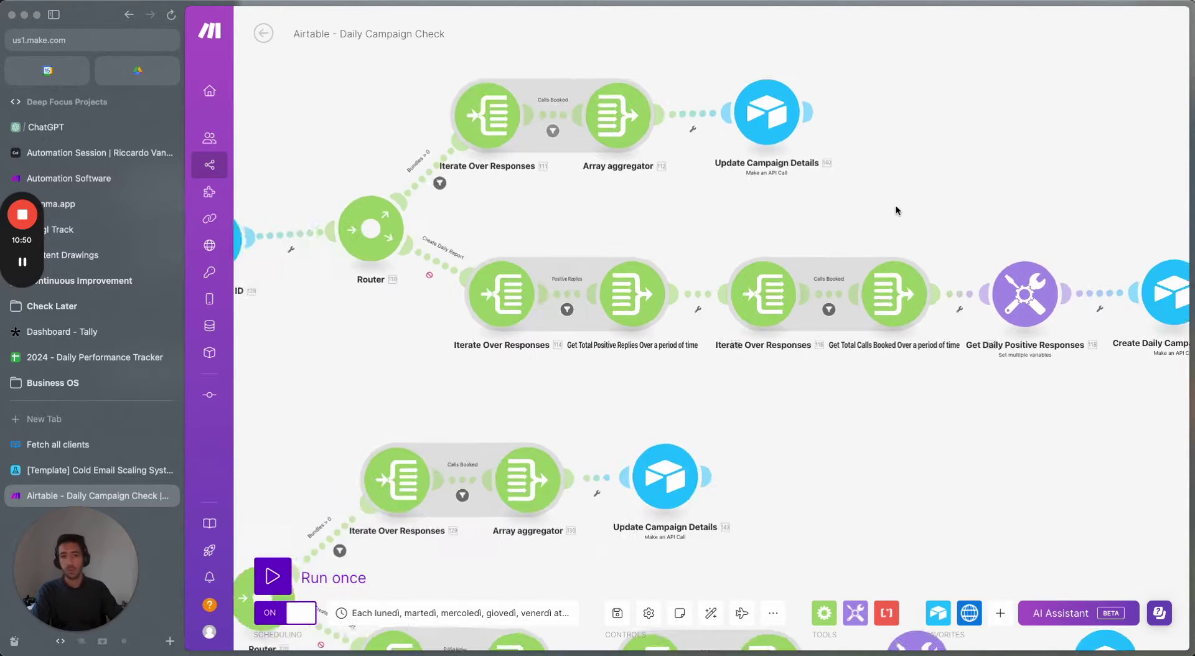
scroll(895, 204, up, 2)
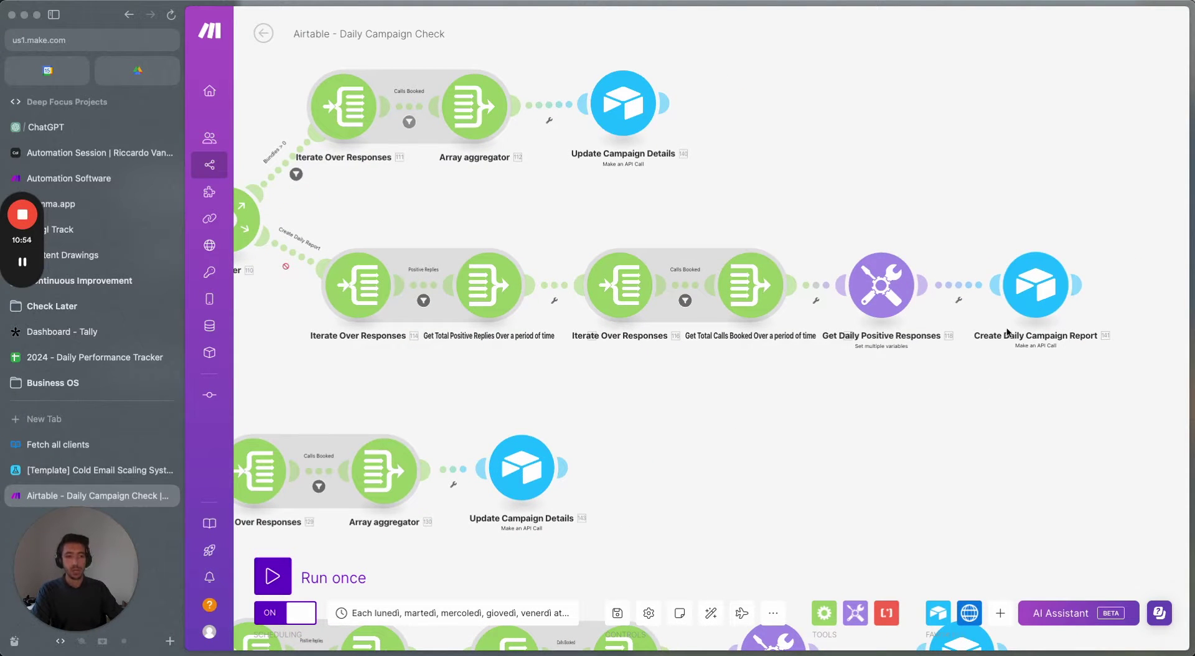
Compare the final branches of the active-campaign route with the matching branches of the route below it
scroll(709, 414, down, 3)
scroll(766, 421, left, 5)
scroll(765, 389, up, 3)
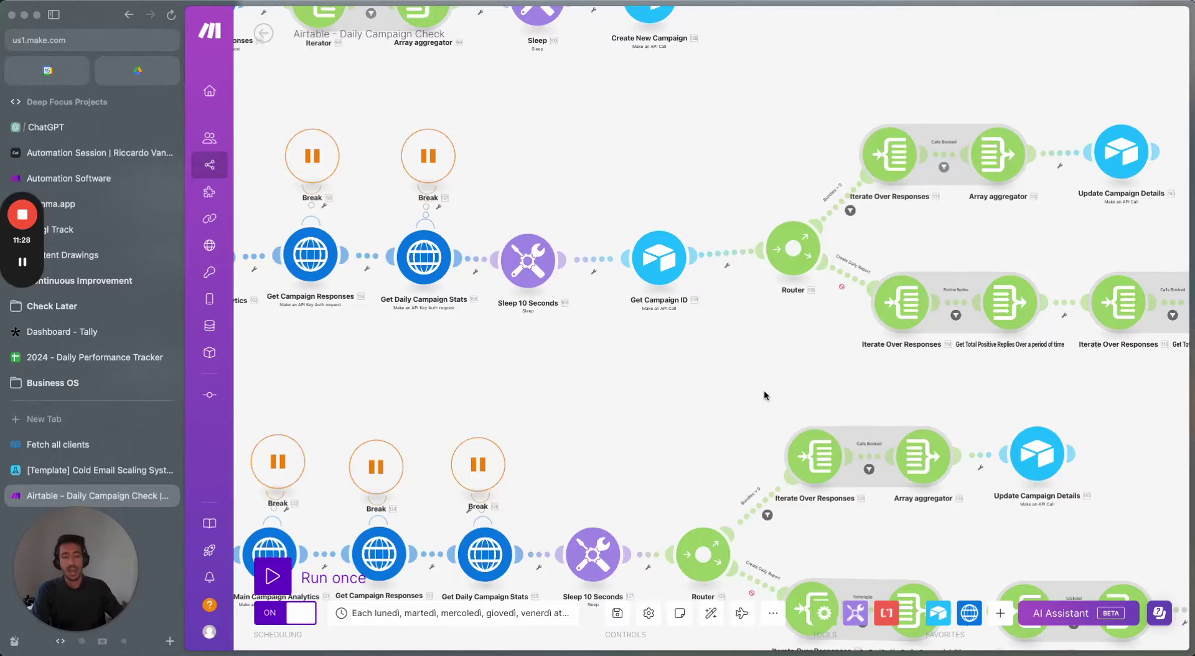
scroll(764, 390, right, 10)
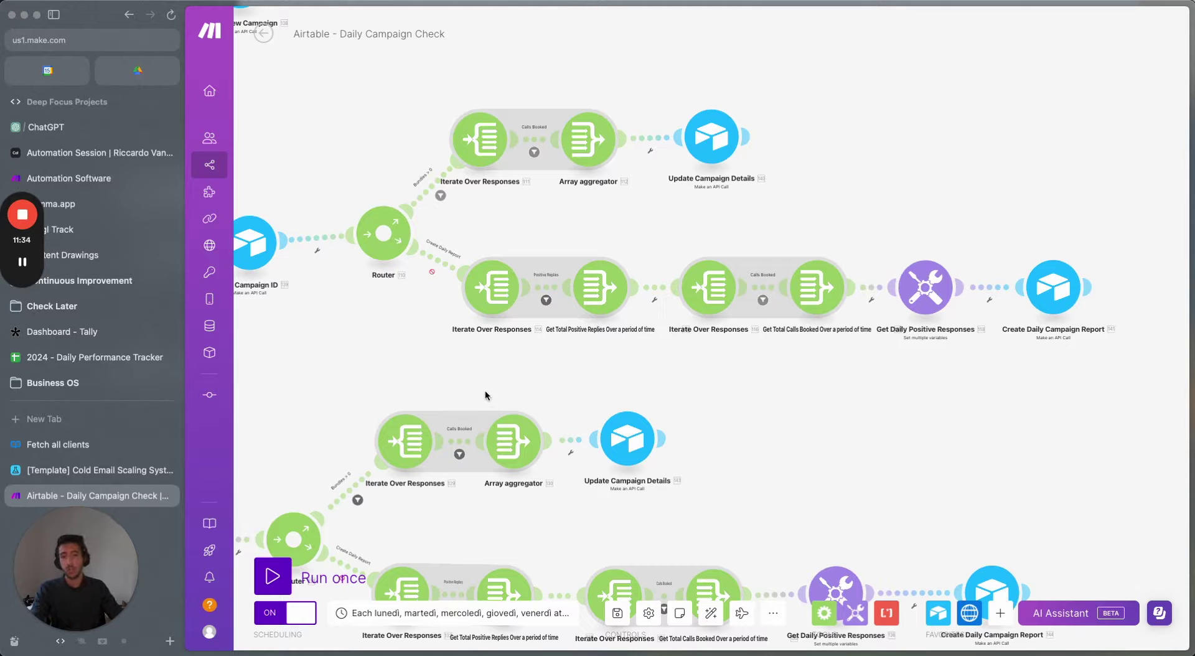
mouse_move(473, 386)
mouse_down()
mouse_move(661, 382)
mouse_move(477, 390)
mouse_up()
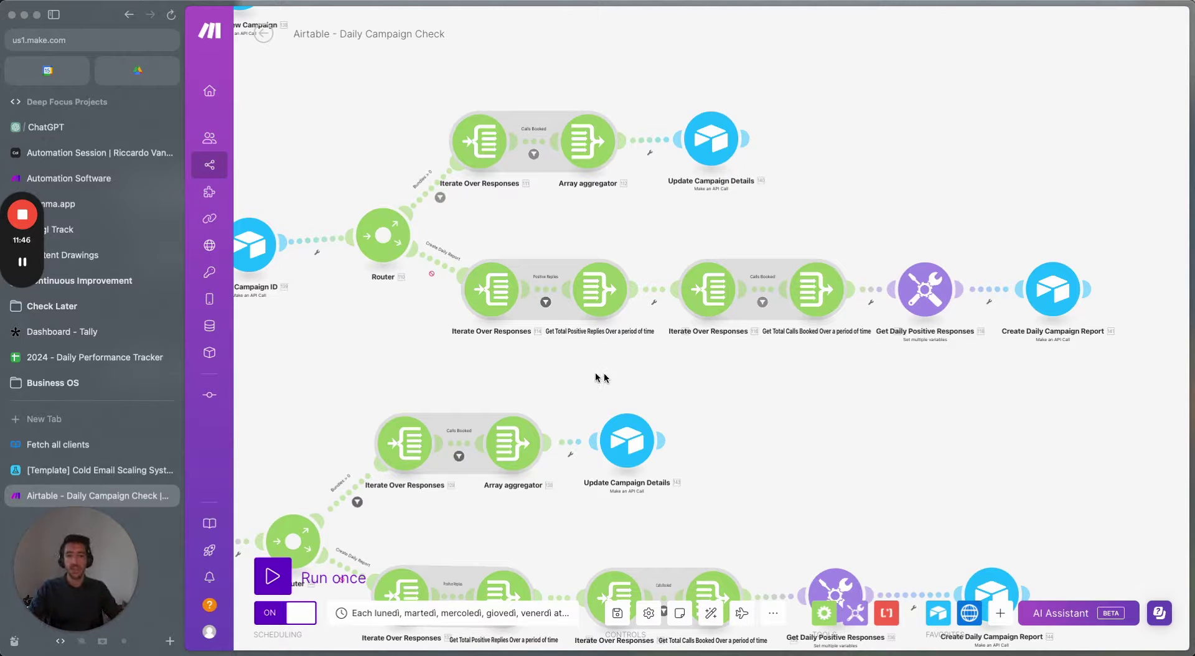
scroll(542, 377, left, 5)
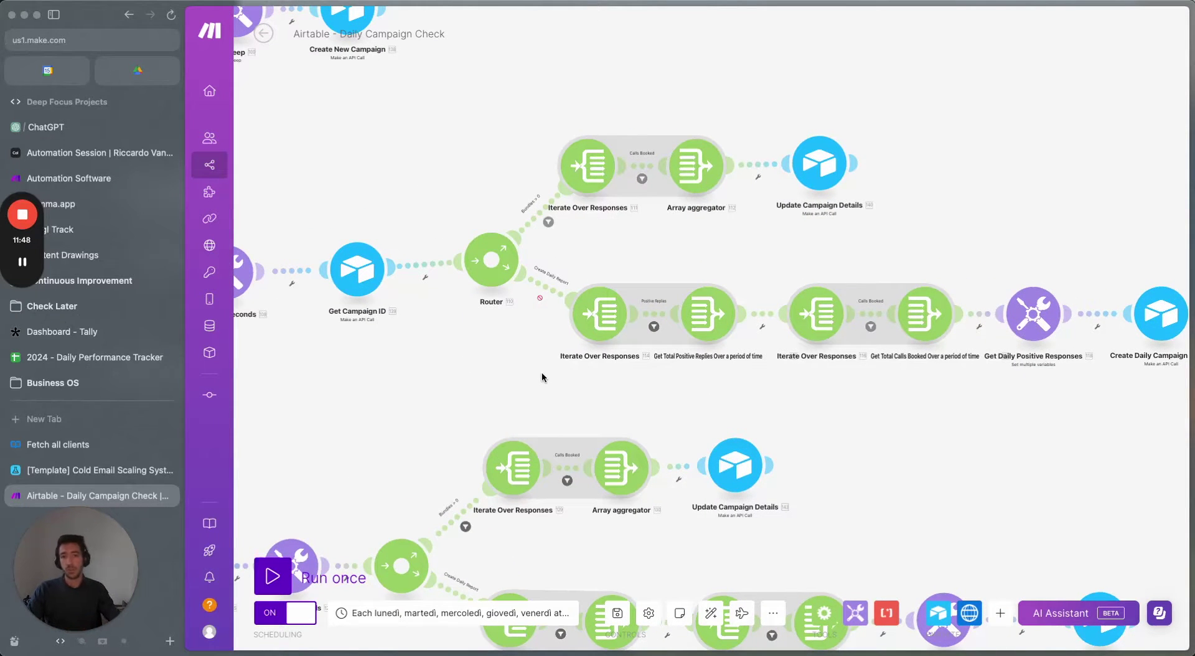
scroll(539, 374, down, 5)
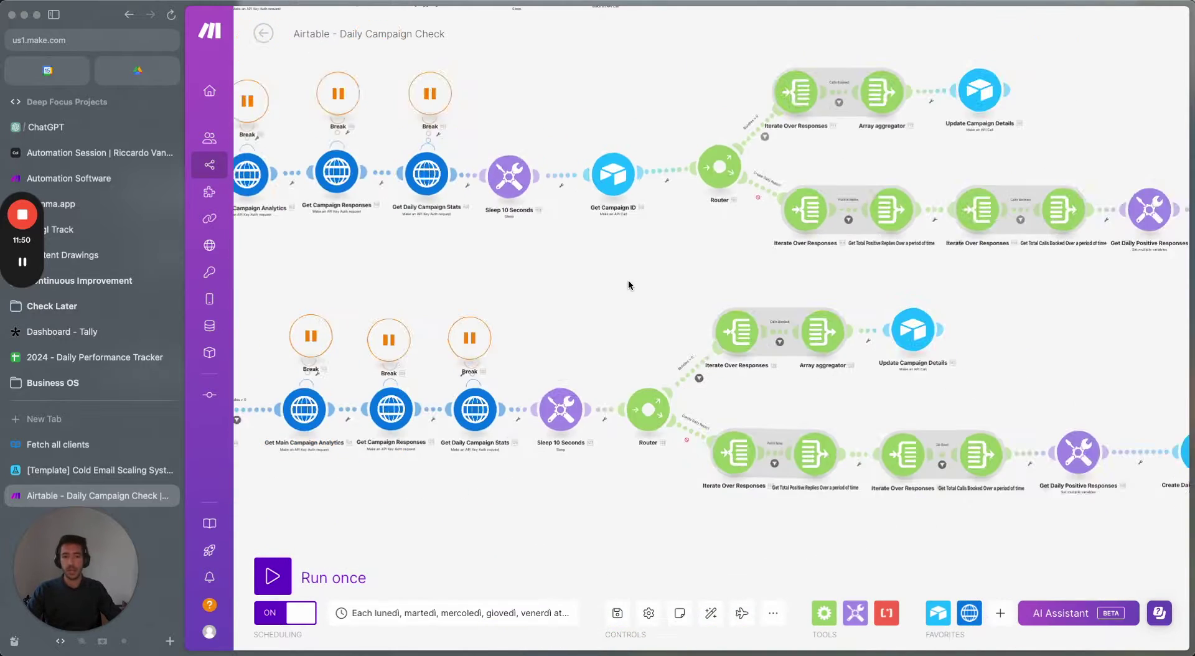
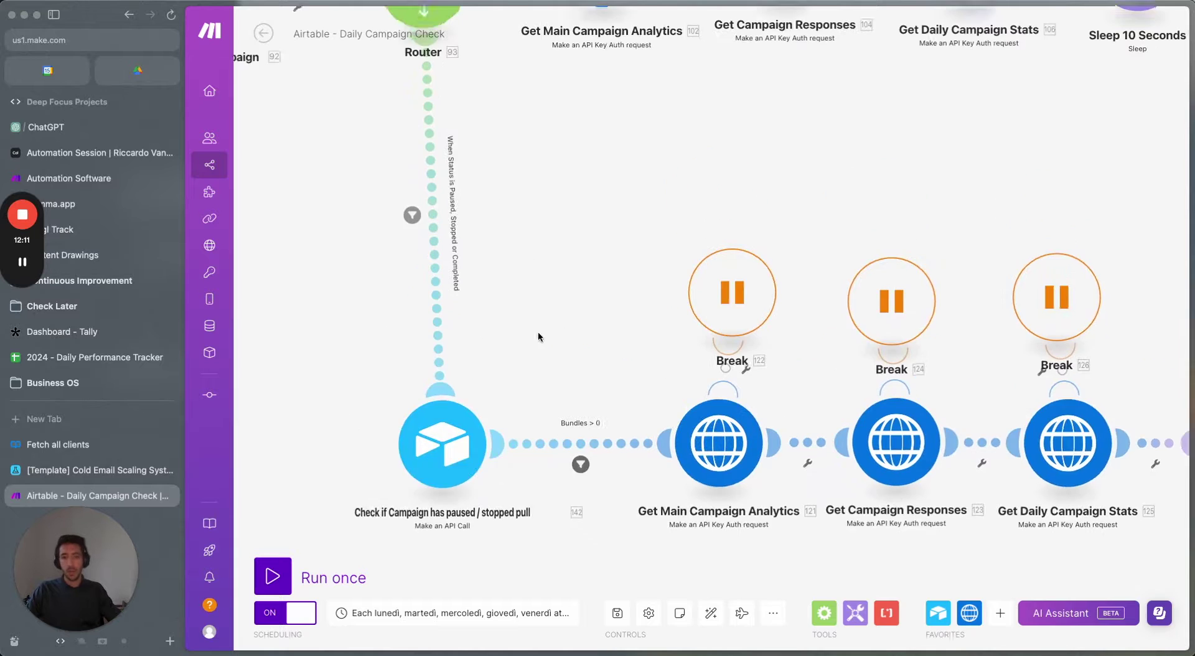
Inspect the request body of the Check if Campaign has paused / stopped pull module, highlighting Report Pull in its filter formula
scroll(548, 299, down, 5)
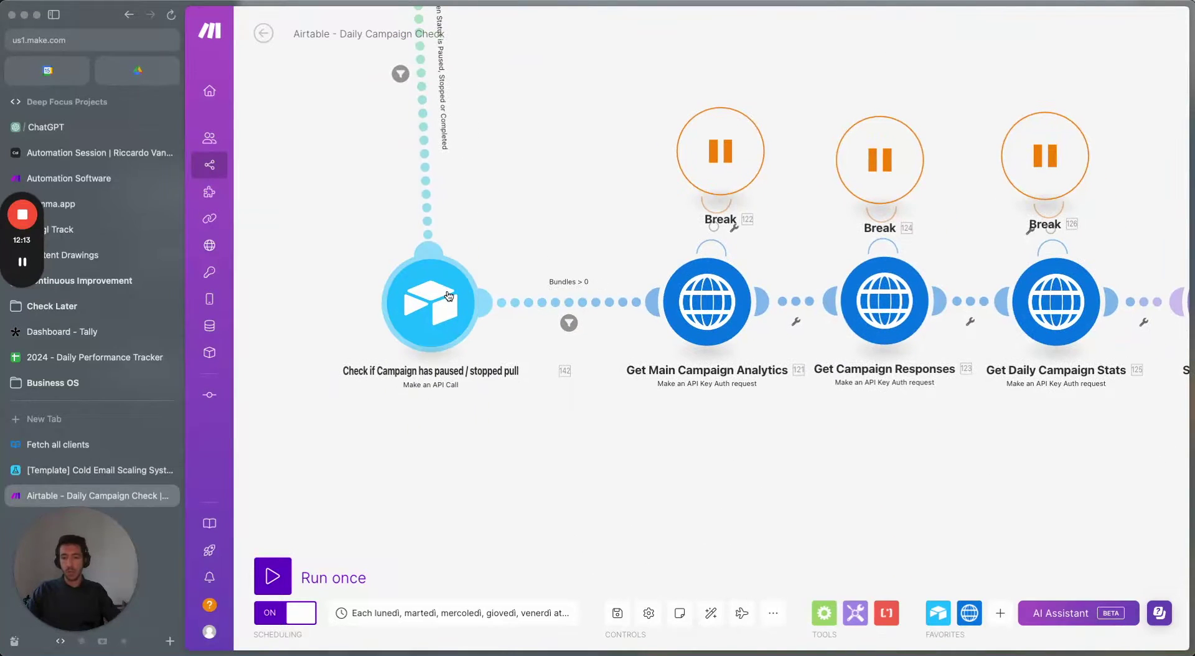
click(439, 300)
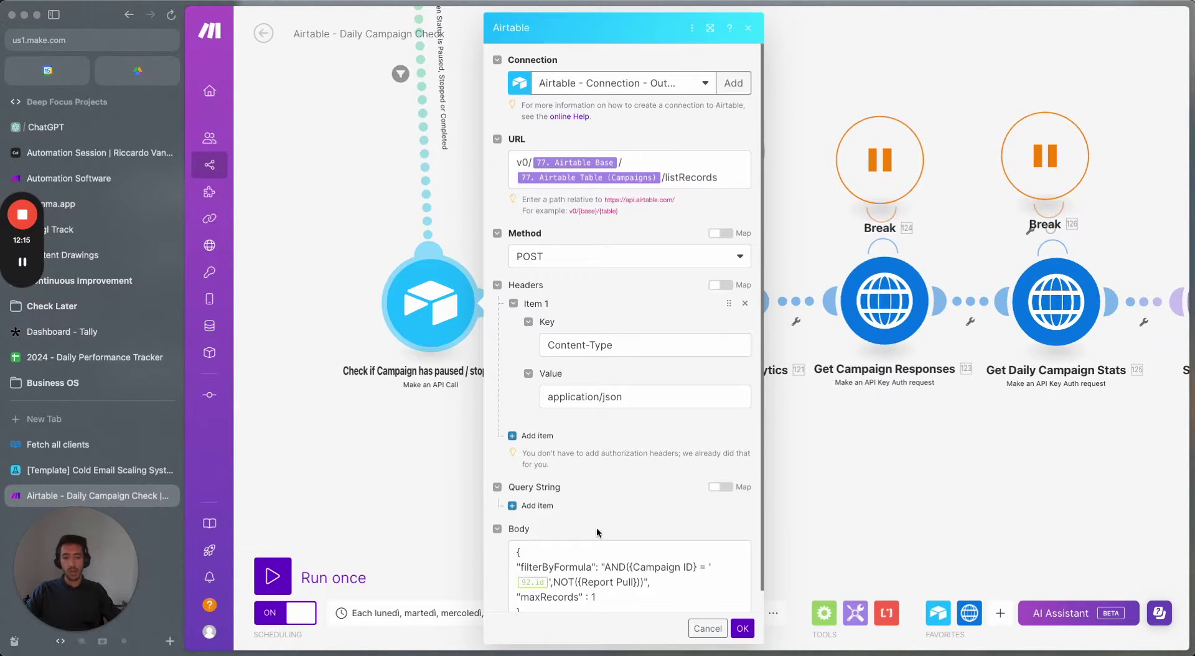
click(672, 584)
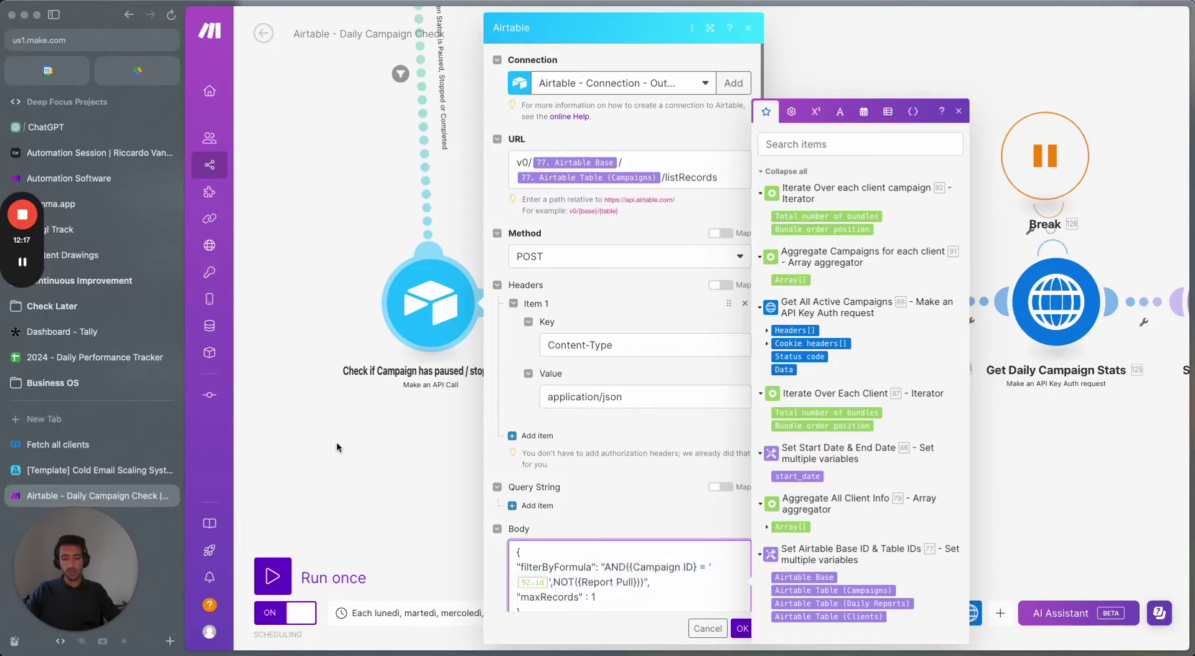
click(337, 448)
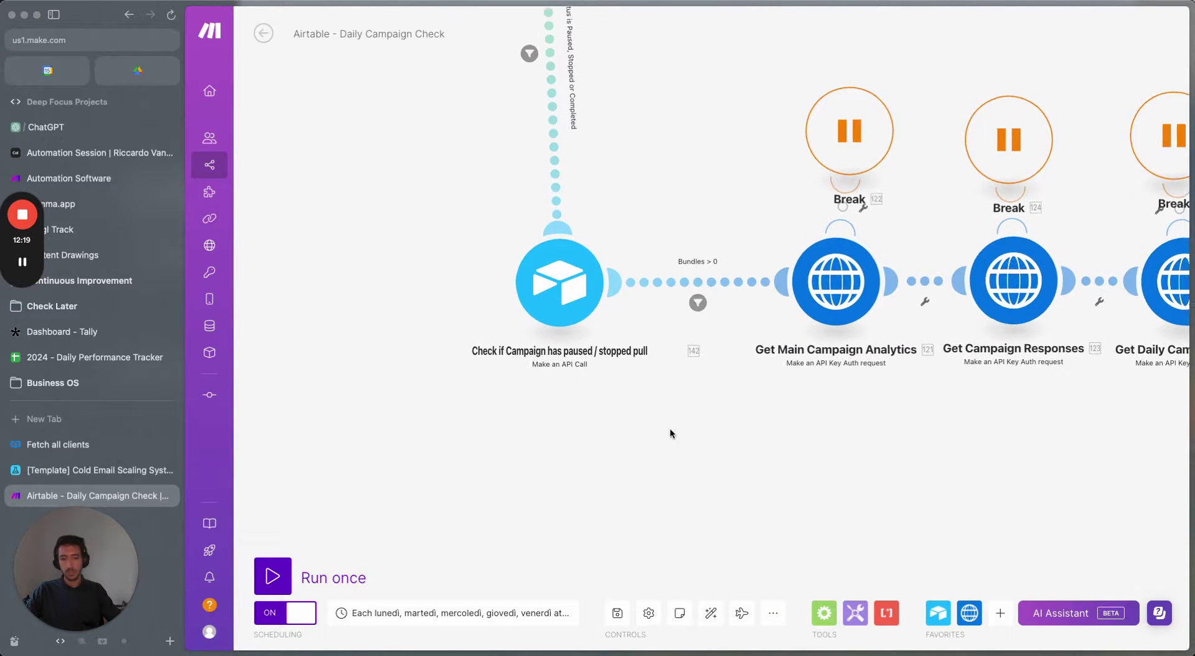
click(464, 318)
scroll(644, 476, down, 1)
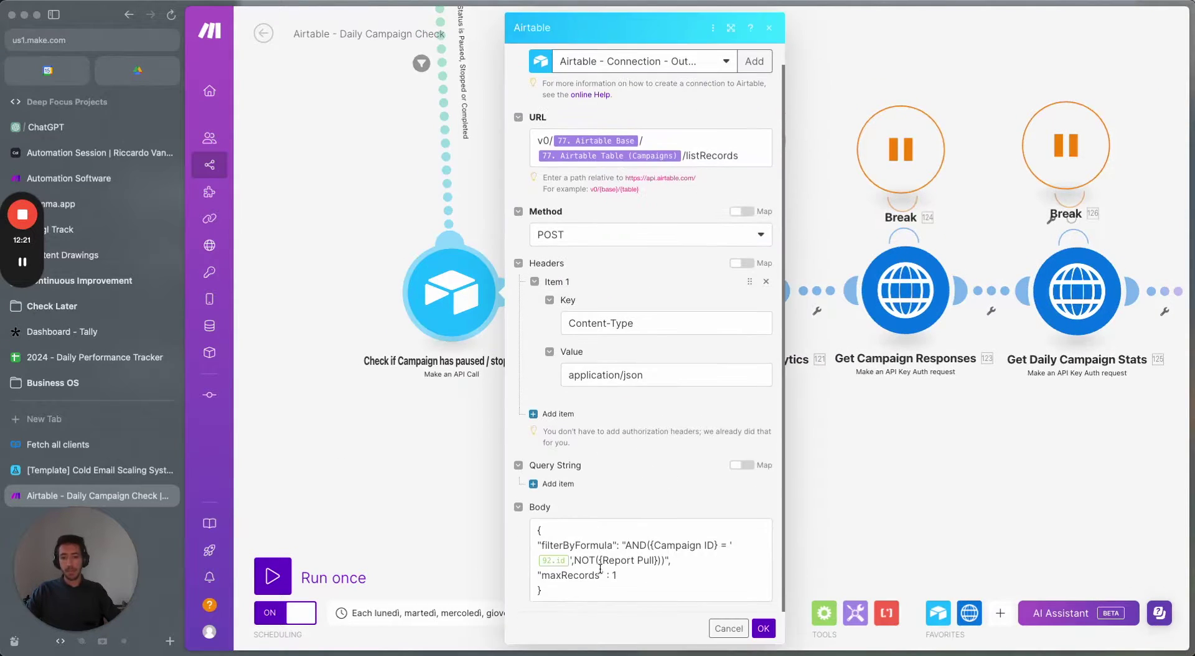
drag(599, 562, 648, 560)
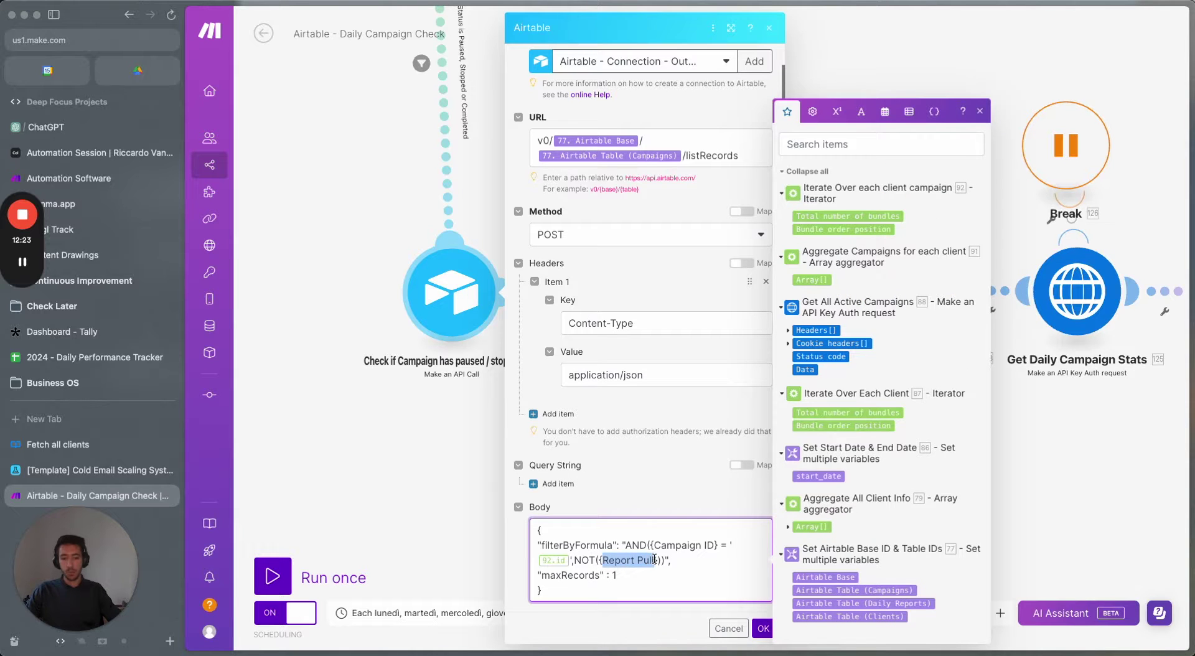
click(464, 490)
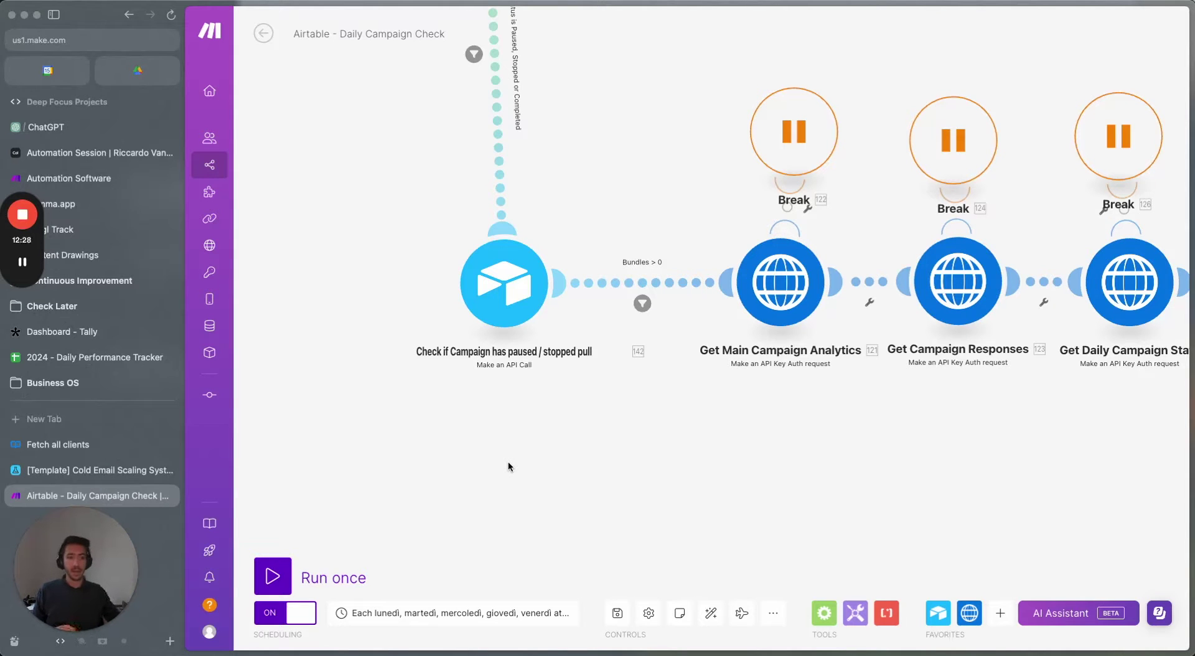
Examine the three API requests and their Break handlers after the Bundles > 0 filter on the paused, stopped or completed route
scroll(570, 468, right, 5)
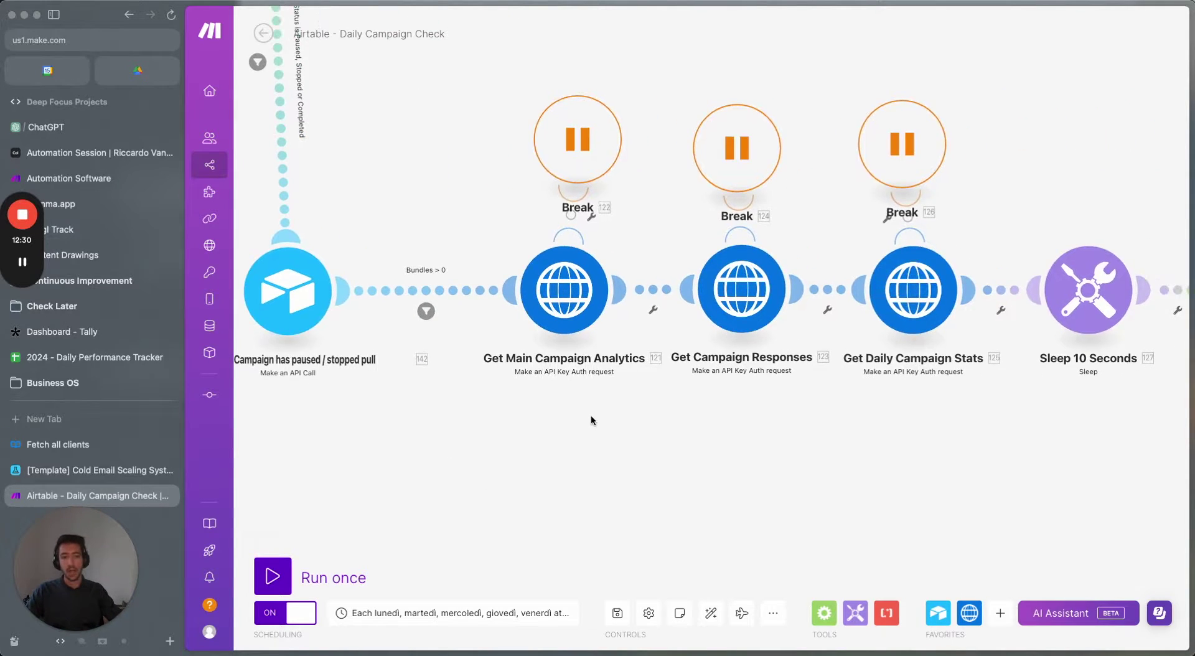
scroll(560, 430, right, 3)
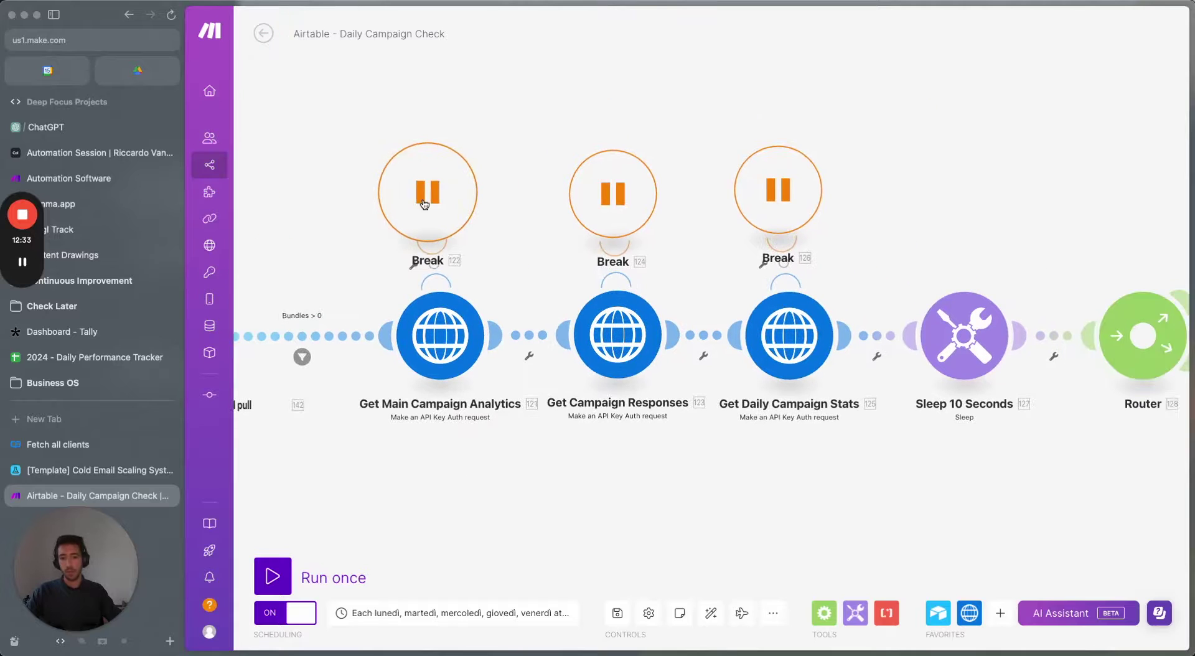
scroll(599, 479, down, 5)
scroll(566, 423, down, 1)
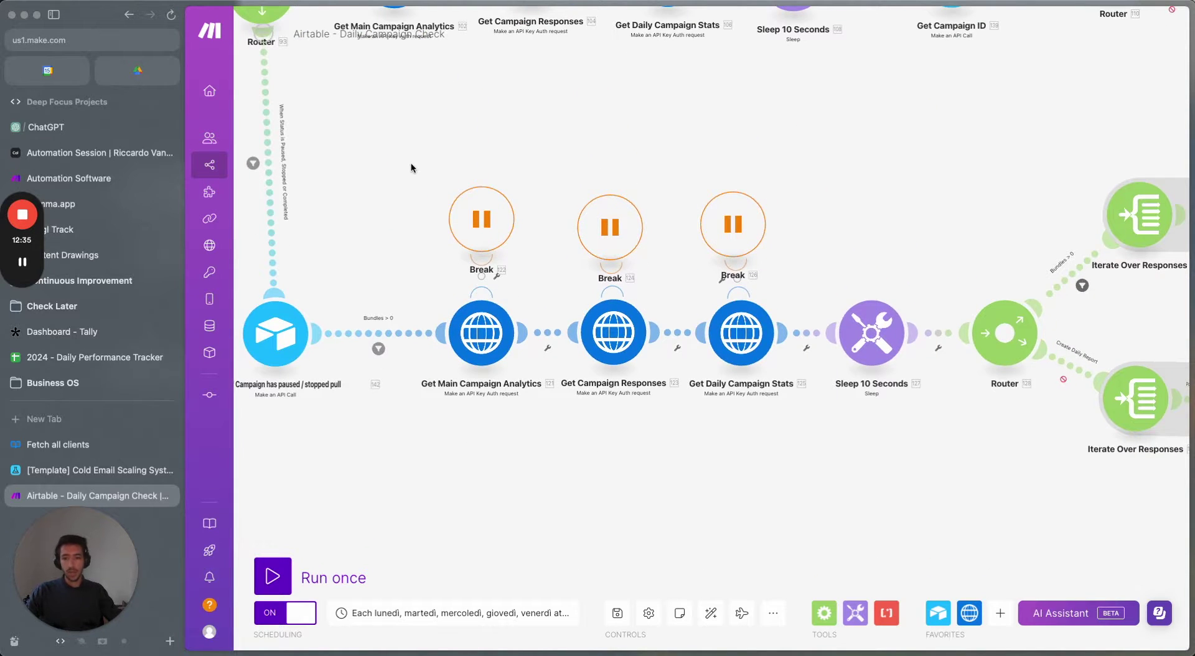
View the three main Router routes together and compare their structure through to the final Airtable modules
drag(411, 163, 1037, 410)
scroll(871, 489, down, 4)
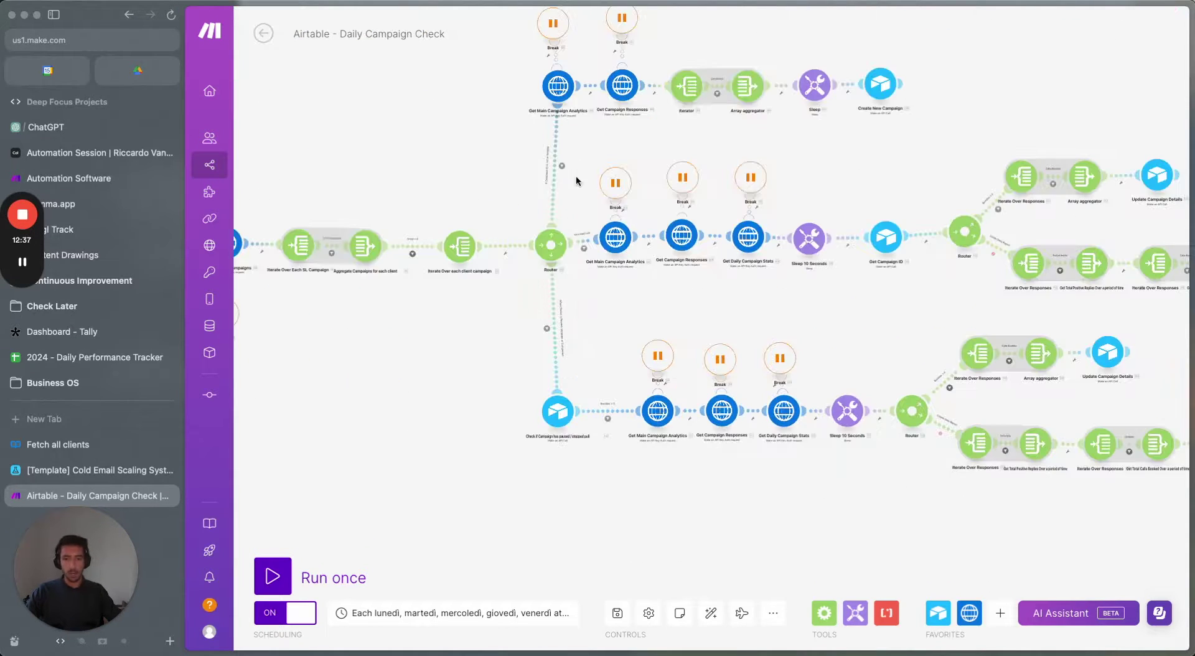
scroll(607, 177, right, 3)
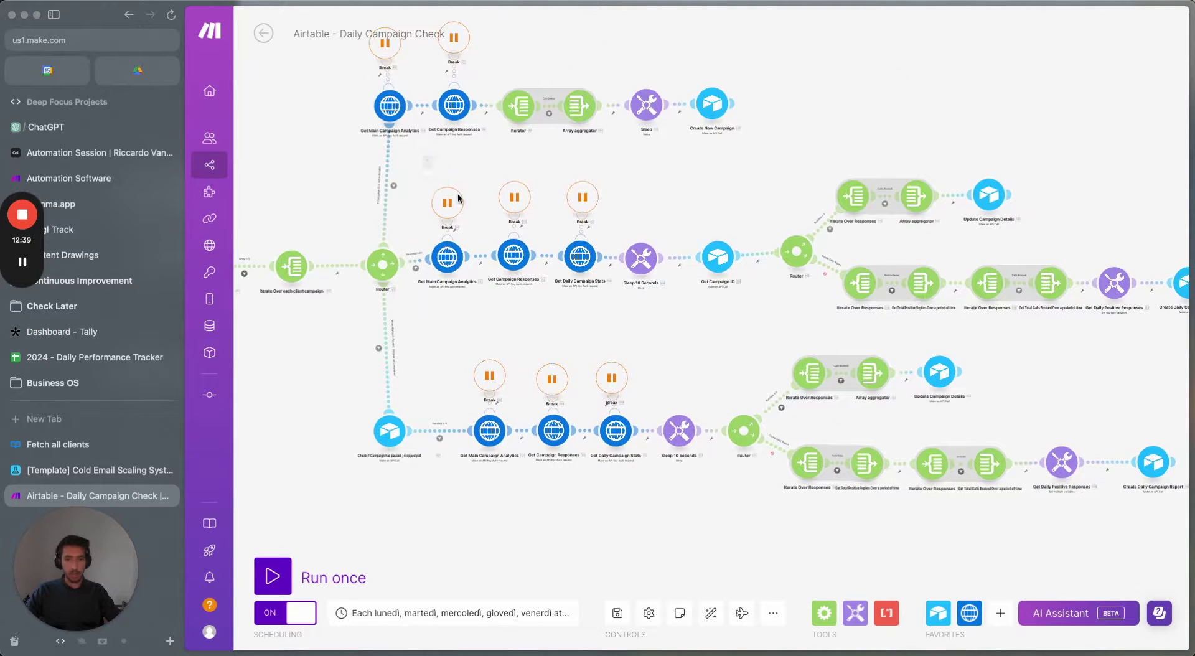
drag(424, 155, 1139, 315)
scroll(1099, 286, down, 5)
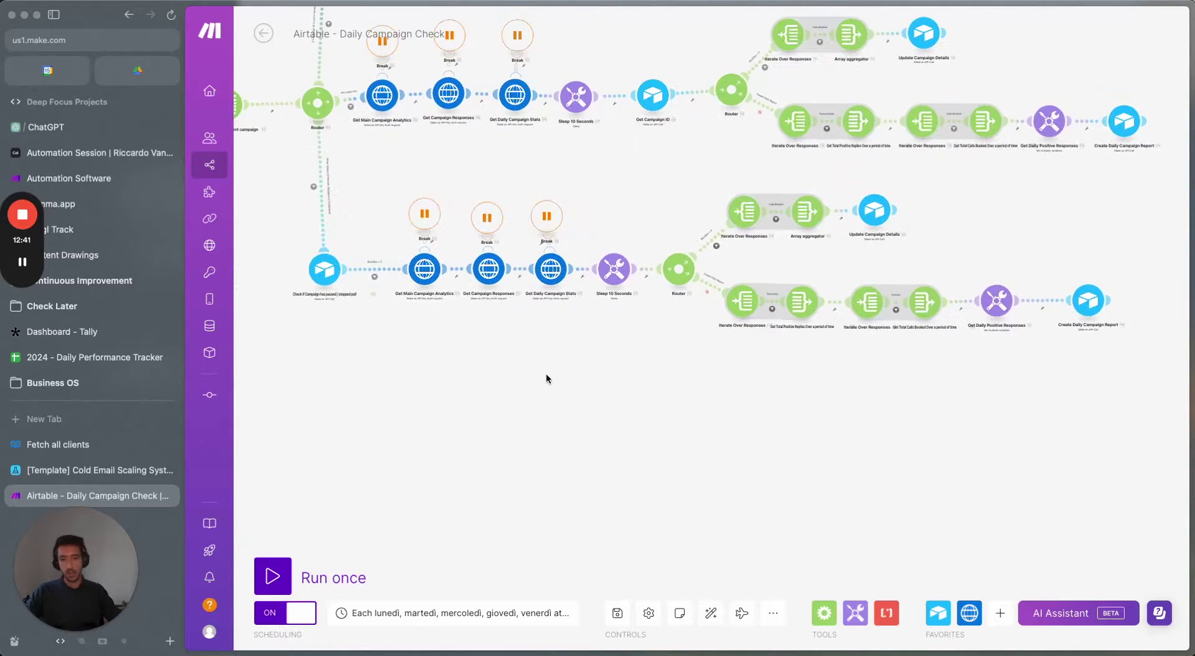
Review the paused, stopped or completed route again from its Airtable check module, ending with an overview of the scenario
scroll(546, 378, up, 5)
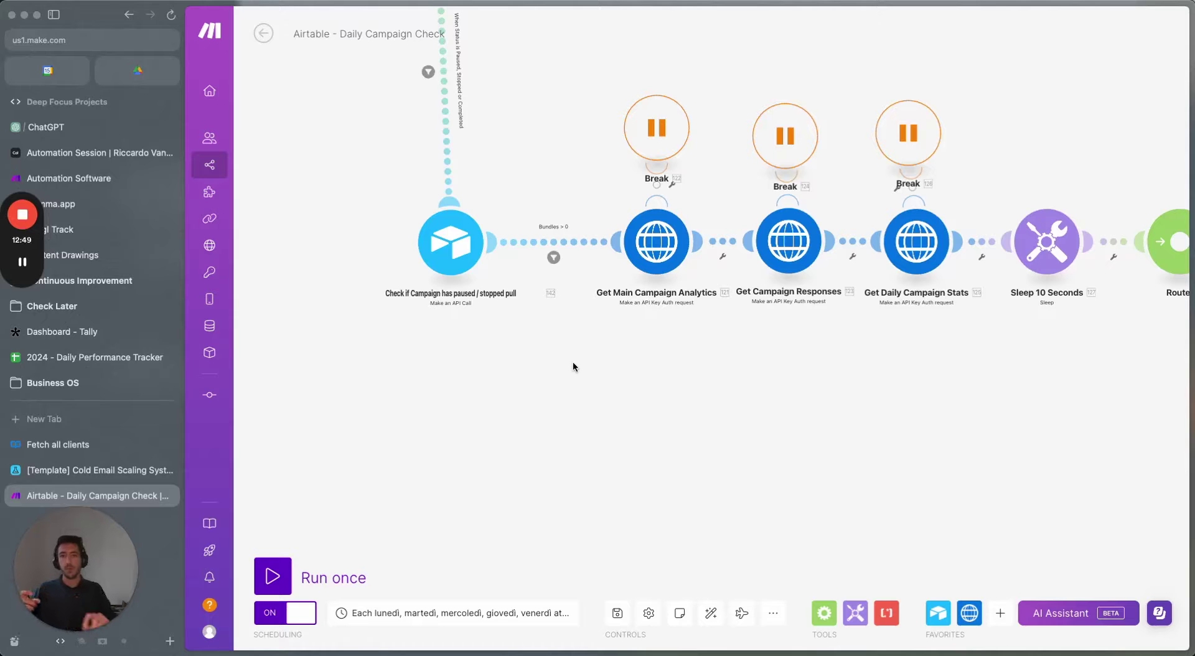
scroll(434, 234, up, 3)
scroll(434, 234, right, 3)
scroll(434, 238, up, 1)
scroll(434, 238, right, 1)
drag(429, 166, 969, 435)
scroll(761, 454, down, 5)
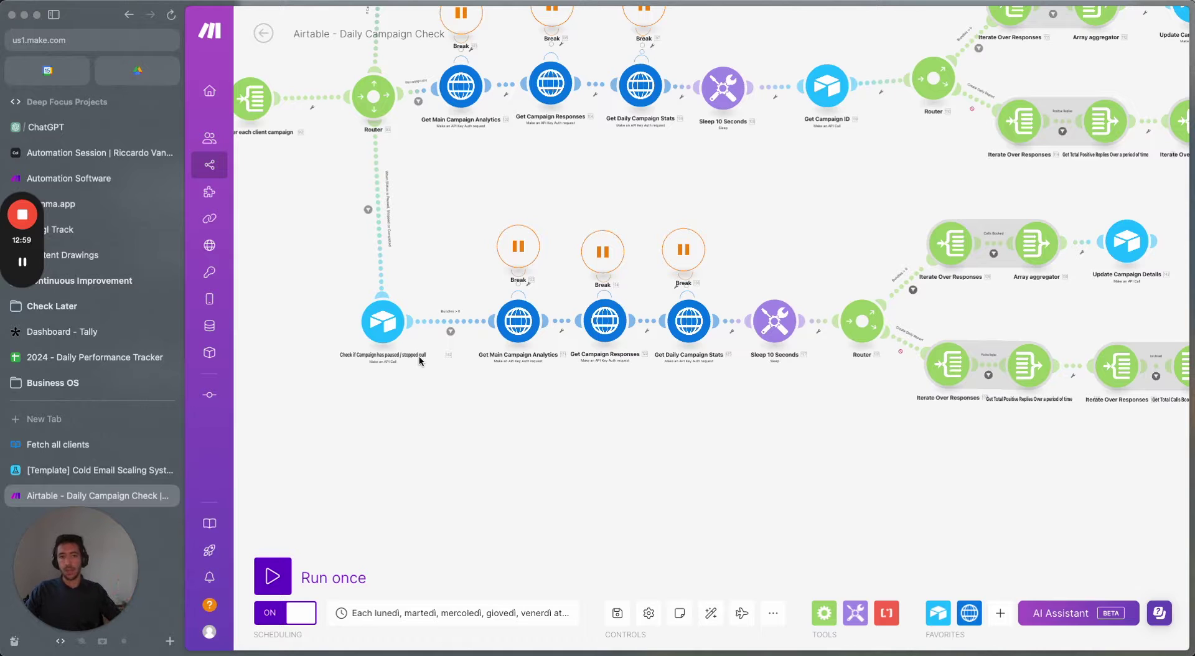
scroll(484, 464, down, 5)
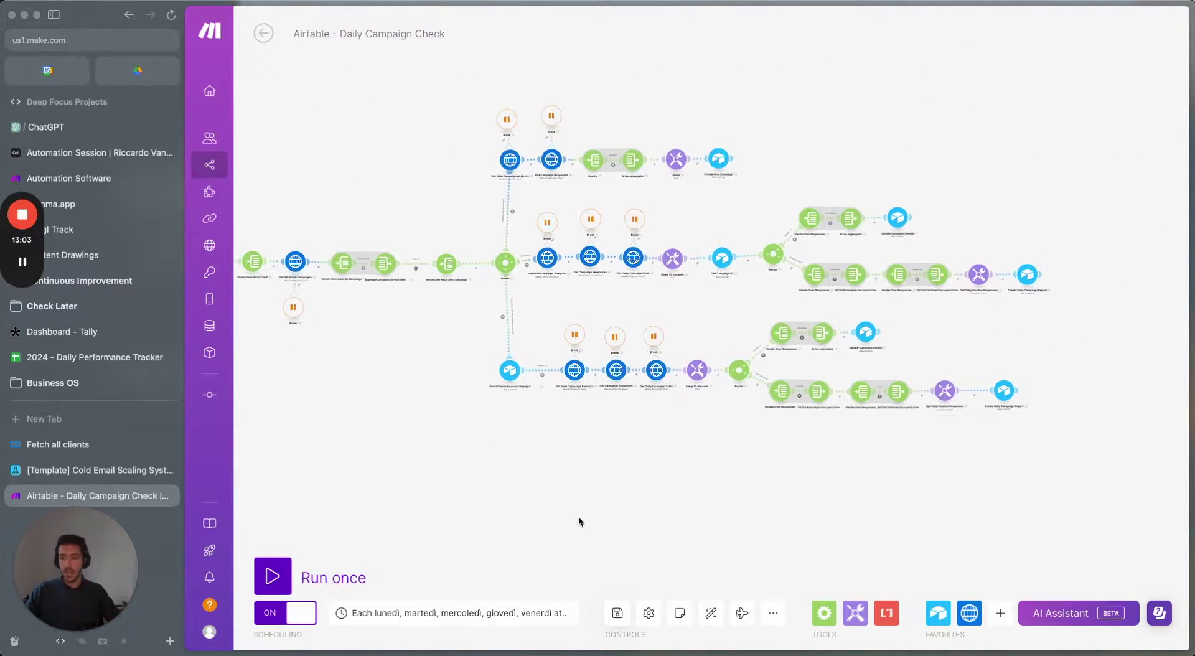
Switch to the Cold Email Scaling System base in Airtable, view its Campaigns table, and return to the Make scenario
click(99, 475)
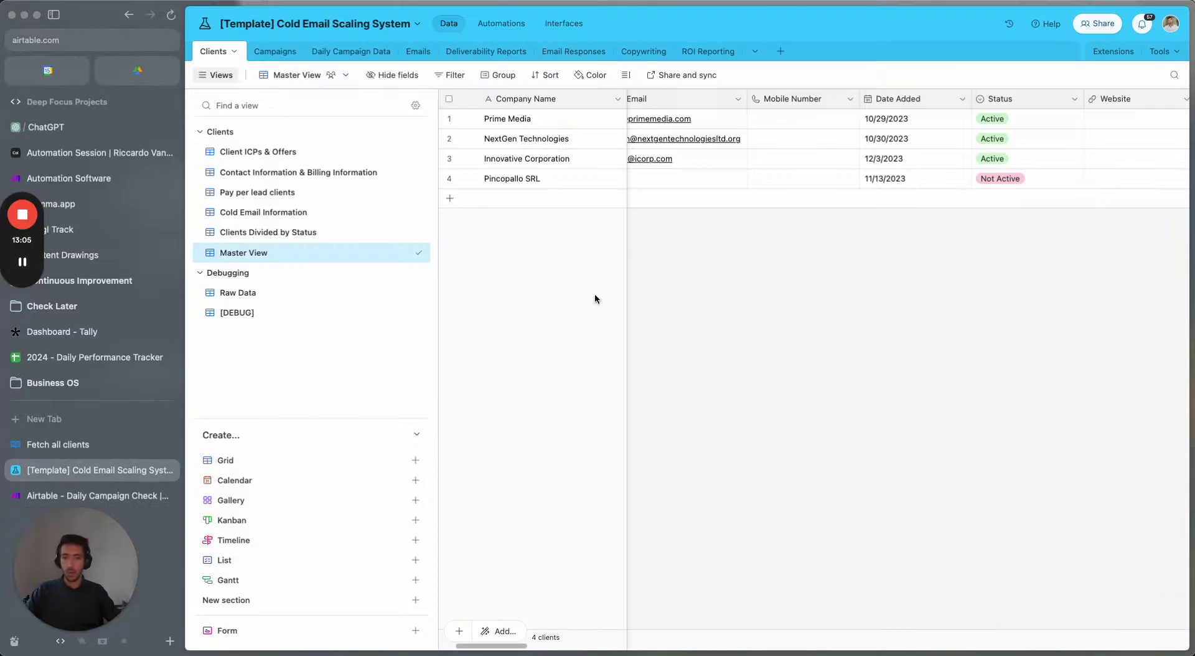
click(278, 52)
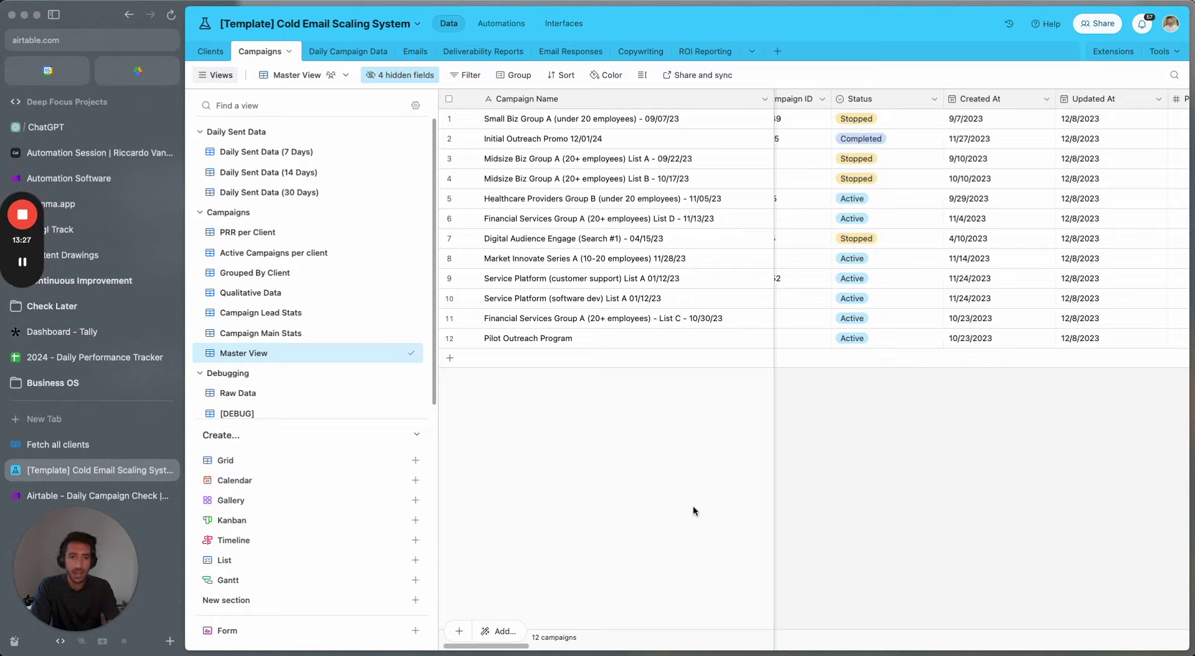
click(113, 501)
scroll(622, 442, up, 3)
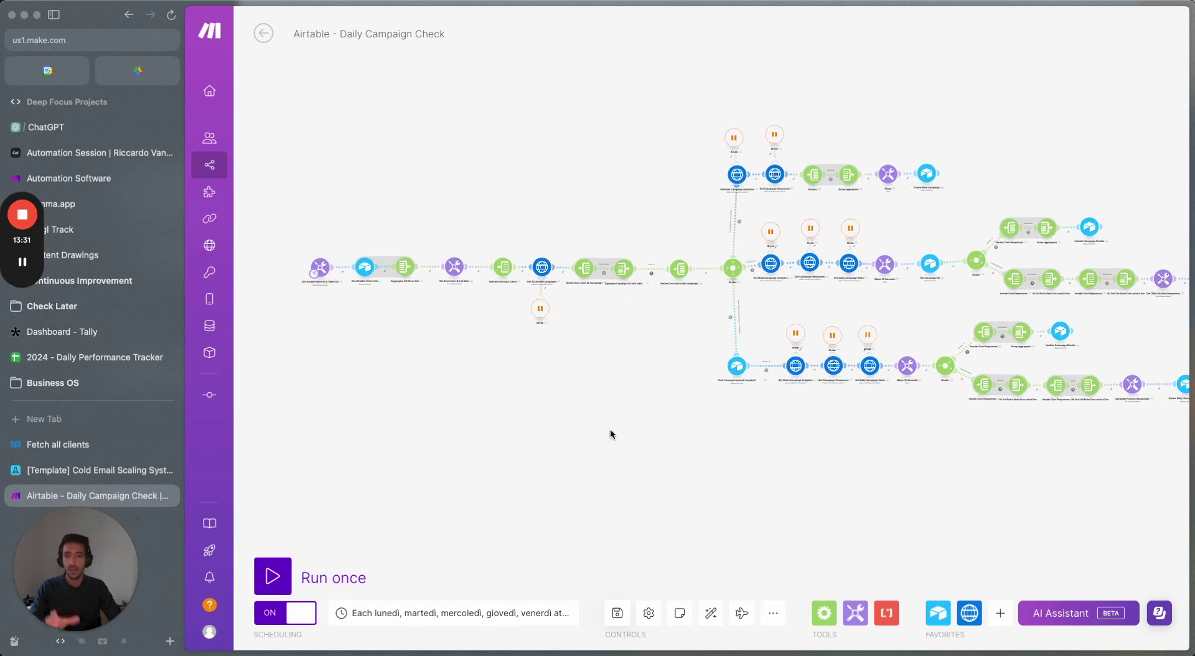